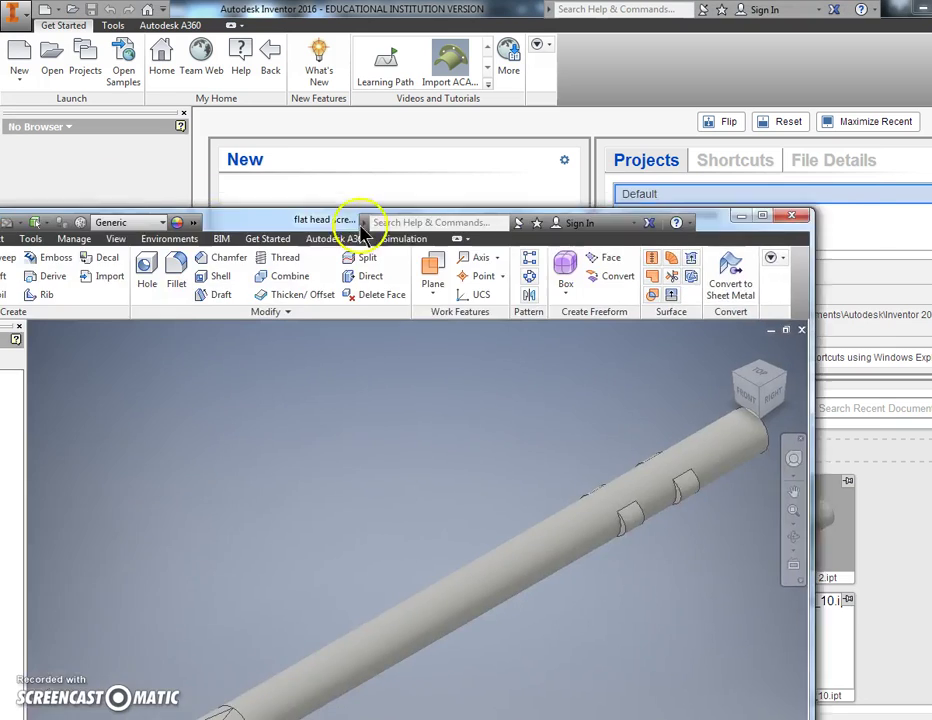
- Create a new part file, Part1, from the Standard (in).ipt template
left_click_drag(364, 208, 0, 88)
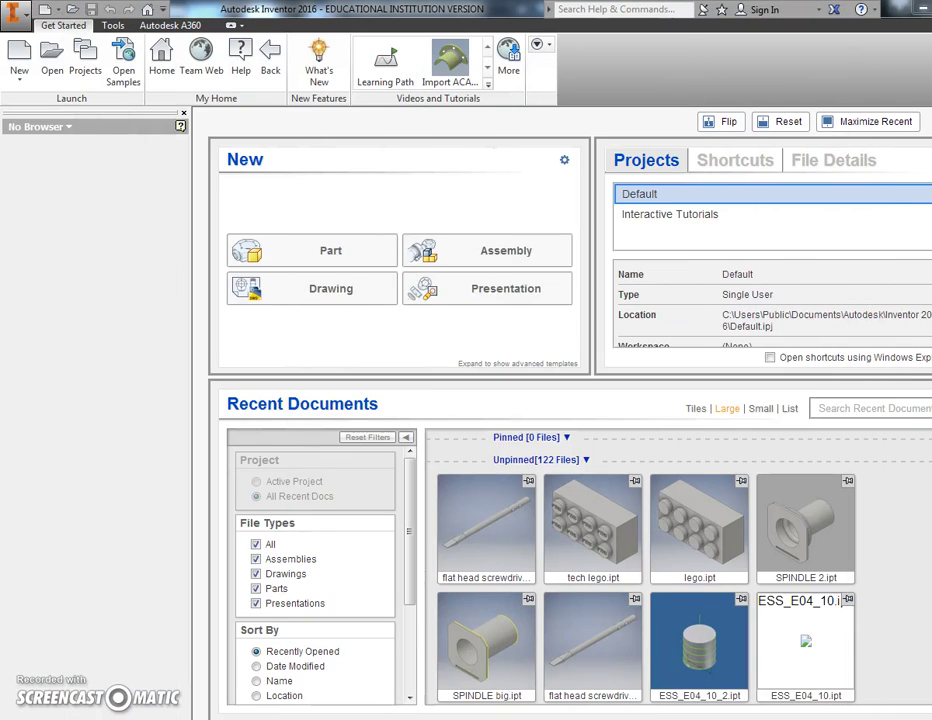
left_click(22, 18)
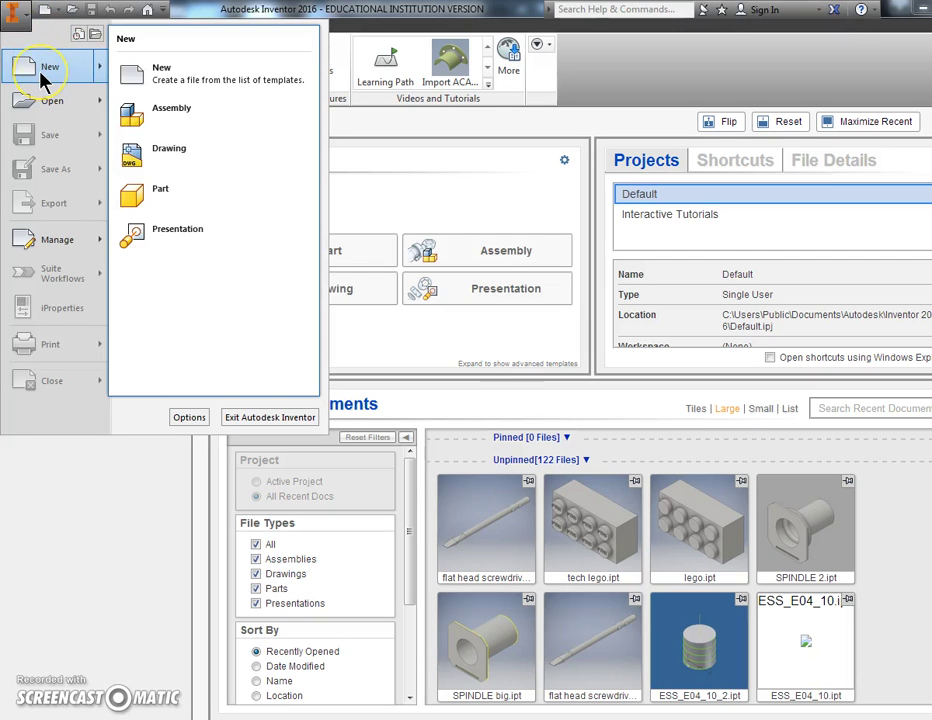
left_click(42, 80)
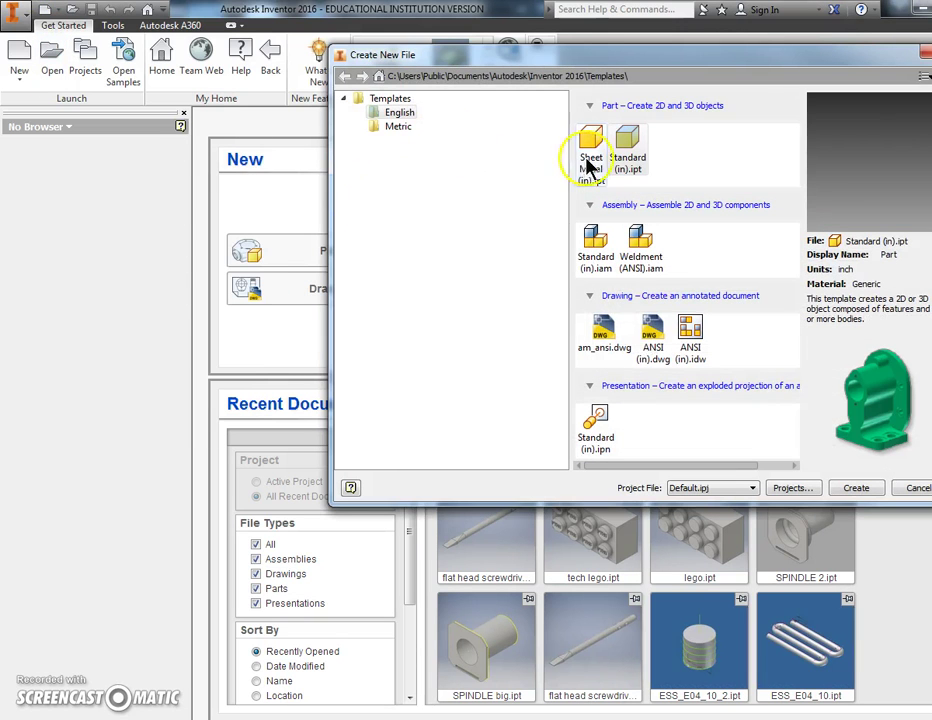
left_click(622, 150)
double_click(622, 150)
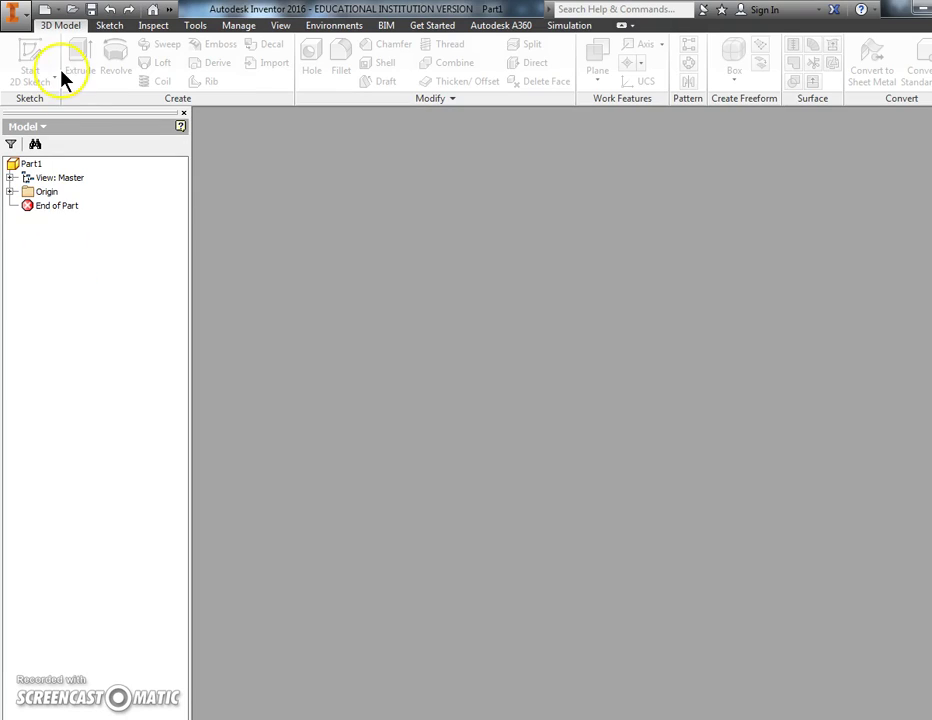
- Sketch on the YZ plane a 0.245 in diameter circle centred at the origin
left_click(35, 52)
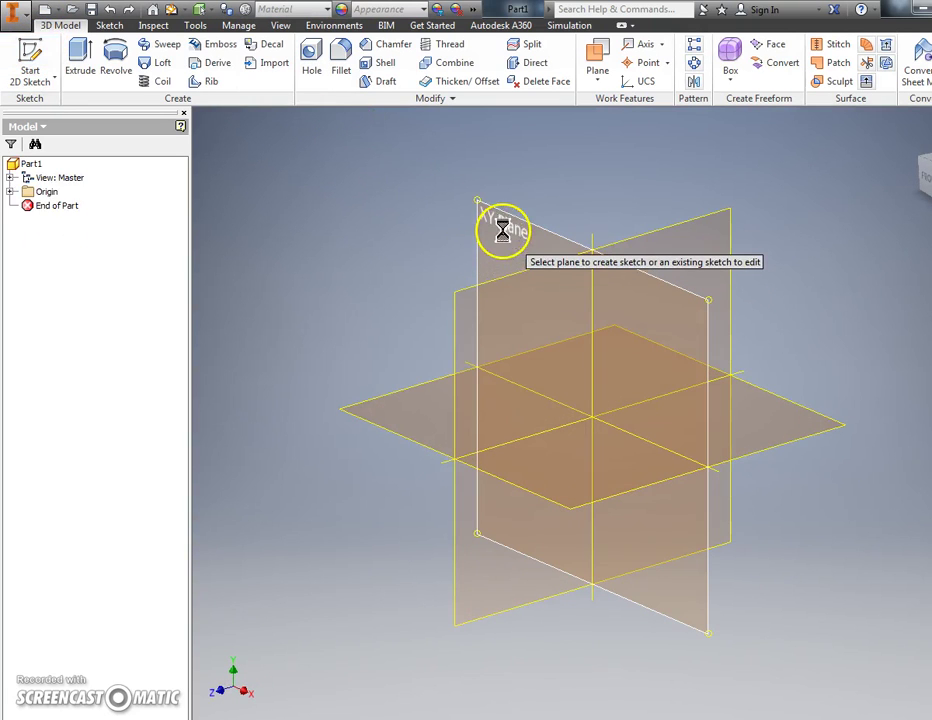
left_click(500, 228)
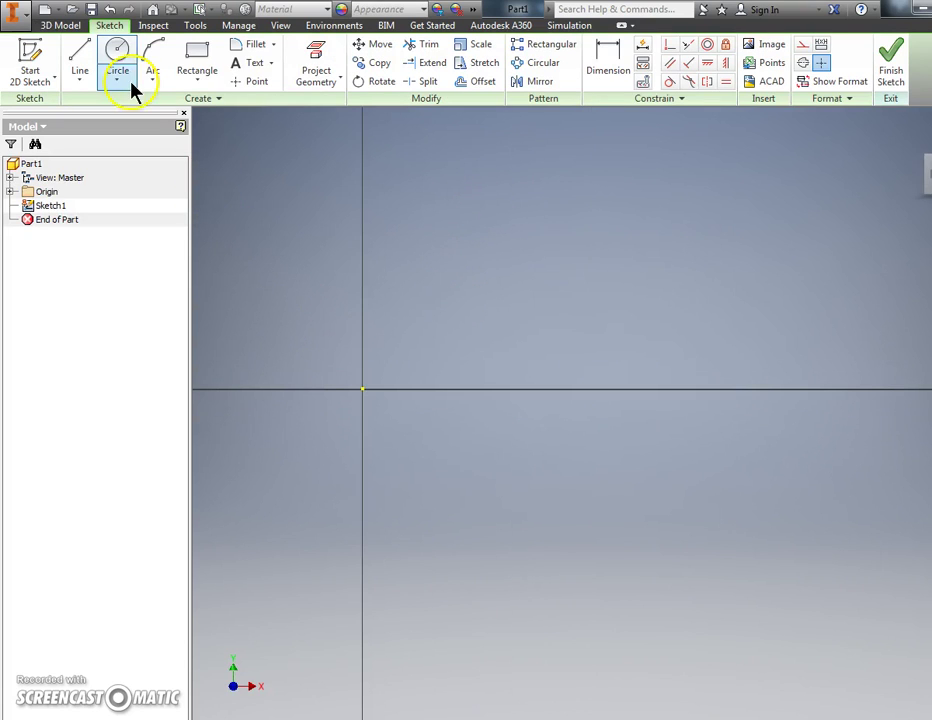
left_click(119, 47)
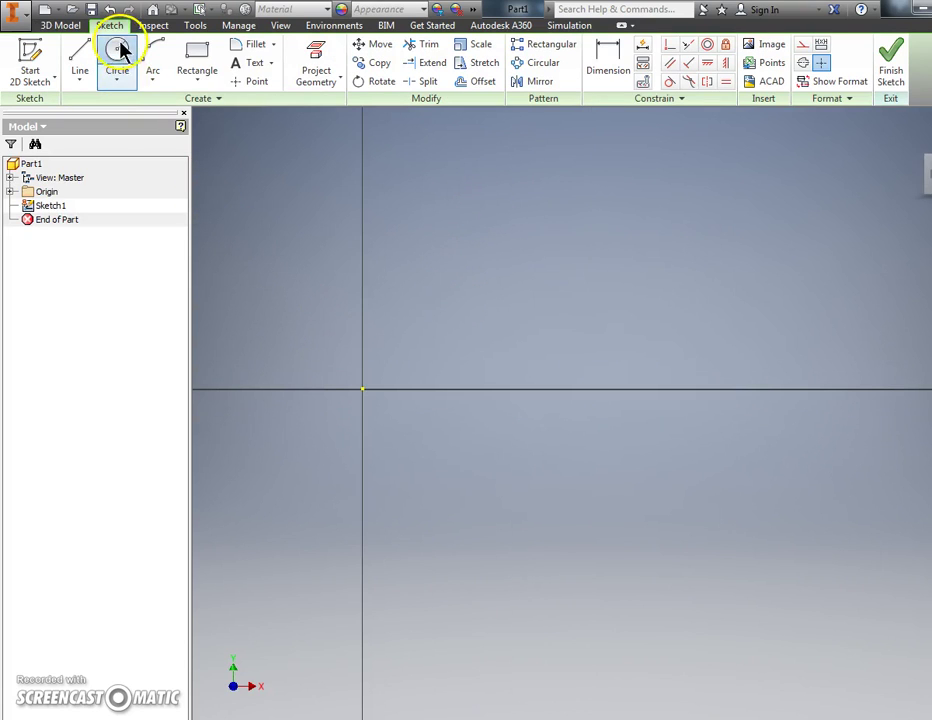
left_click(362, 388)
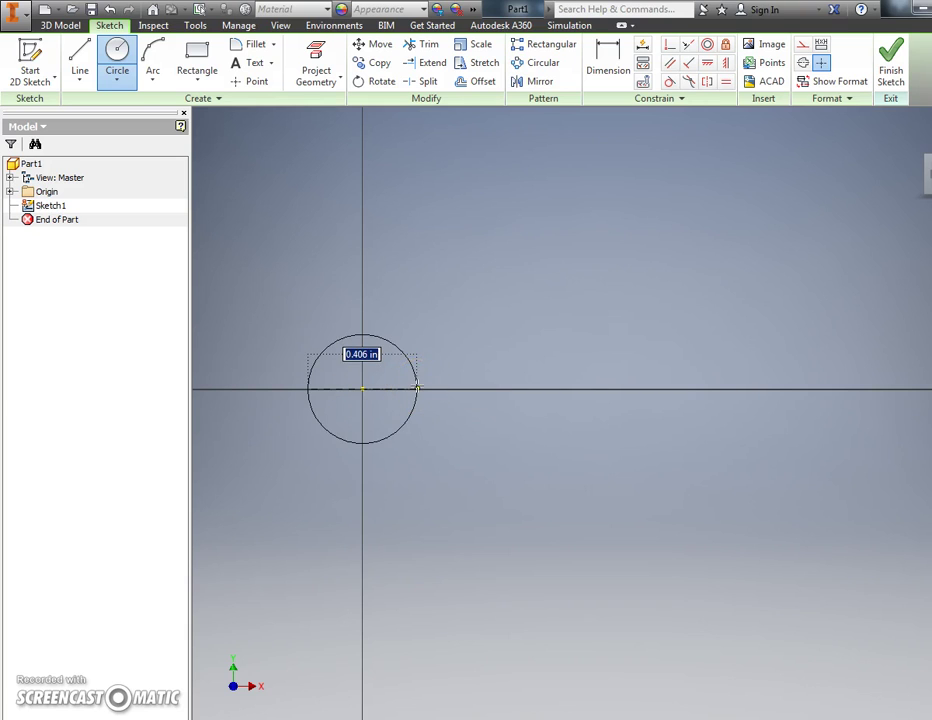
key("Escape")
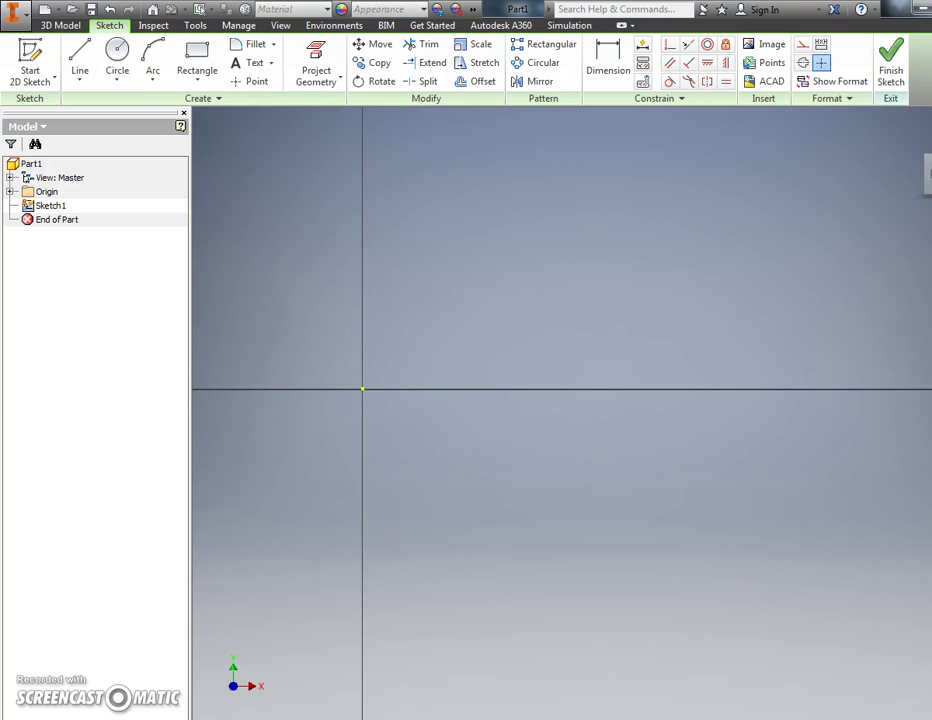
key("e")
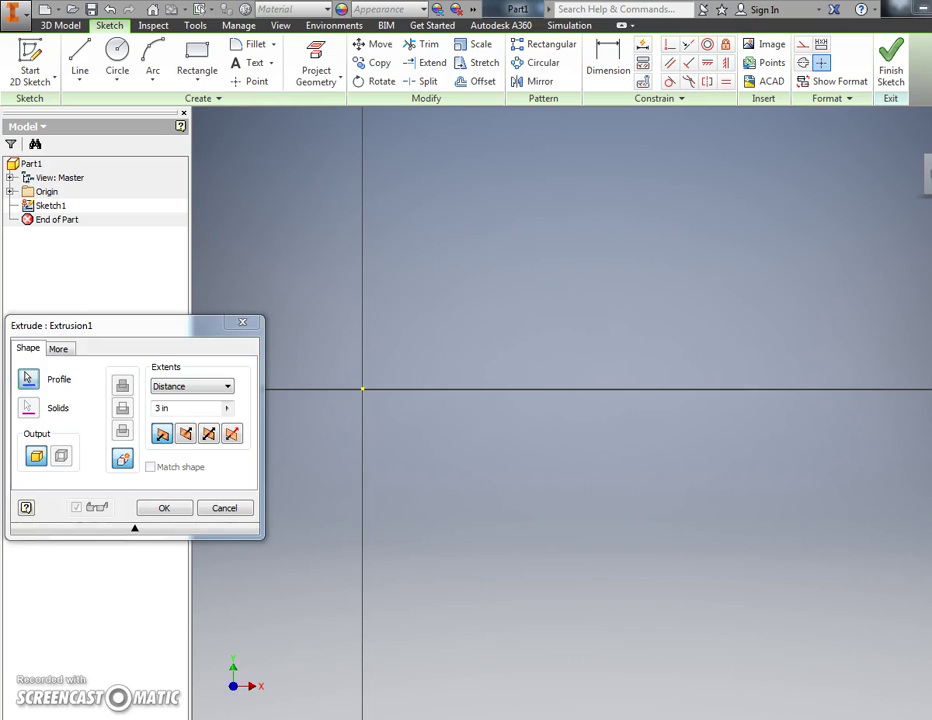
key("Escape")
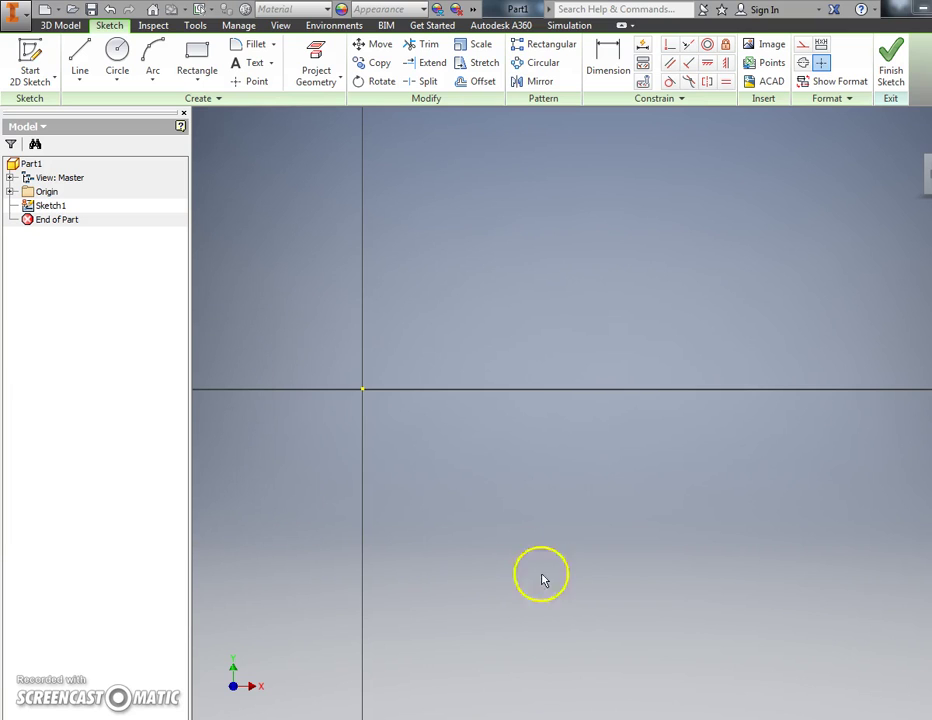
left_click(116, 55)
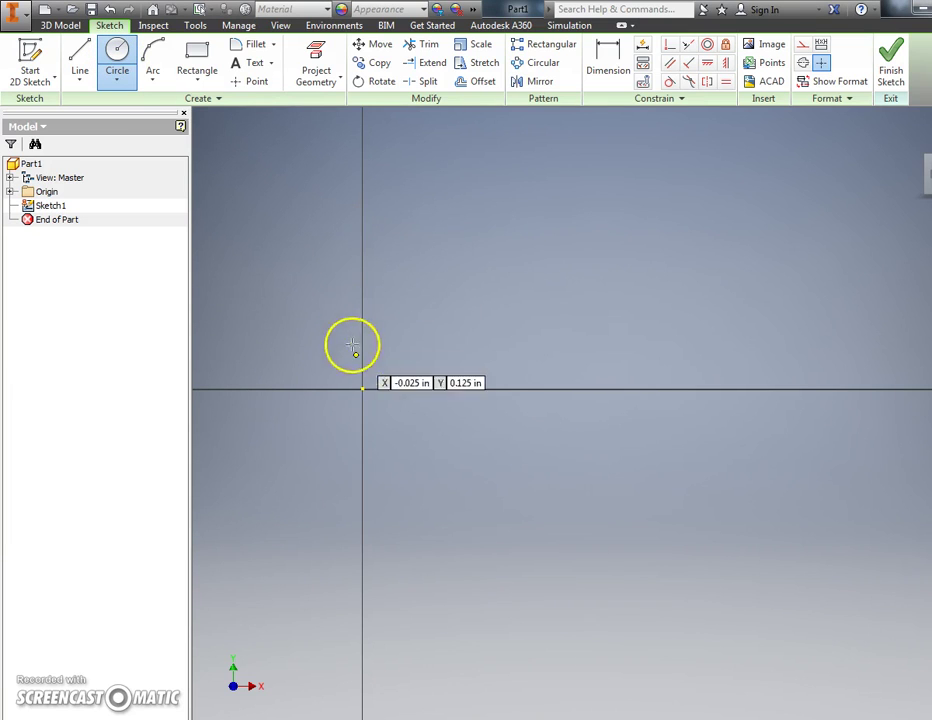
left_click(362, 388)
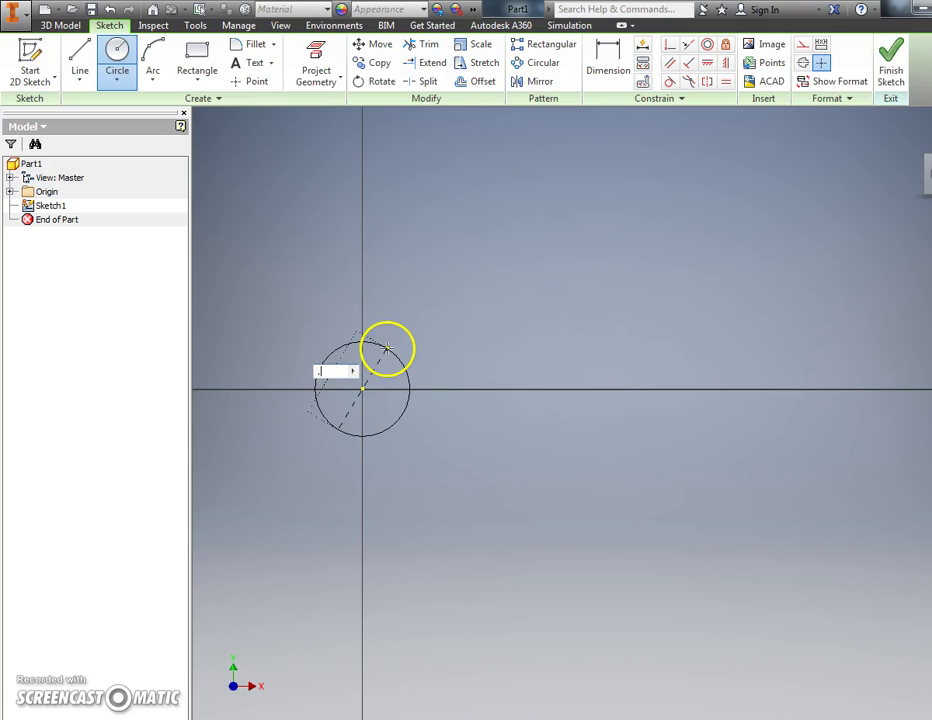
key("Return")
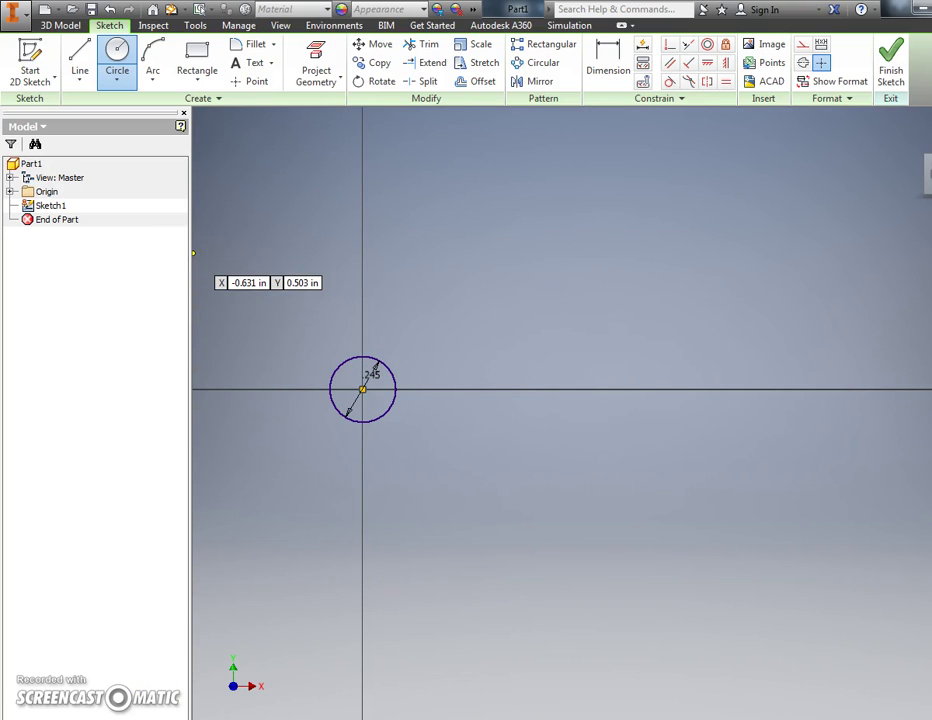
- Finish the sketch and extrude the .245 in circle 3 in into a solid rod
left_click(890, 55)
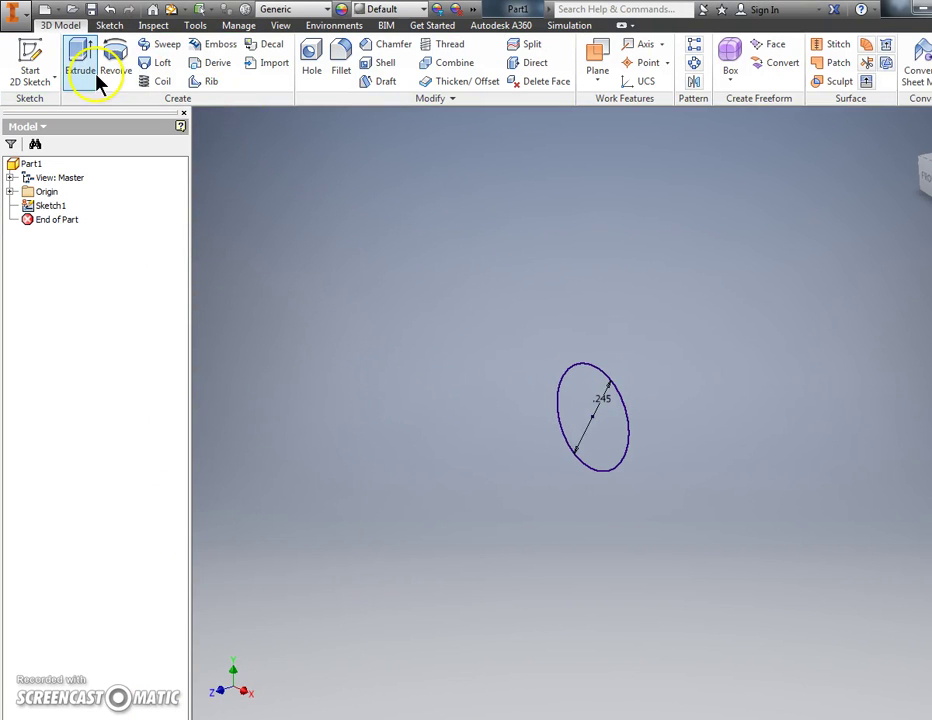
left_click(98, 85)
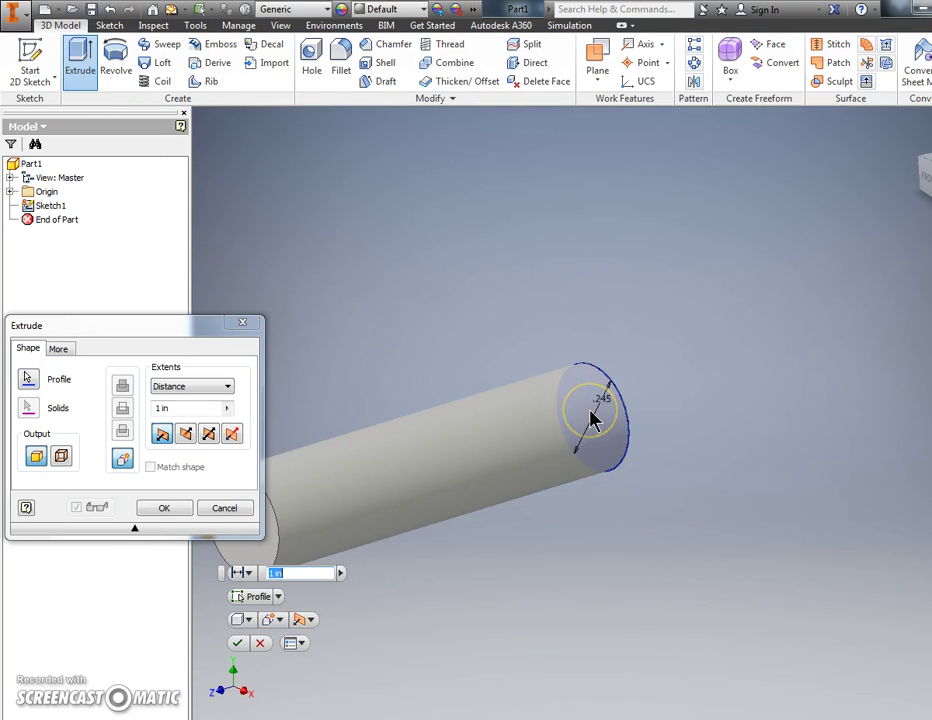
type("3")
key("Return")
scroll(574, 395, "down", 5)
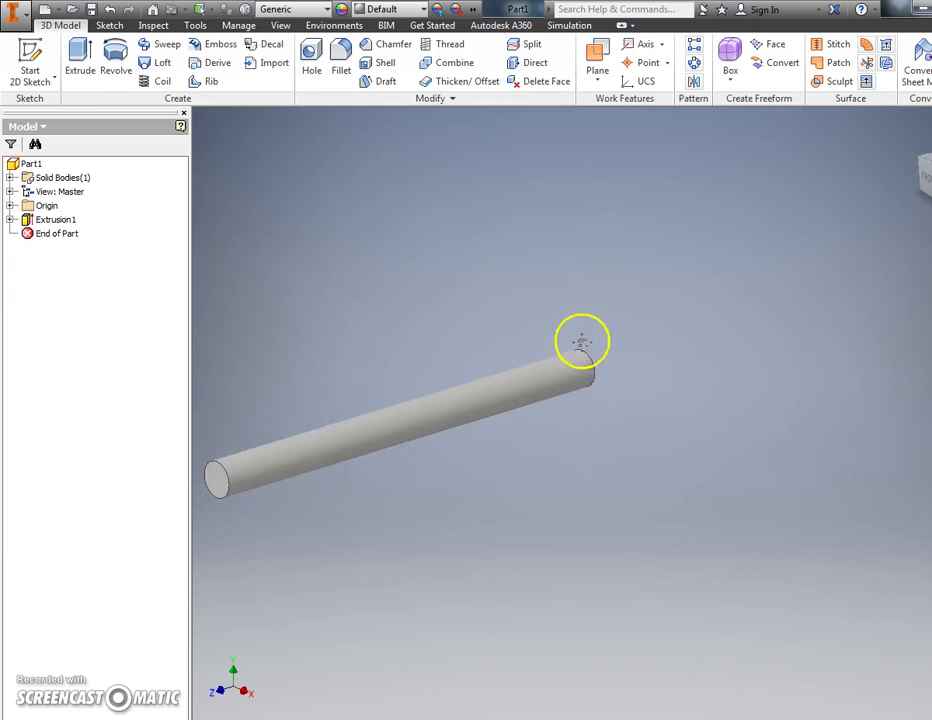
scroll(581, 343, "down", 3)
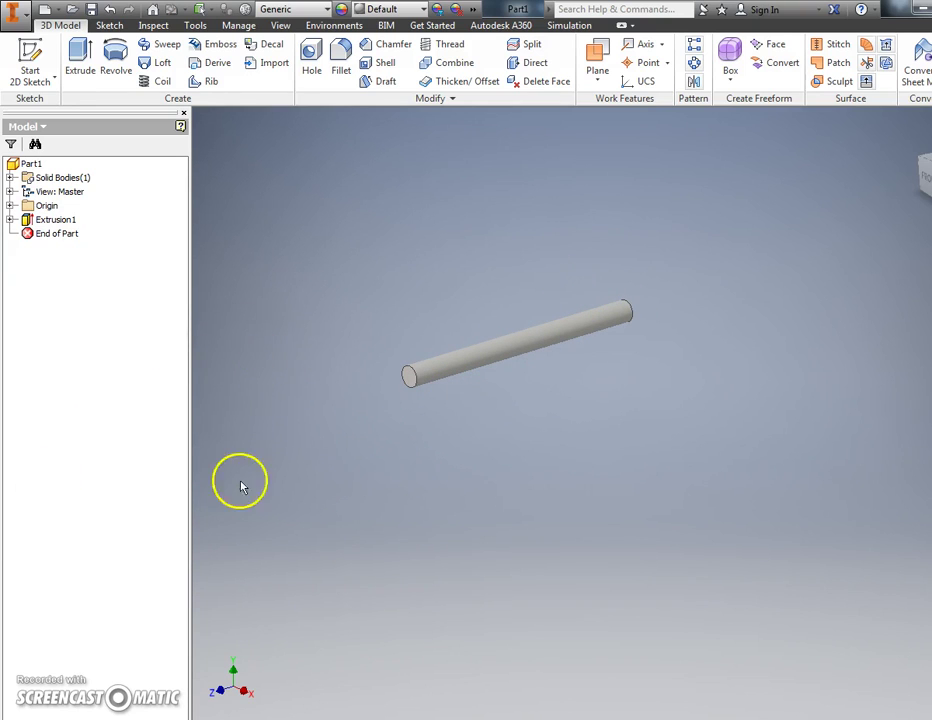
- Offset a work plane from the rod's end face and start a sketch on it
left_click(605, 90)
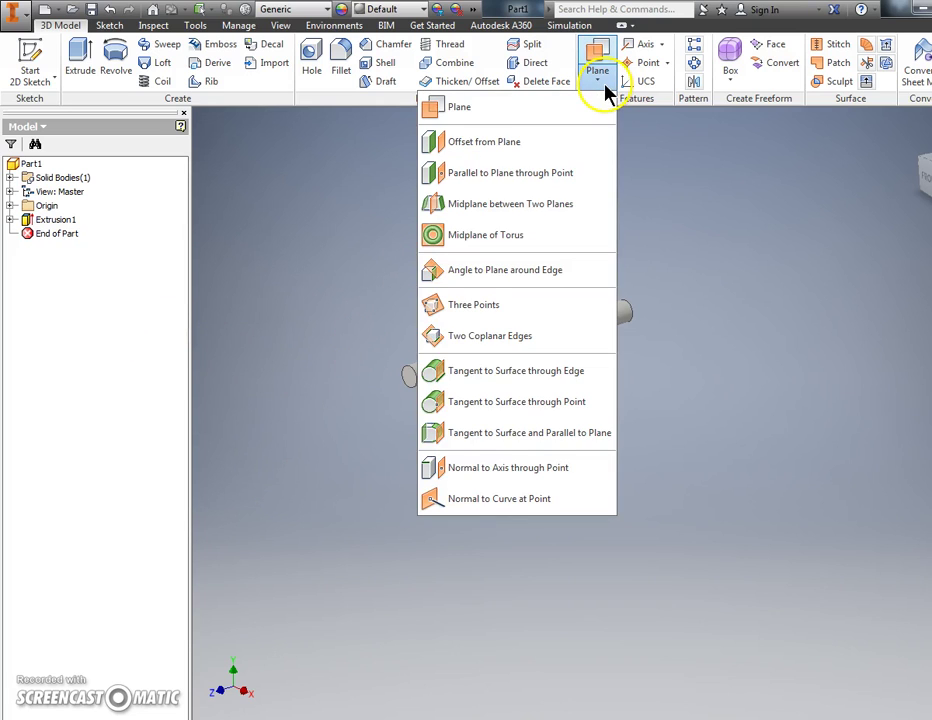
left_click(548, 146)
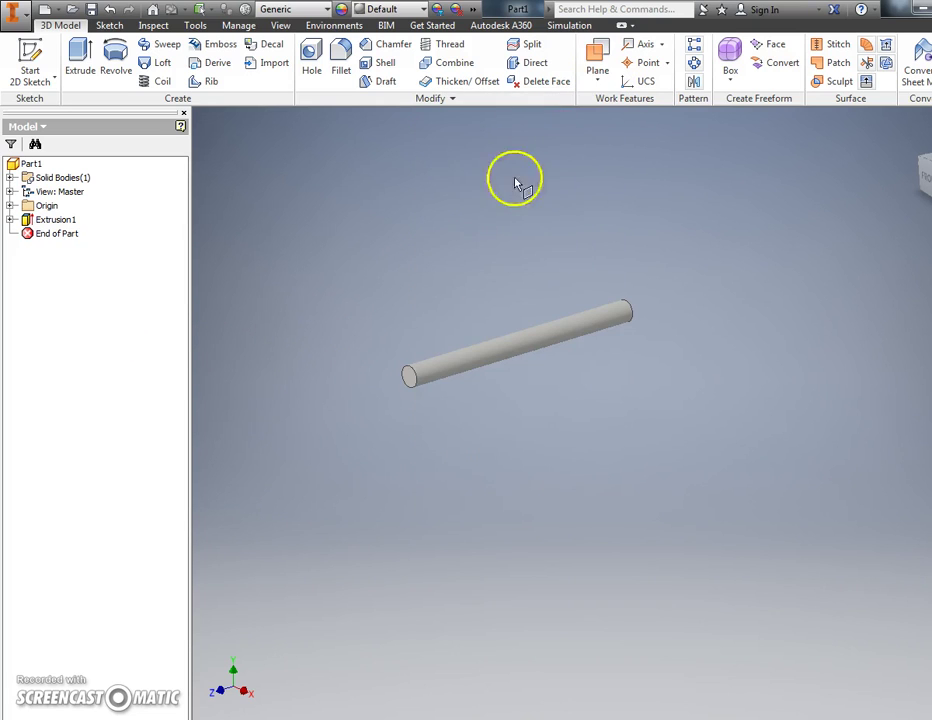
left_click(410, 374)
type(".")
key("Return")
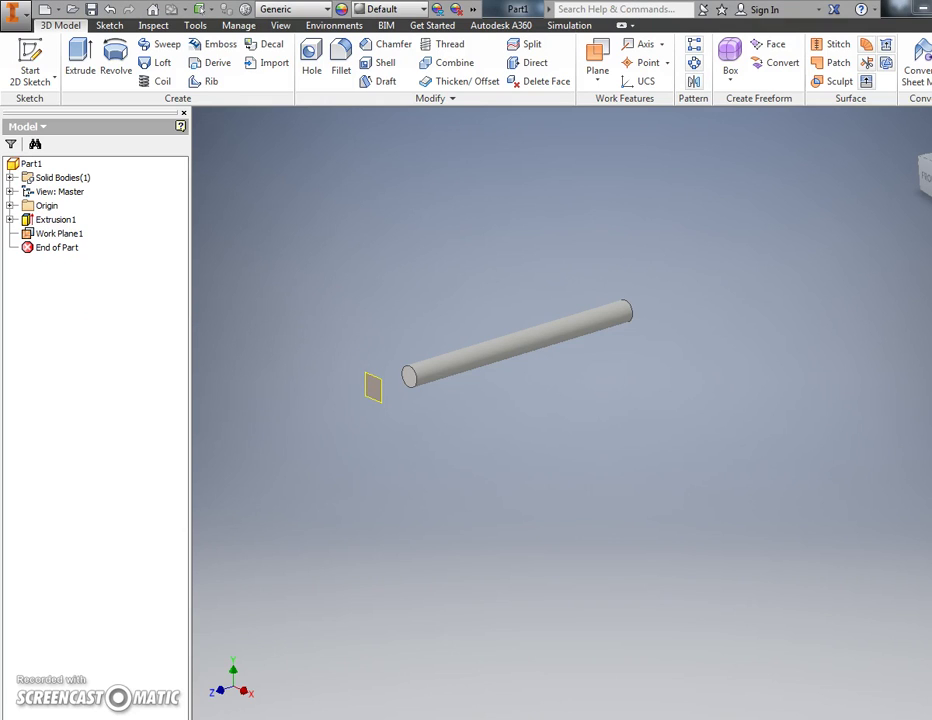
left_click(381, 393)
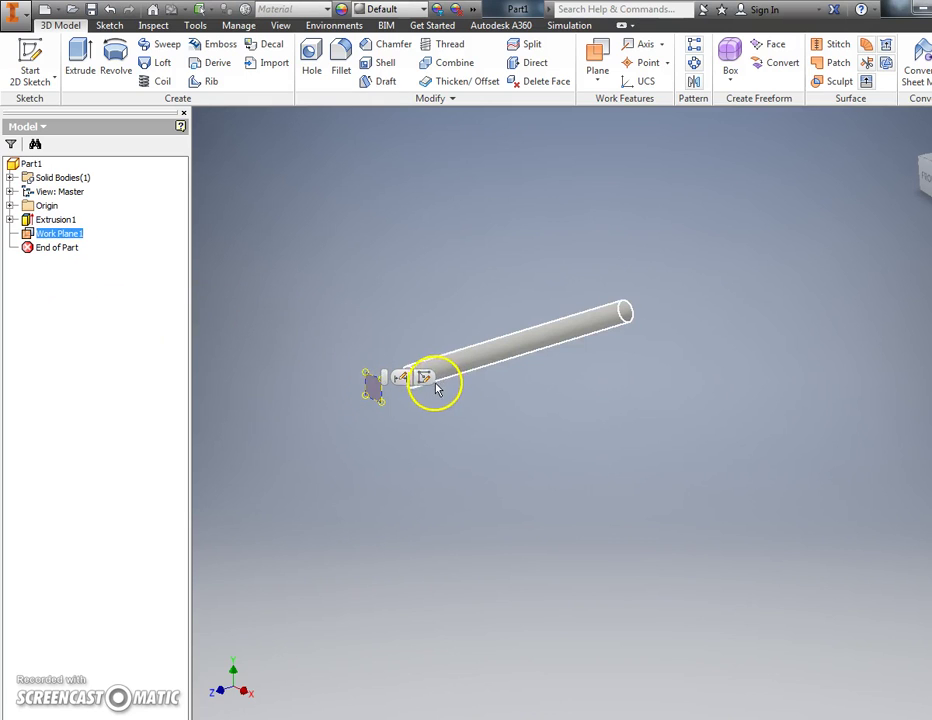
left_click(425, 378)
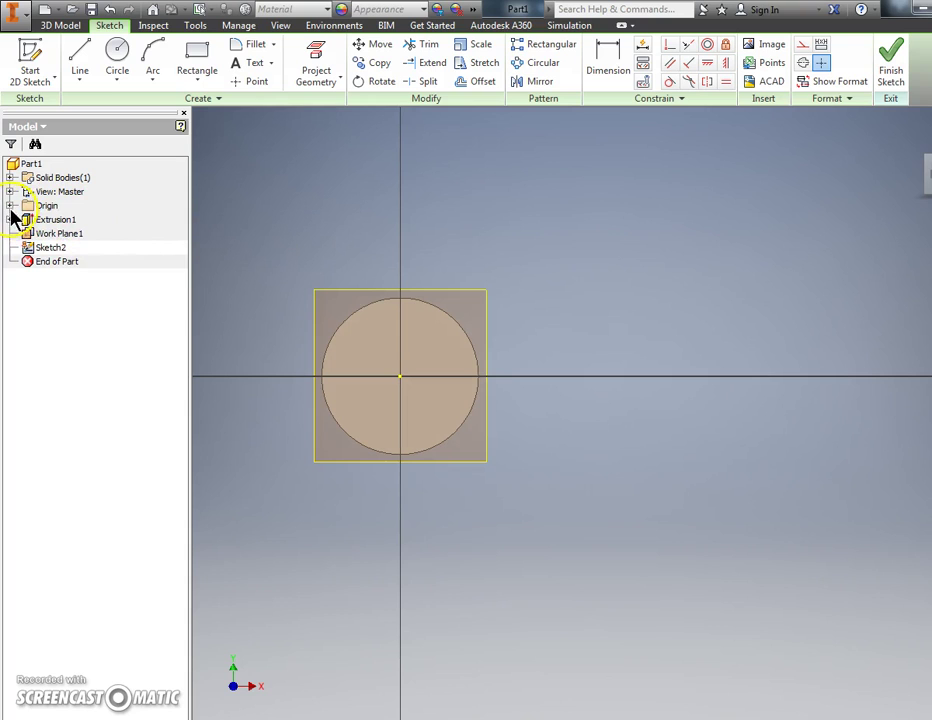
- Project the origin's Y Axis and X Axis into Sketch2 as reference lines
left_click(10, 205)
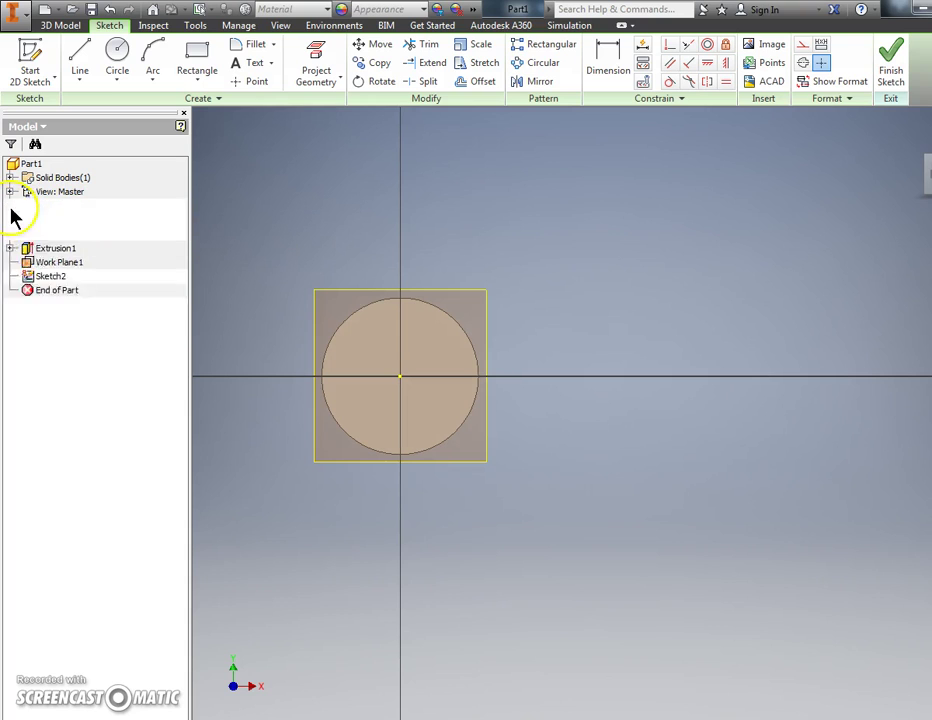
left_click(315, 58)
left_click(62, 275)
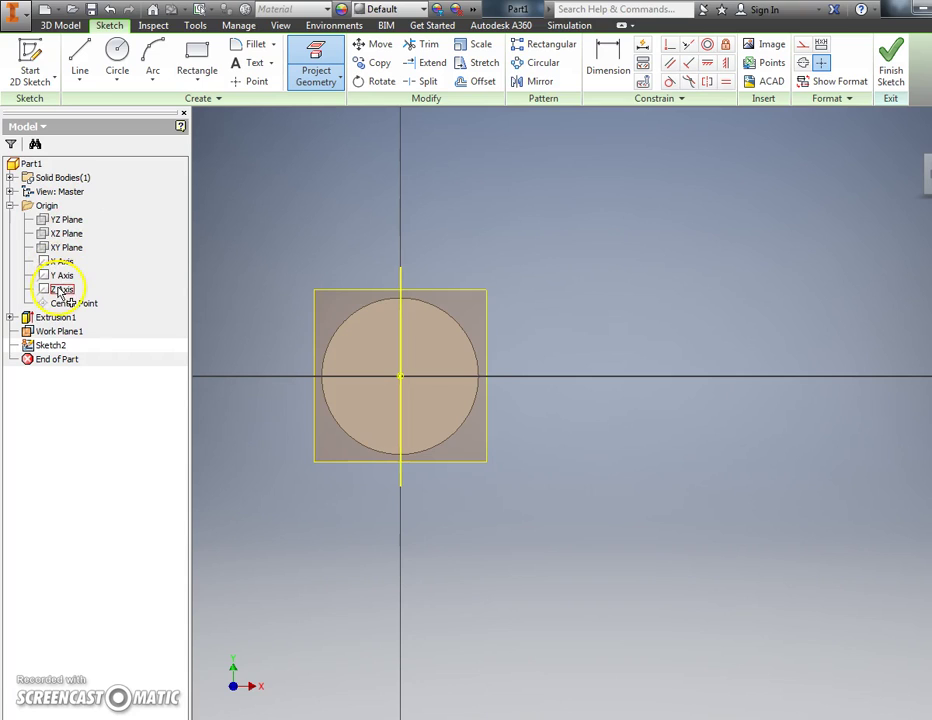
left_click(62, 262)
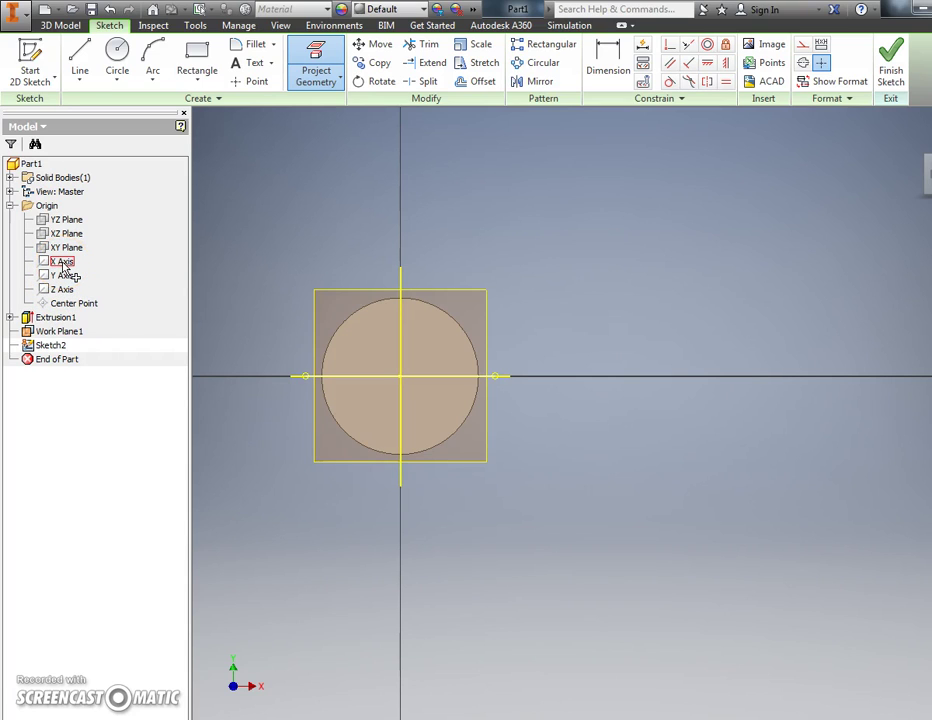
key("Escape")
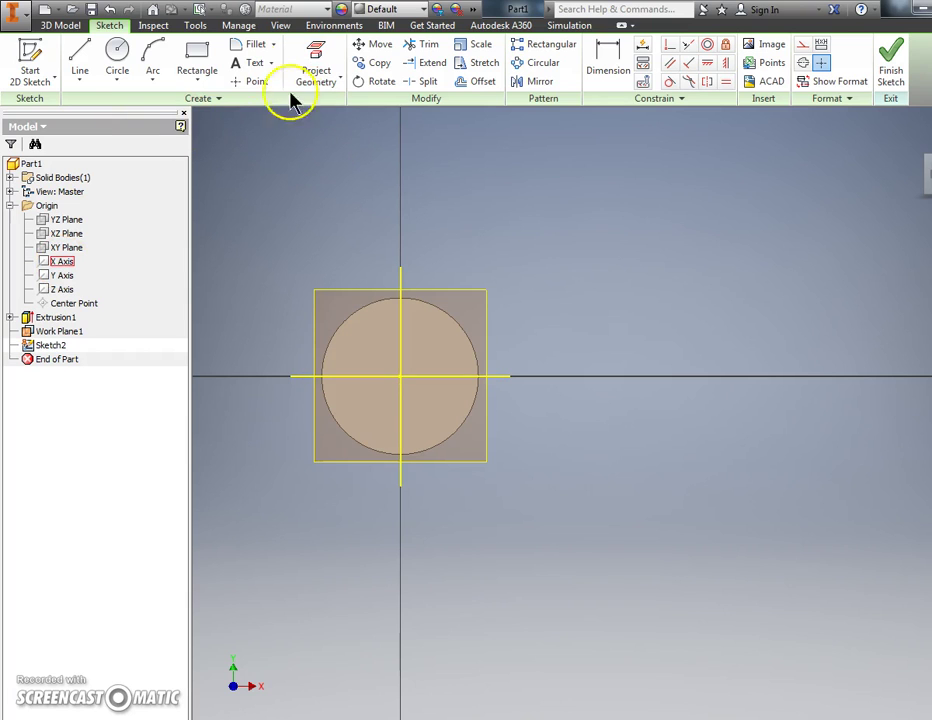
- Draw a .286 by .125 in rectangle starting near the circle's left side
left_click(200, 58)
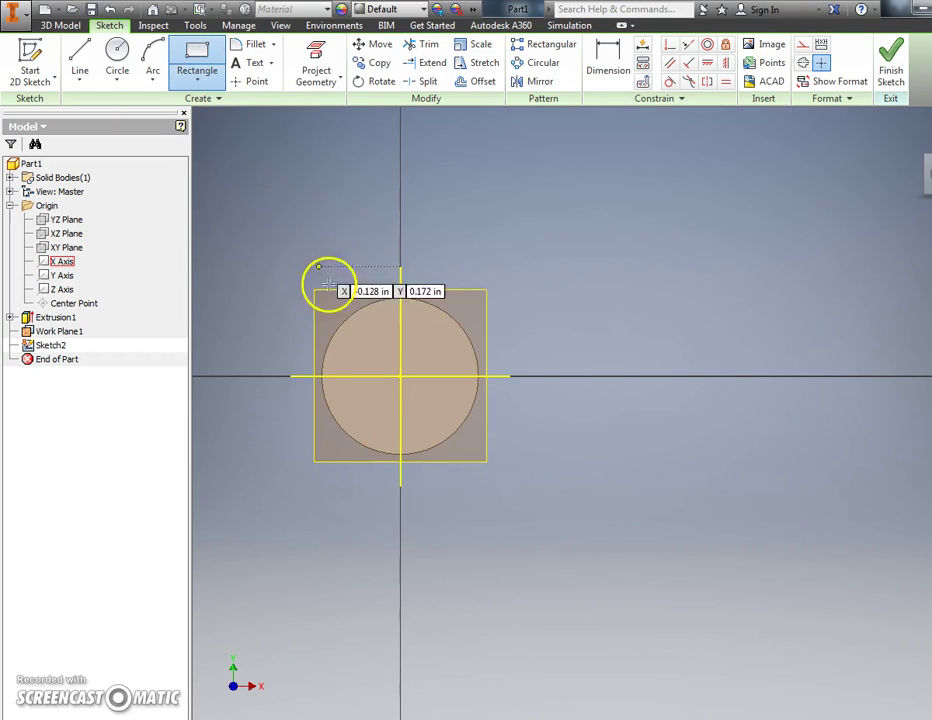
left_click(344, 336)
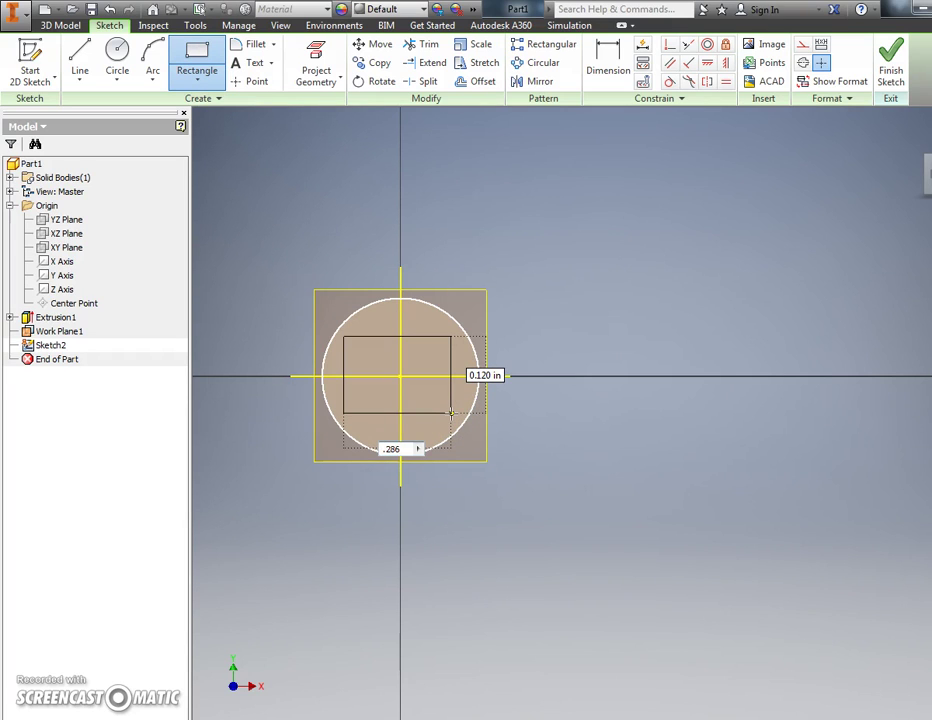
type(".286")
key("Tab")
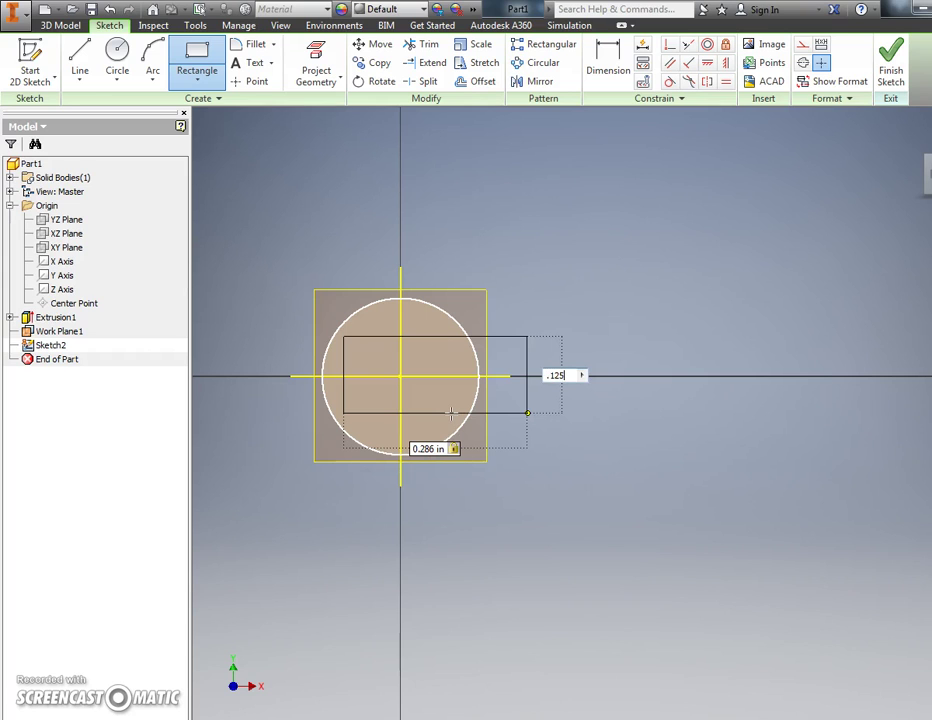
type(".125")
key("Return")
key("Escape")
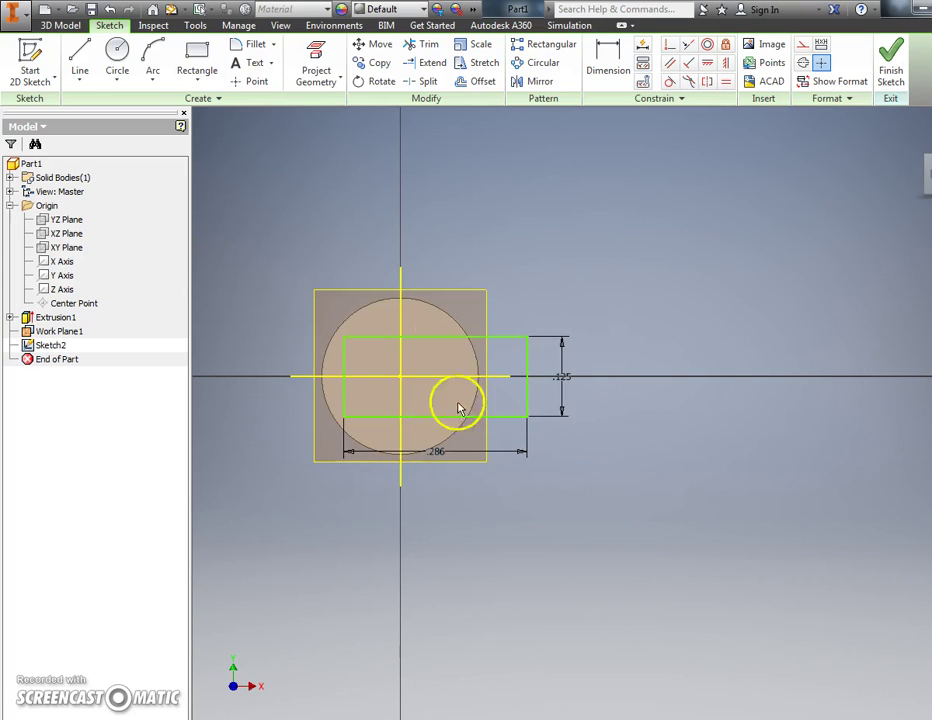
- Vertically align the rectangle's top-edge midpoint with the circle centre
left_click(705, 64)
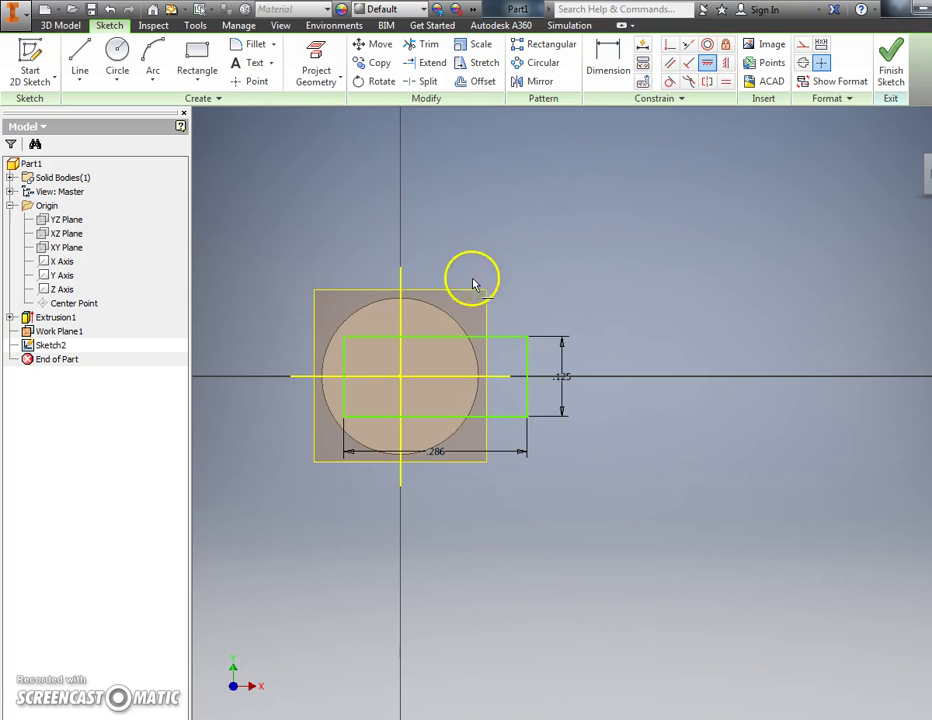
left_click(435, 338)
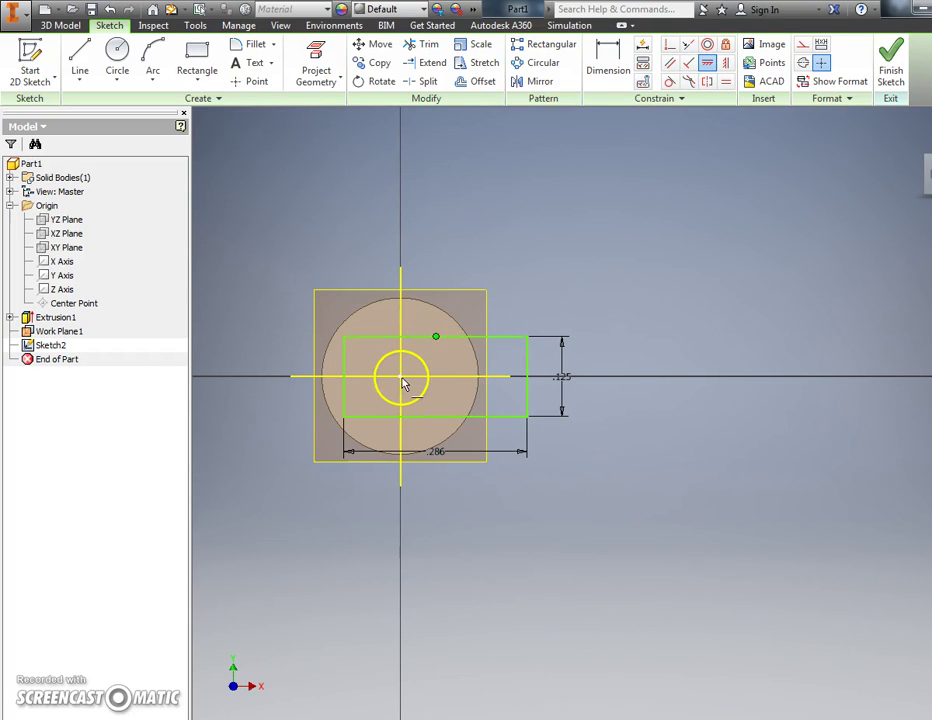
left_click(403, 382)
key("ctrl+z")
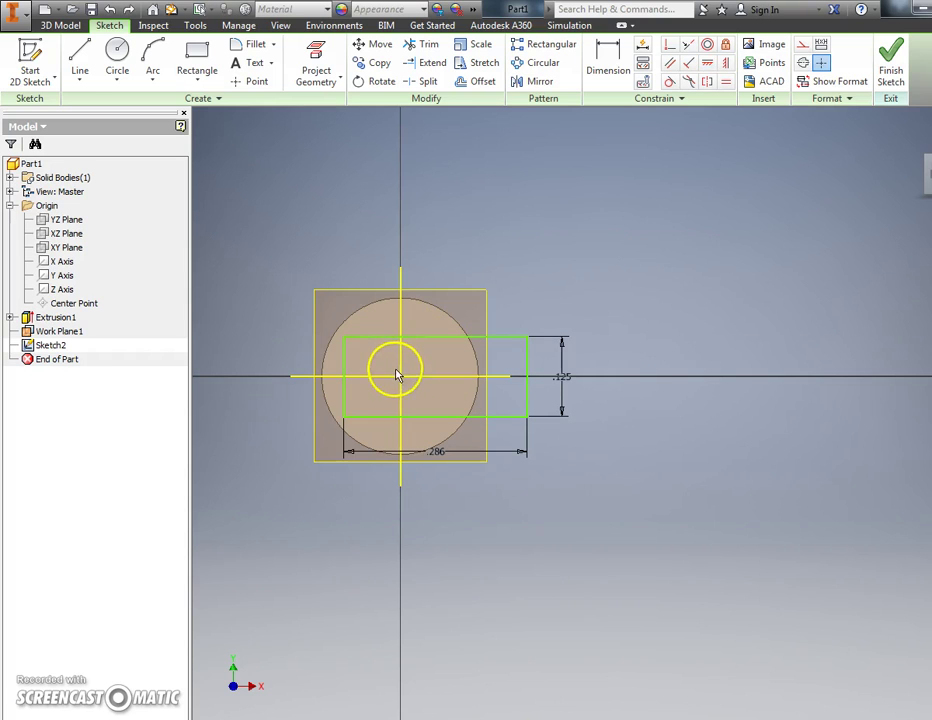
left_click(726, 62)
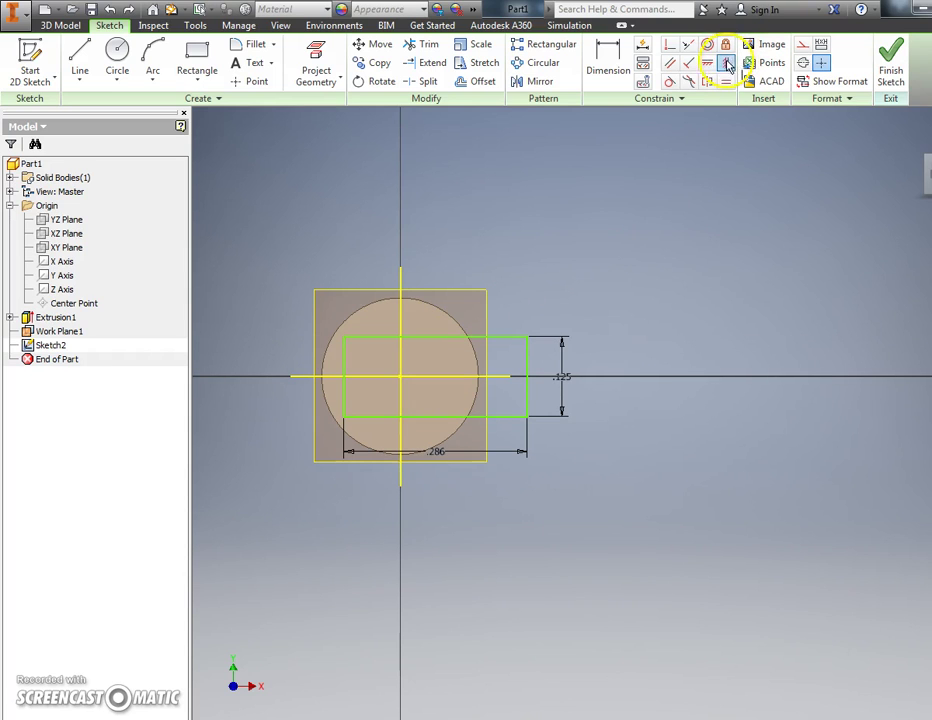
left_click(442, 339)
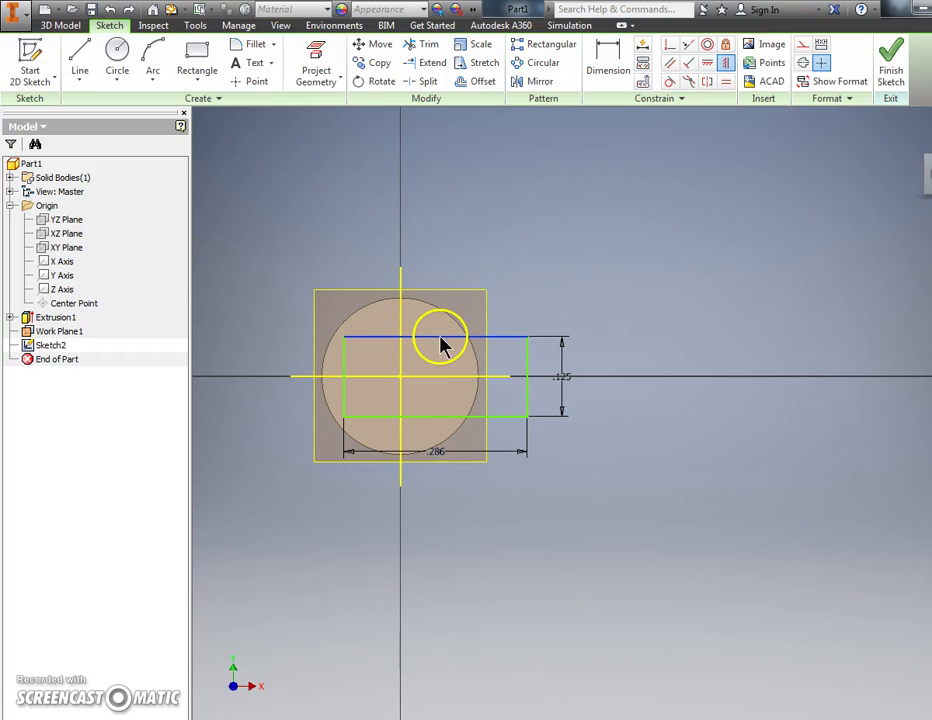
left_click(340, 143)
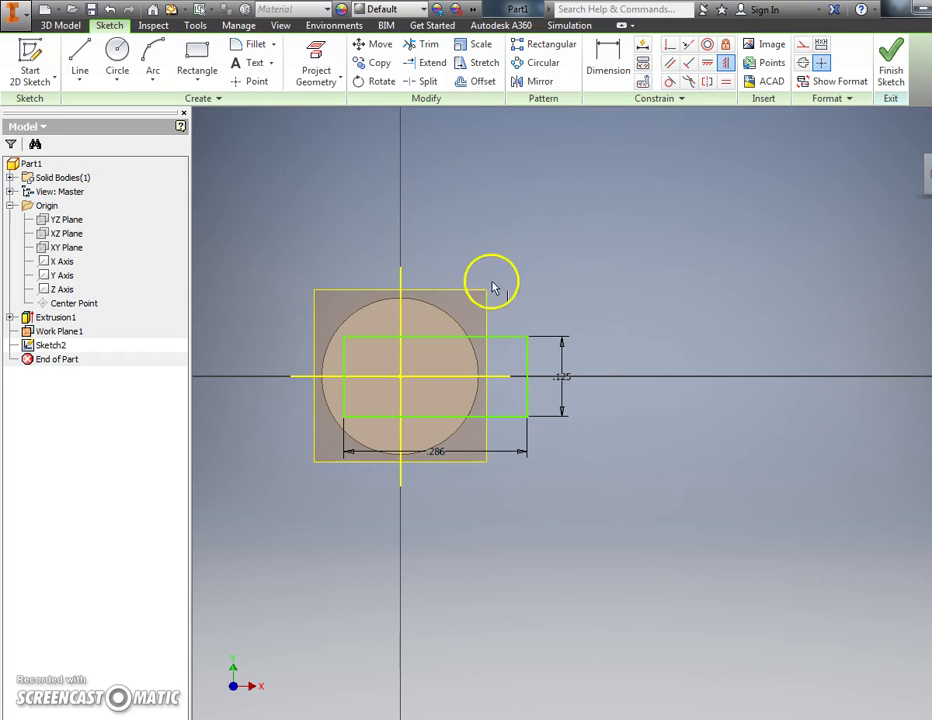
left_click(436, 340)
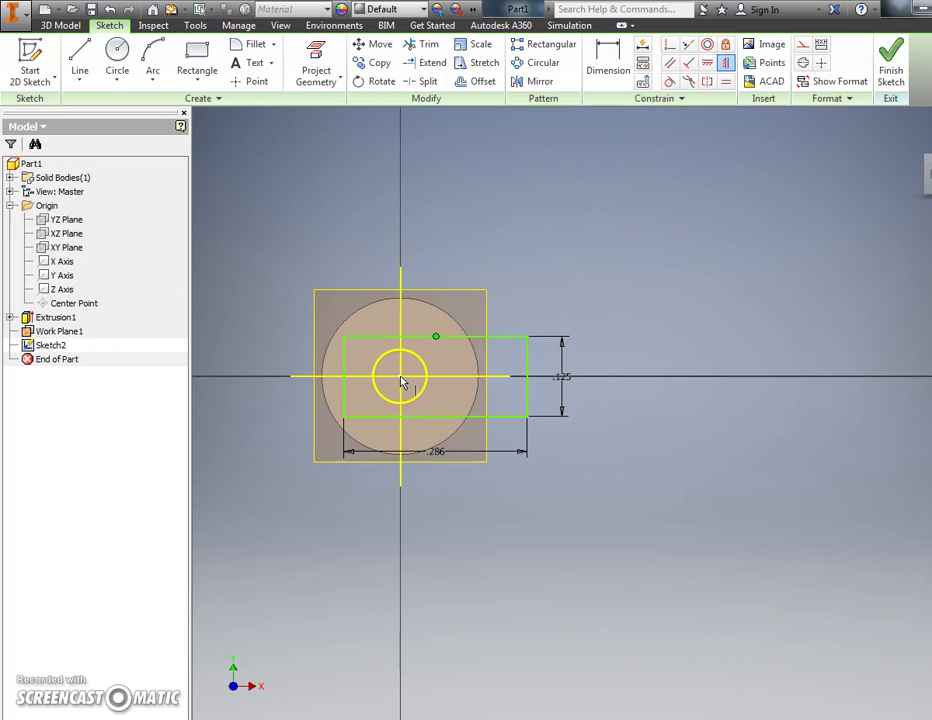
left_click(402, 377)
- Horizontally align the right-edge midpoint with the circle centre, then select both short edges
left_click(707, 62)
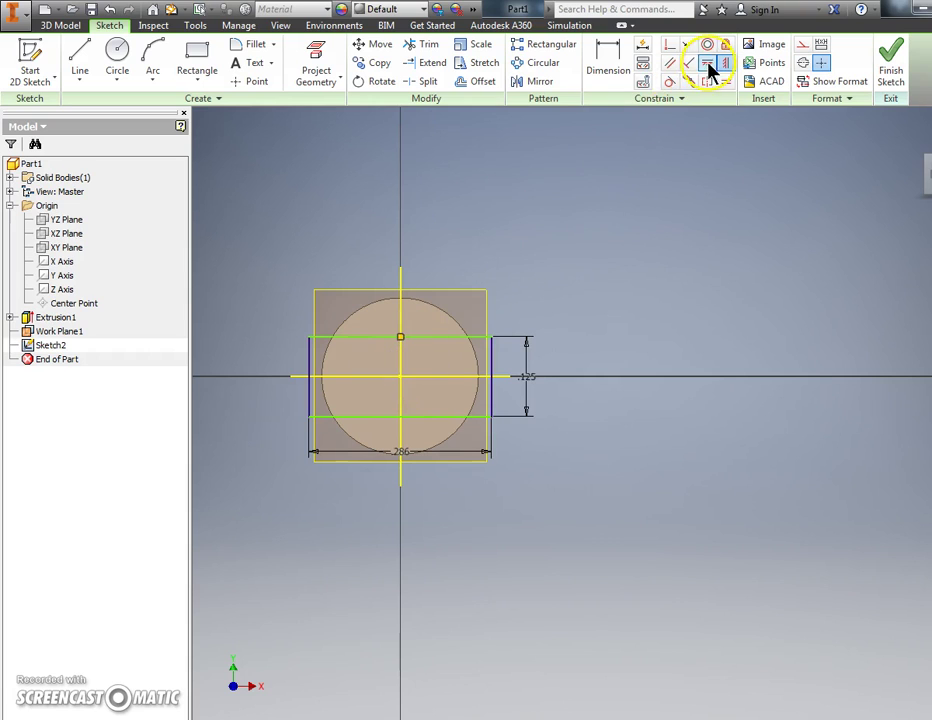
left_click(490, 386)
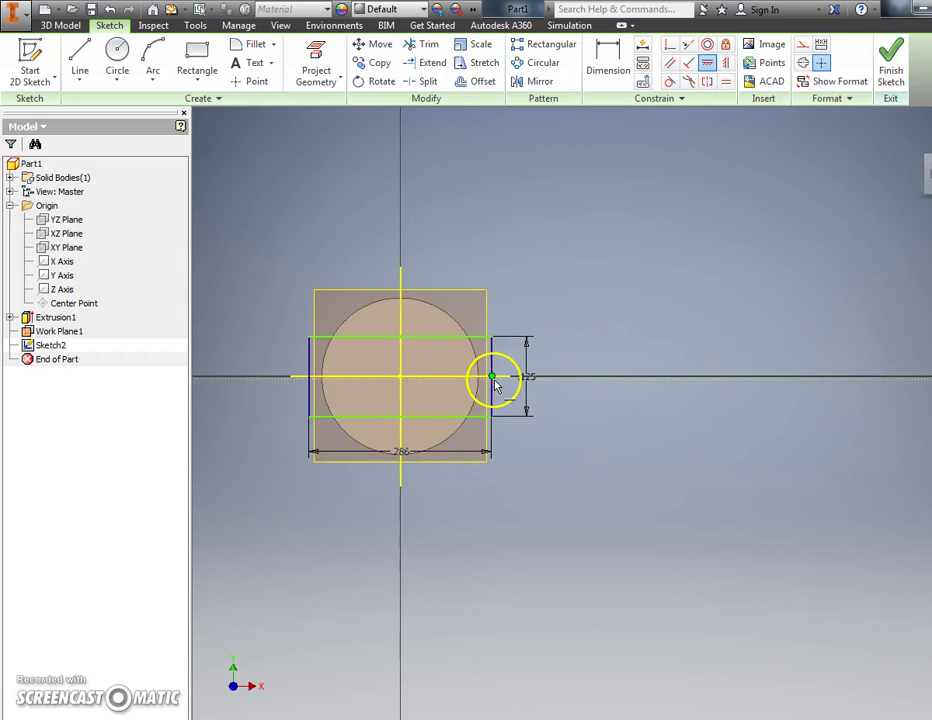
left_click(402, 380)
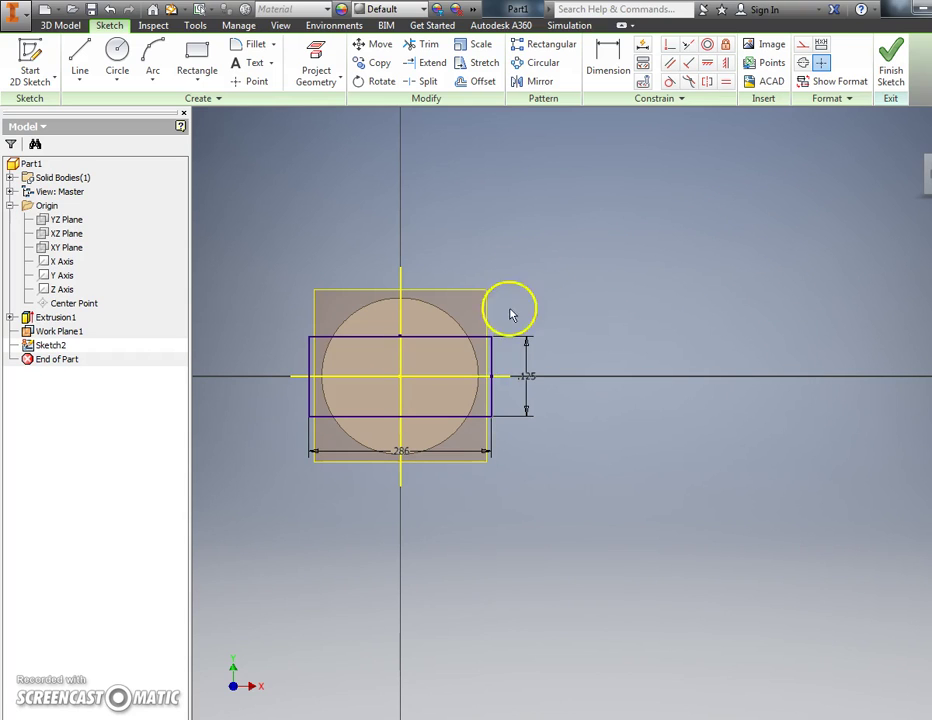
left_click(492, 365)
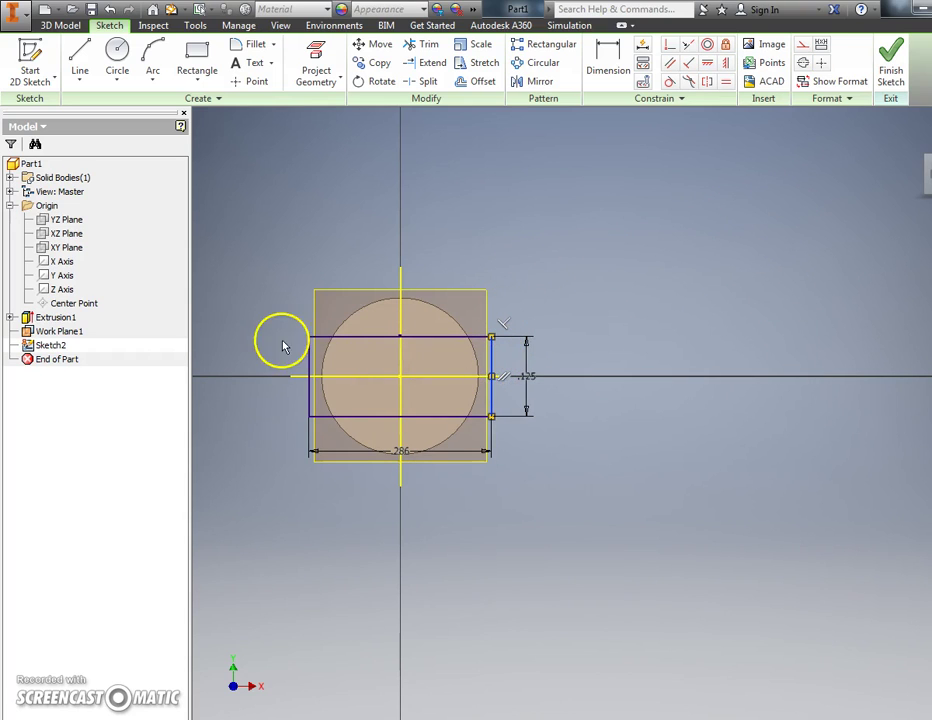
left_click(311, 366)
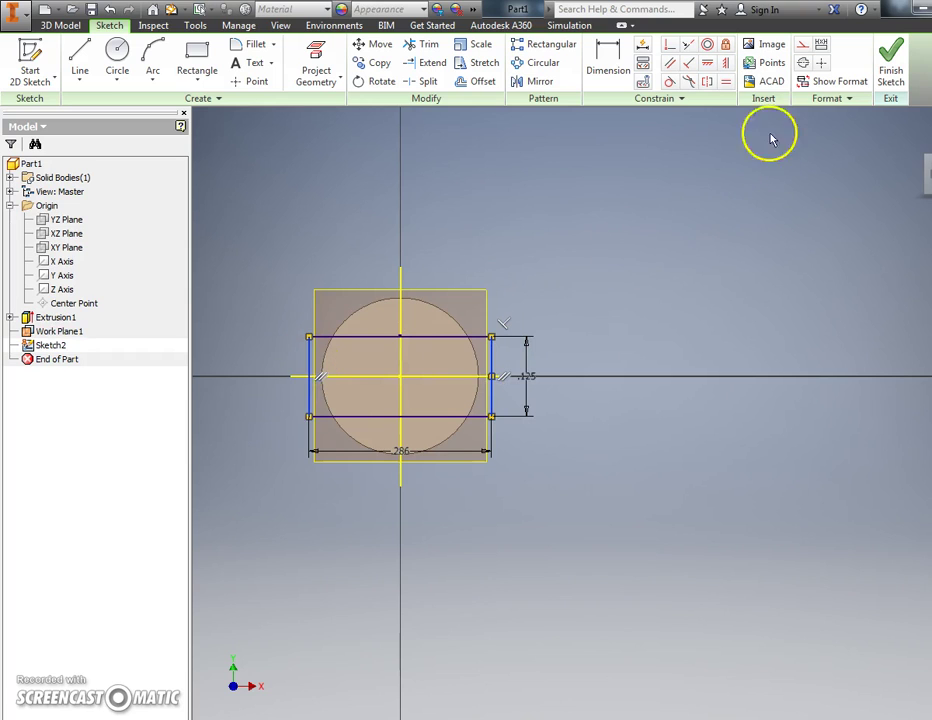
- Make the short sides construction lines and cap the left end with a .157-radius arc
left_click(804, 48)
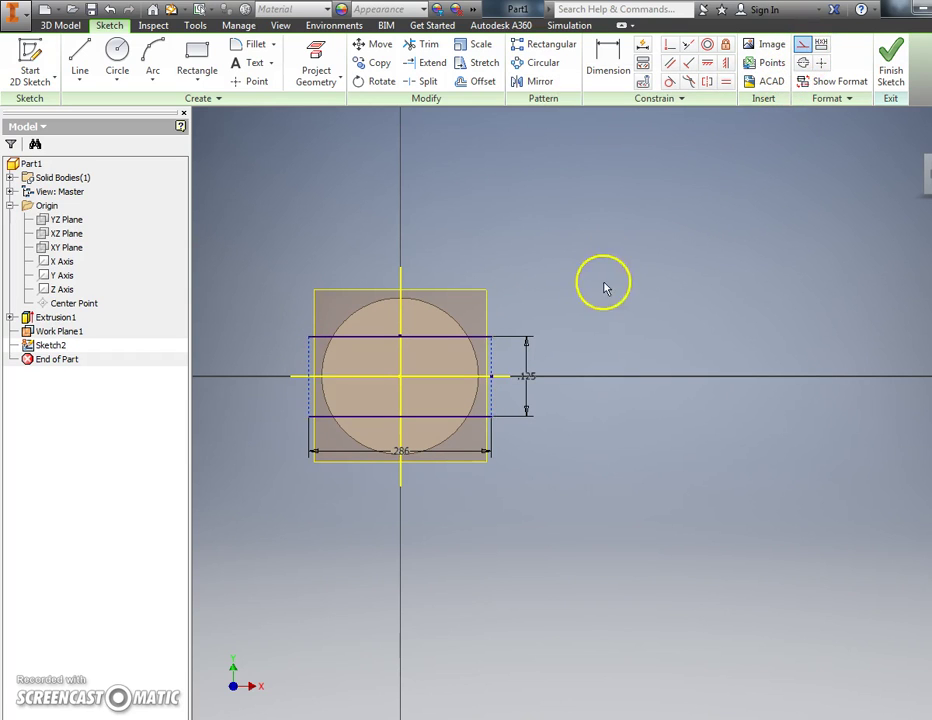
scroll(422, 337, "up", 3)
middle_click_drag(422, 337, 532, 273)
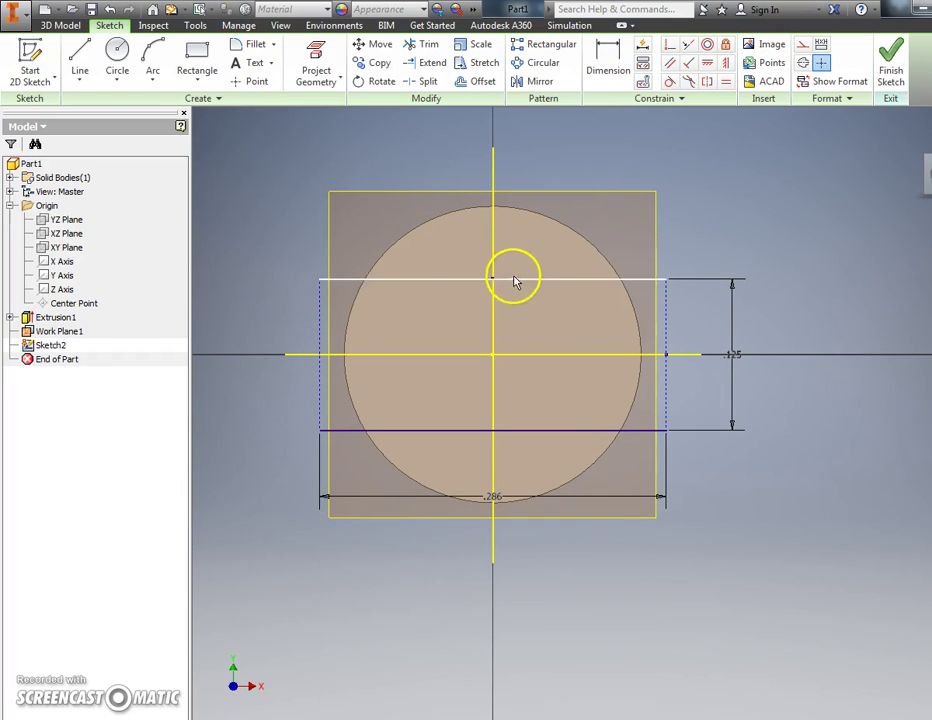
left_click(147, 55)
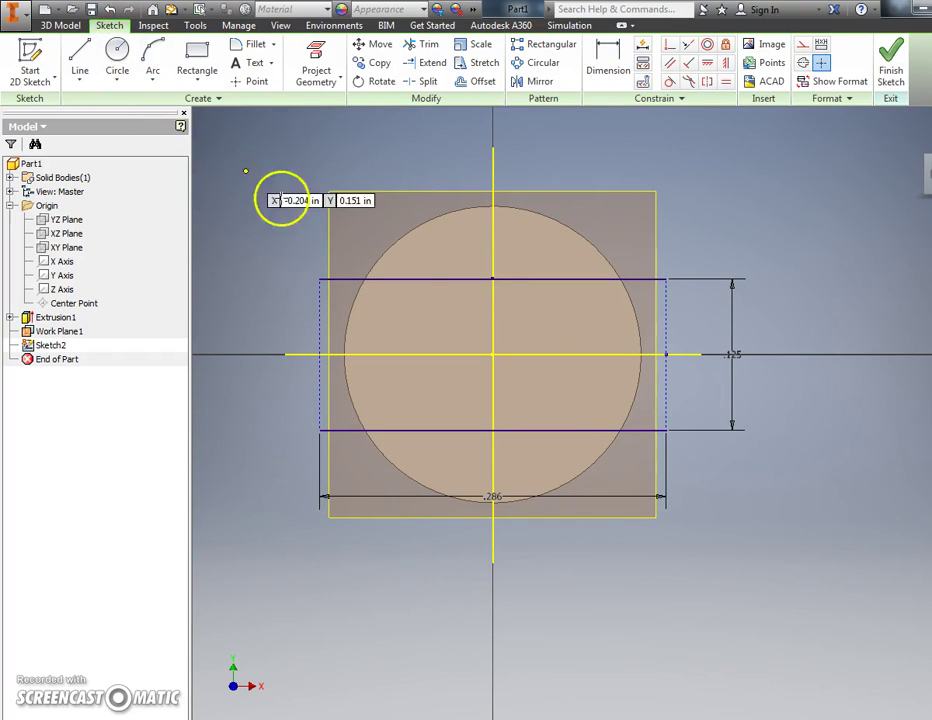
left_click(319, 279)
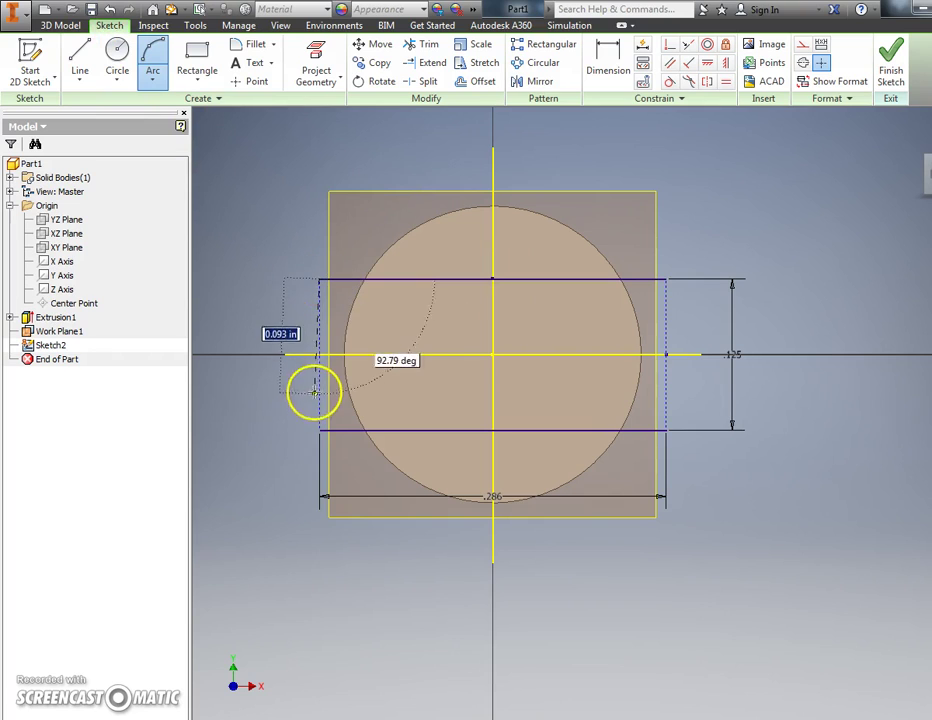
left_click(319, 430)
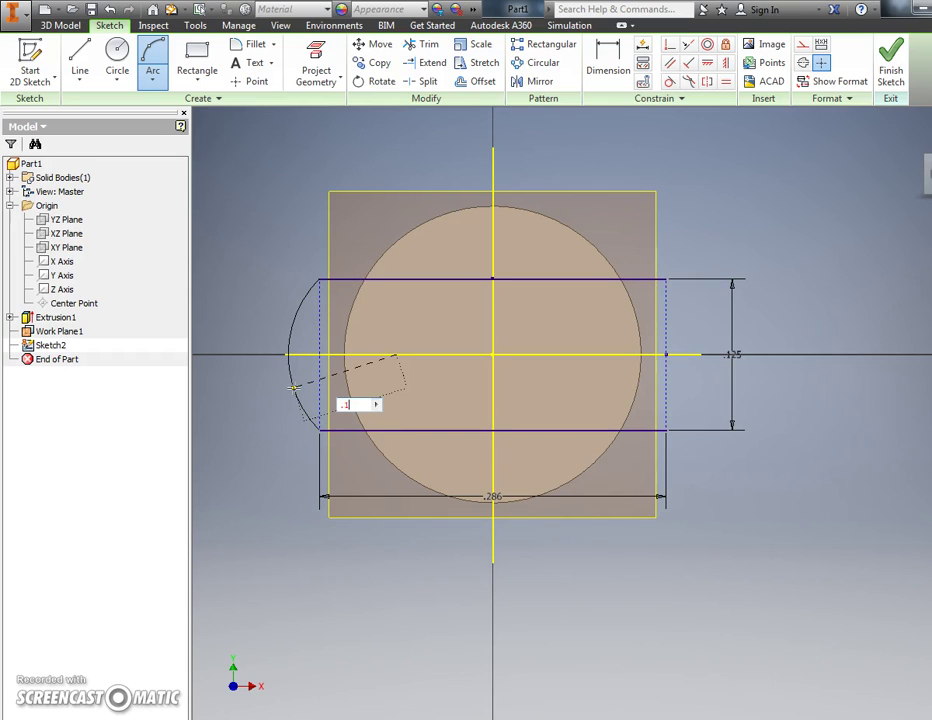
type(".157")
key("Return")
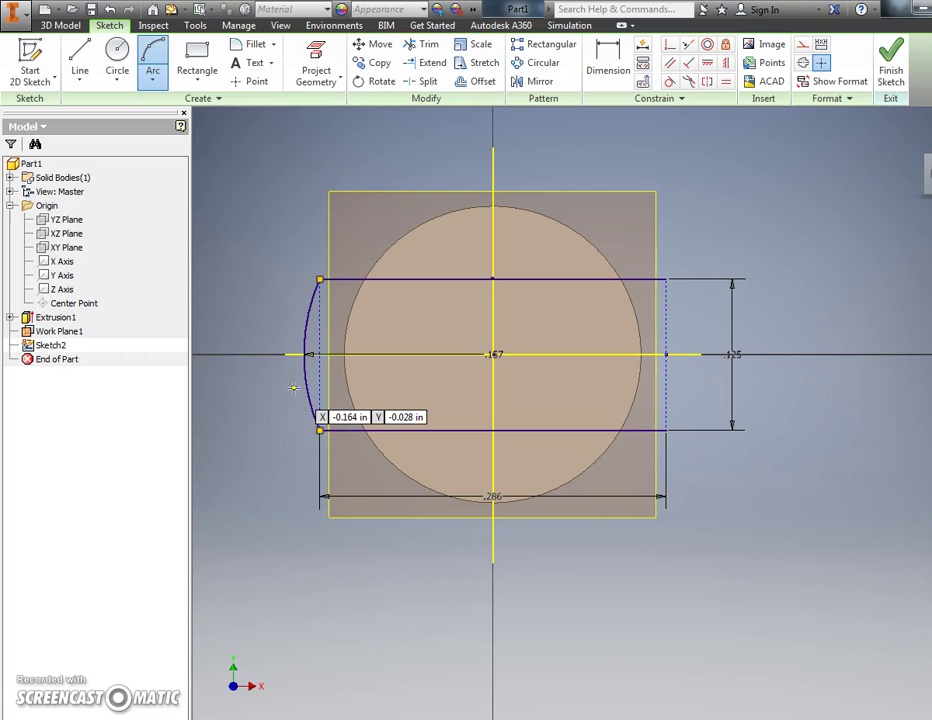
right_click(300, 292)
left_click(312, 347)
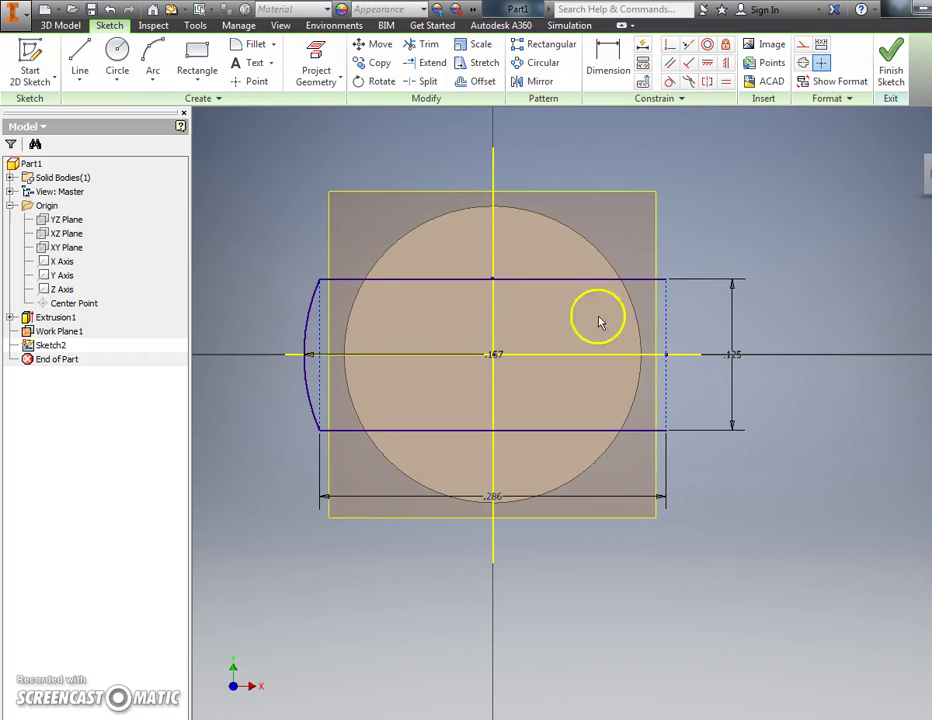
- Mirror the left arc about the vertical centre line to cap the right end
left_click(536, 81)
left_click(308, 316)
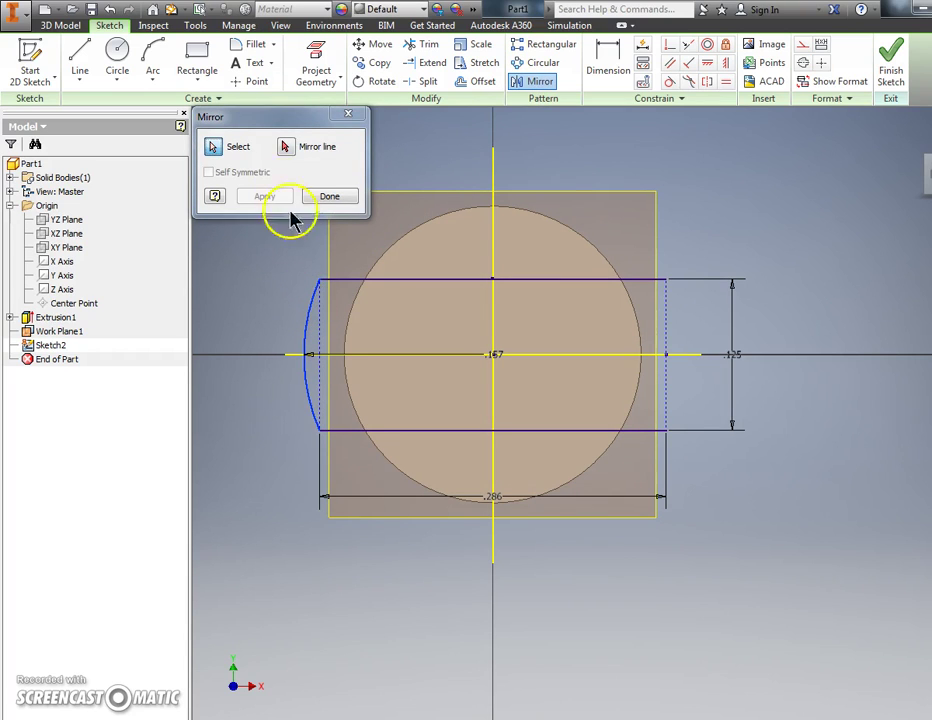
left_click(287, 150)
left_click(493, 312)
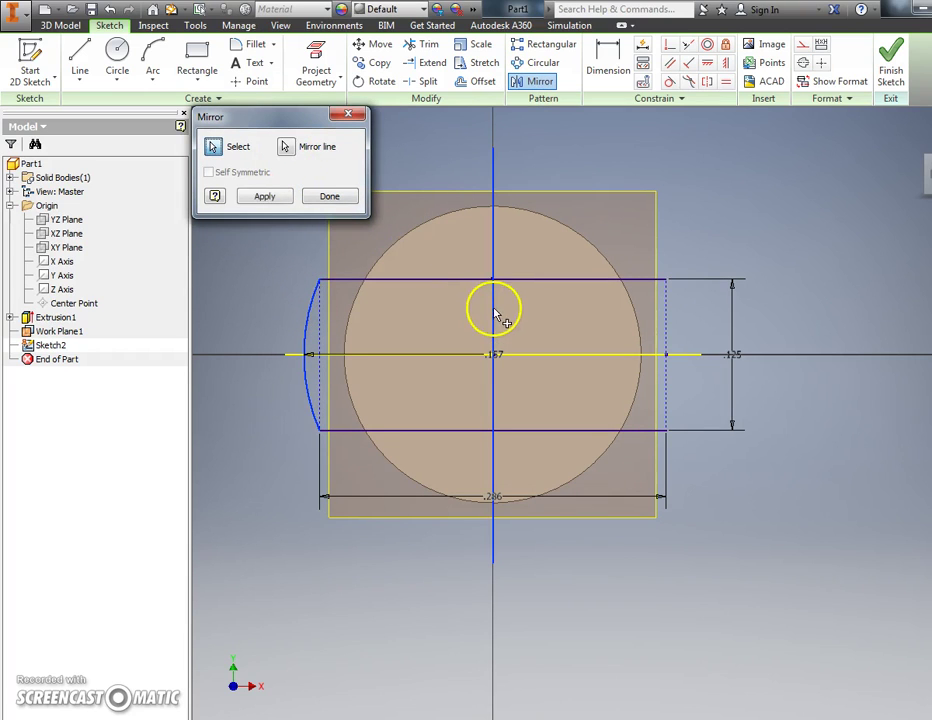
left_click(264, 197)
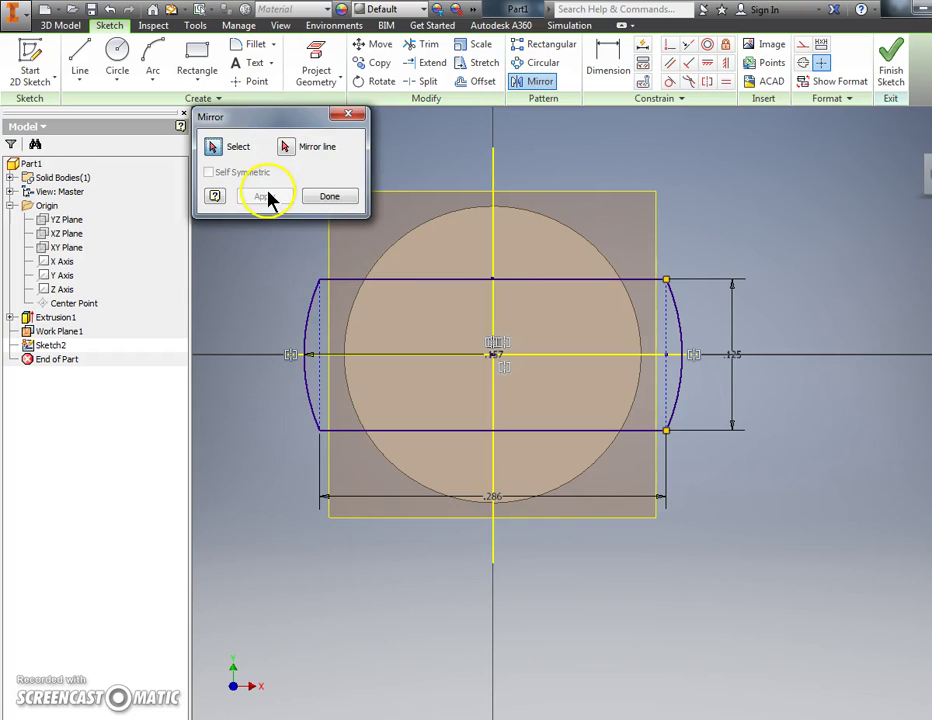
left_click(330, 196)
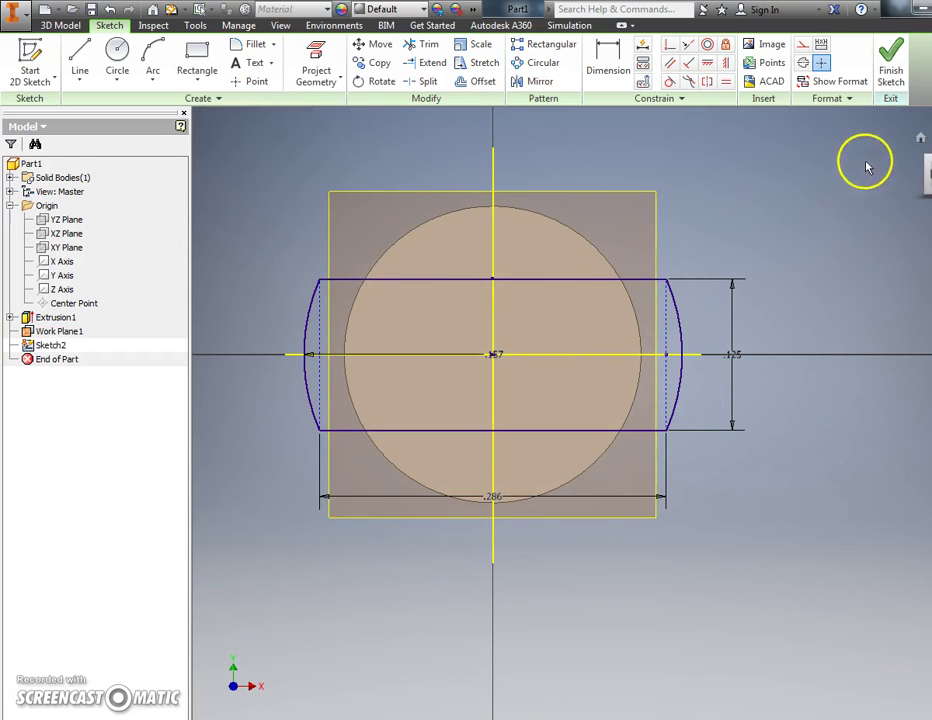
- Finish Sketch2, undo the accidental sketches, and start Sketch3 on the rod's end face
left_click(889, 74)
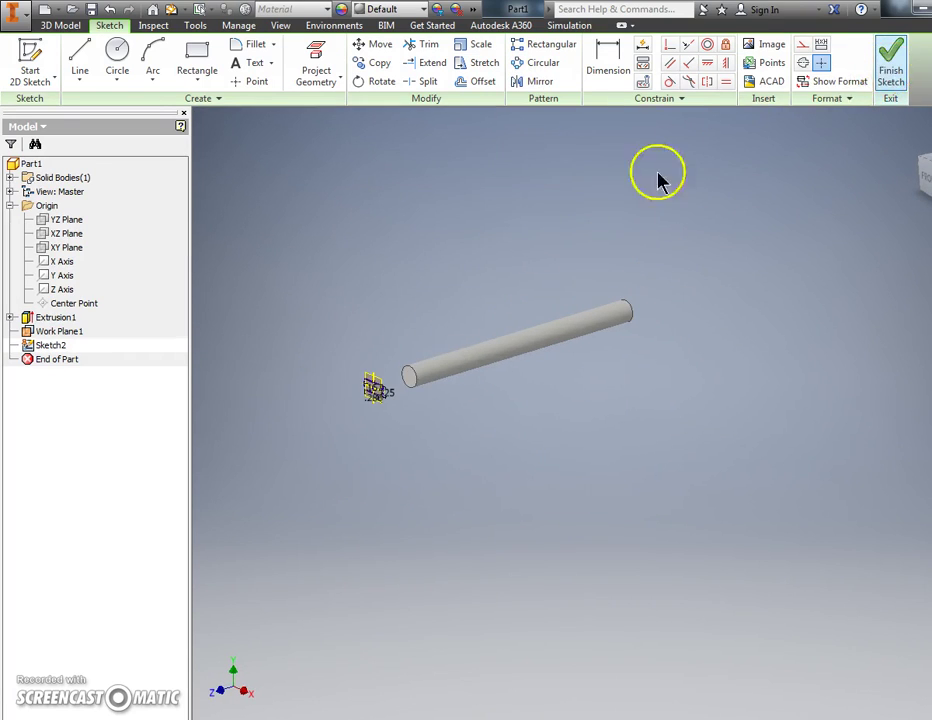
left_click(432, 359)
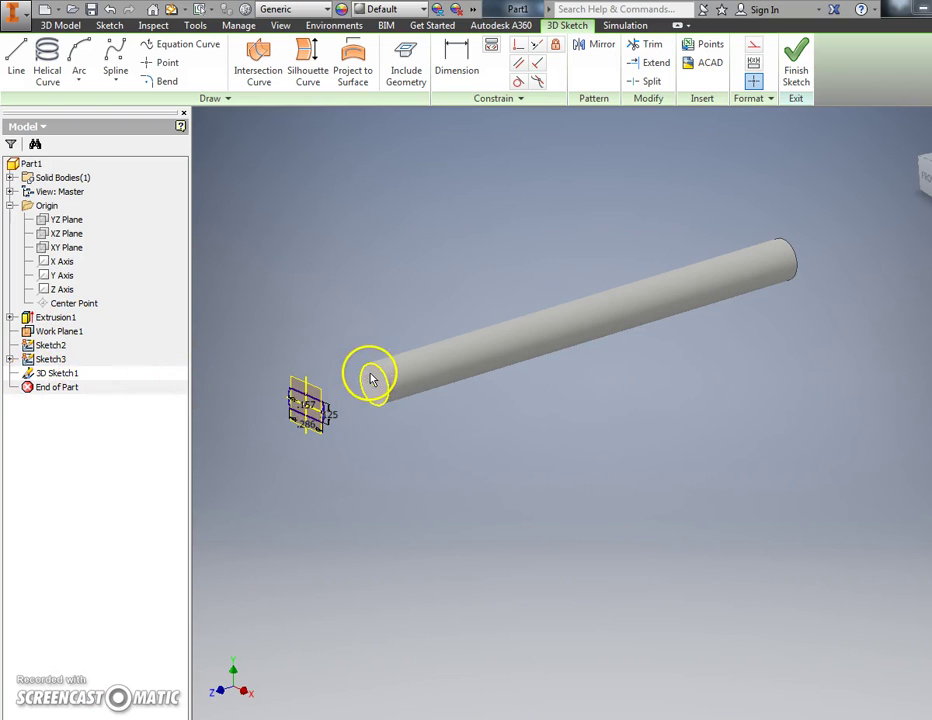
left_click(108, 11)
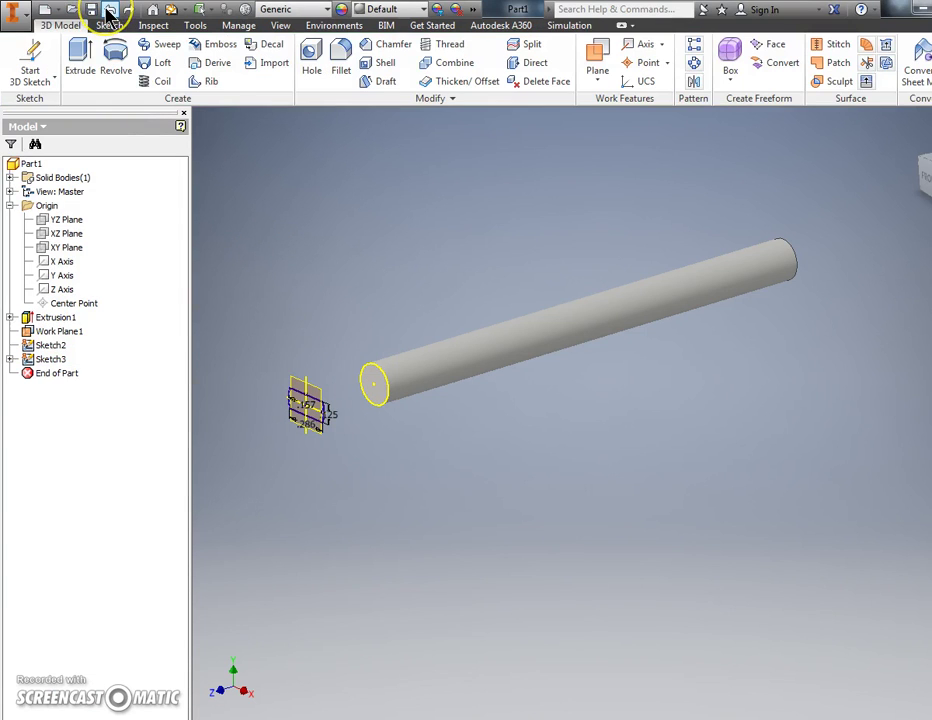
left_click(108, 11)
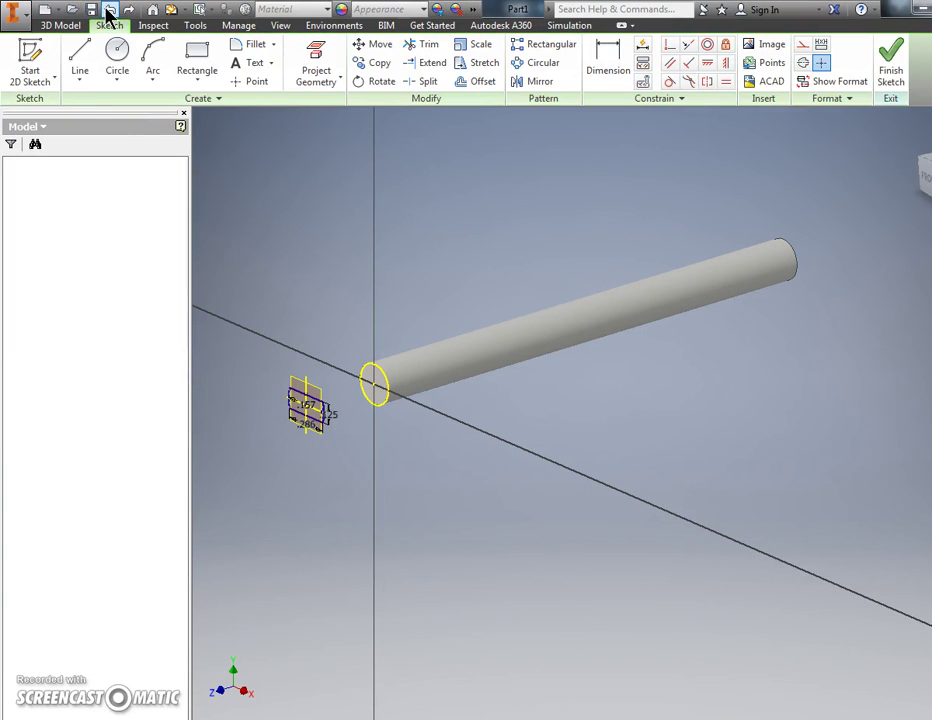
left_click(108, 11)
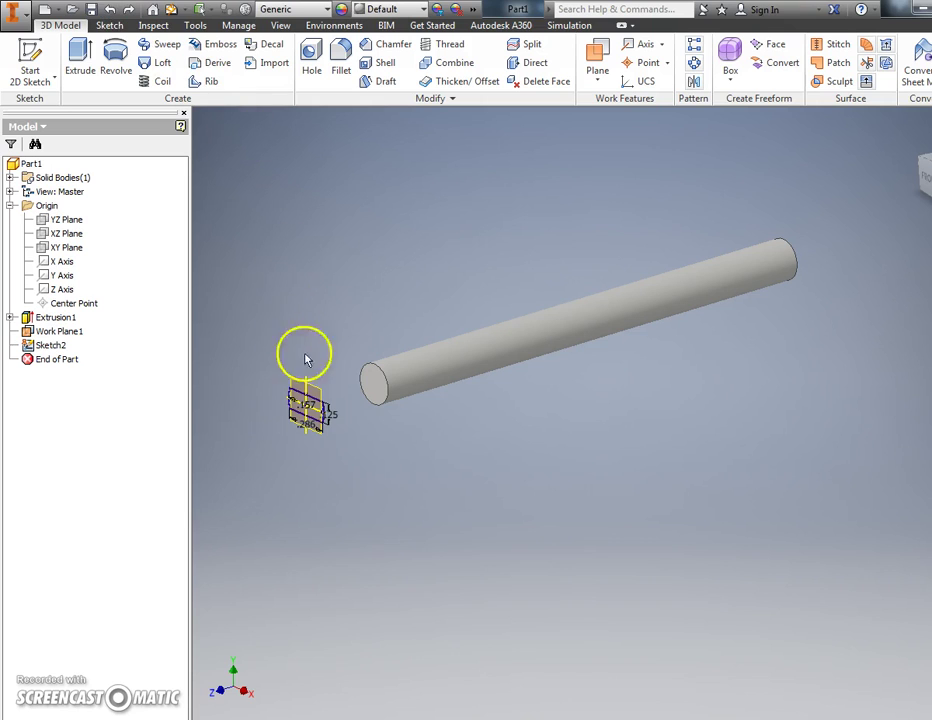
left_click(364, 380)
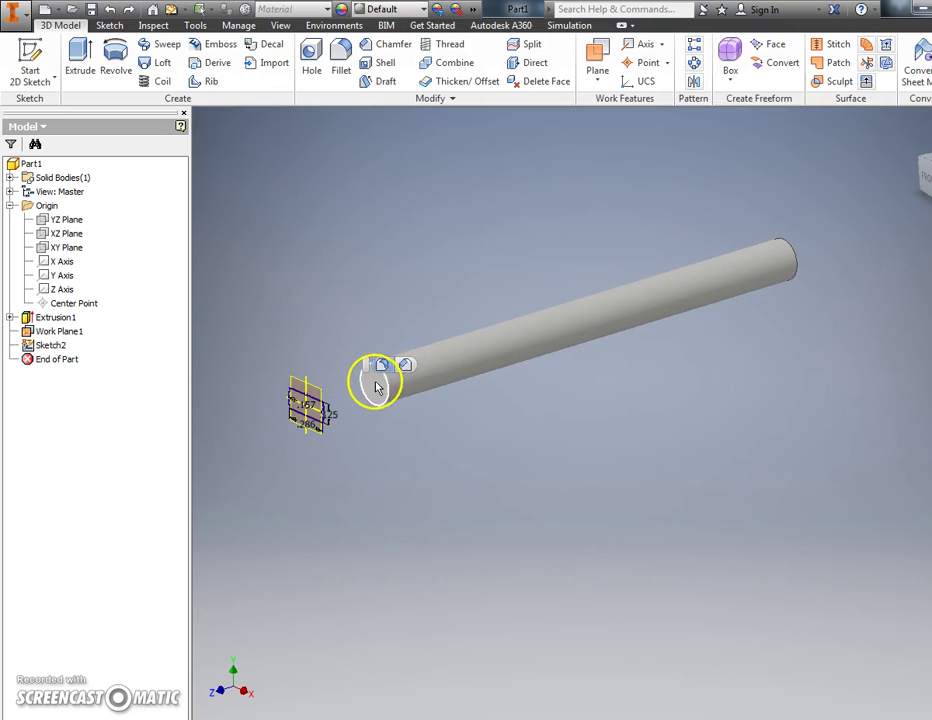
left_click(383, 380)
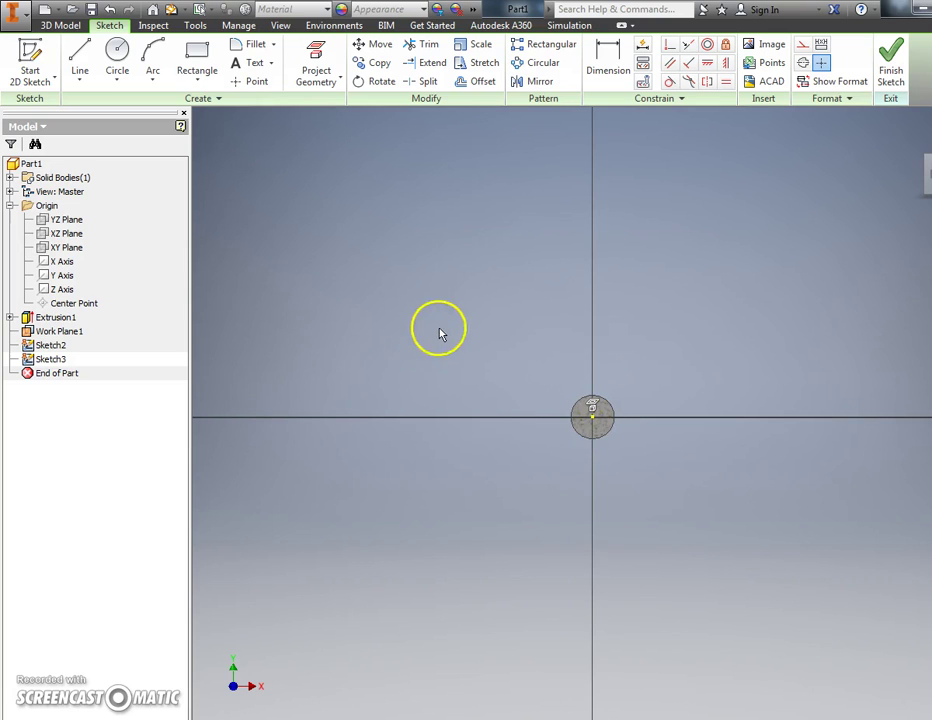
- Project the rod's edges and place a sketch point at the circle's top
middle_click_drag(440, 334, 300, 251)
left_click(310, 66)
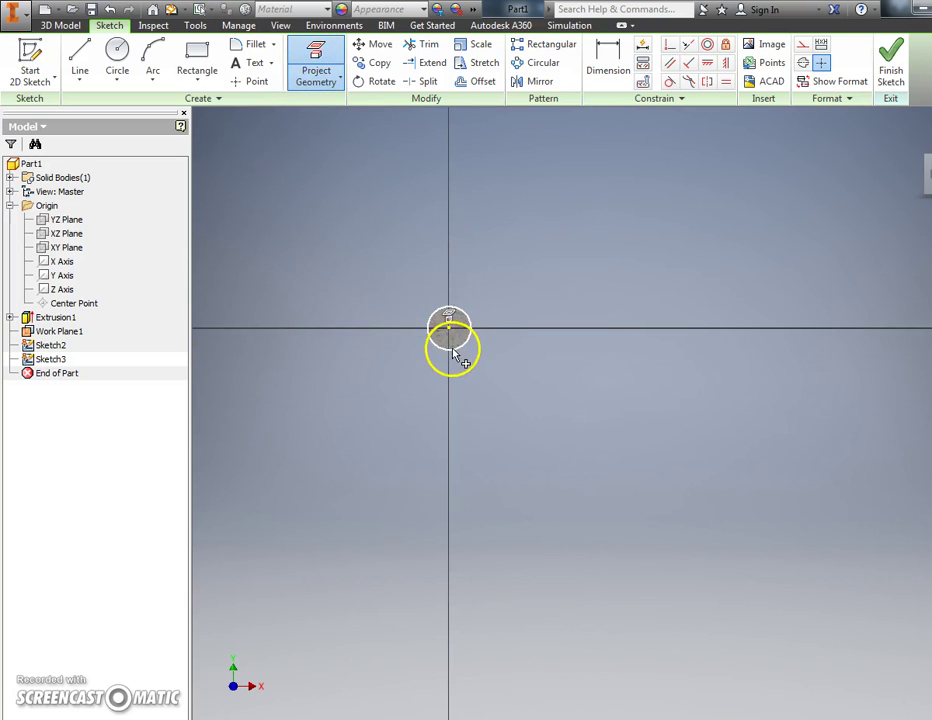
scroll(469, 325, "up", 6)
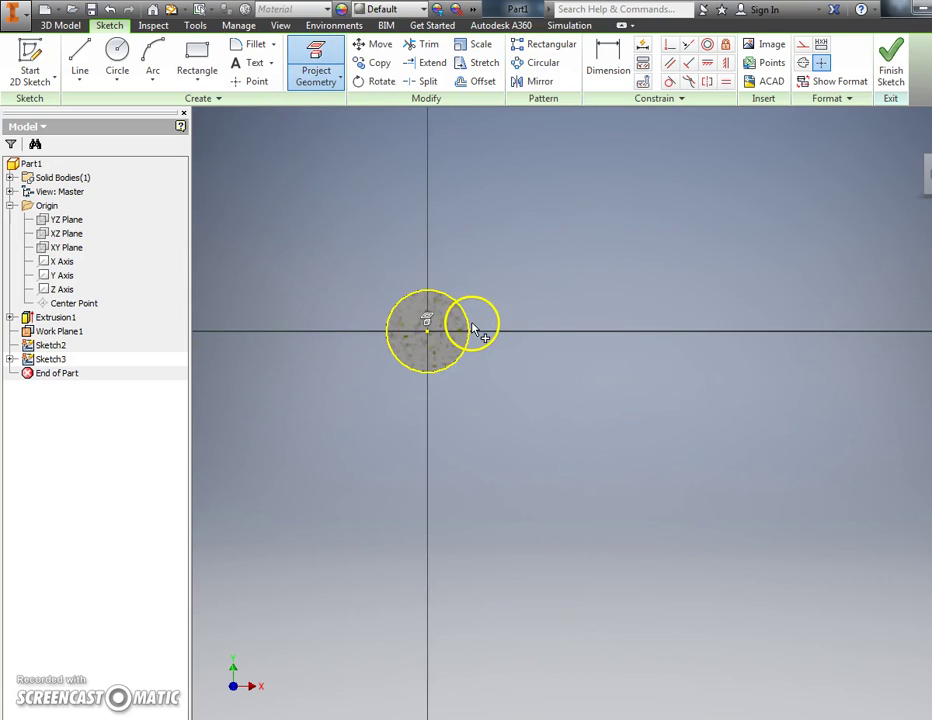
left_click(252, 82)
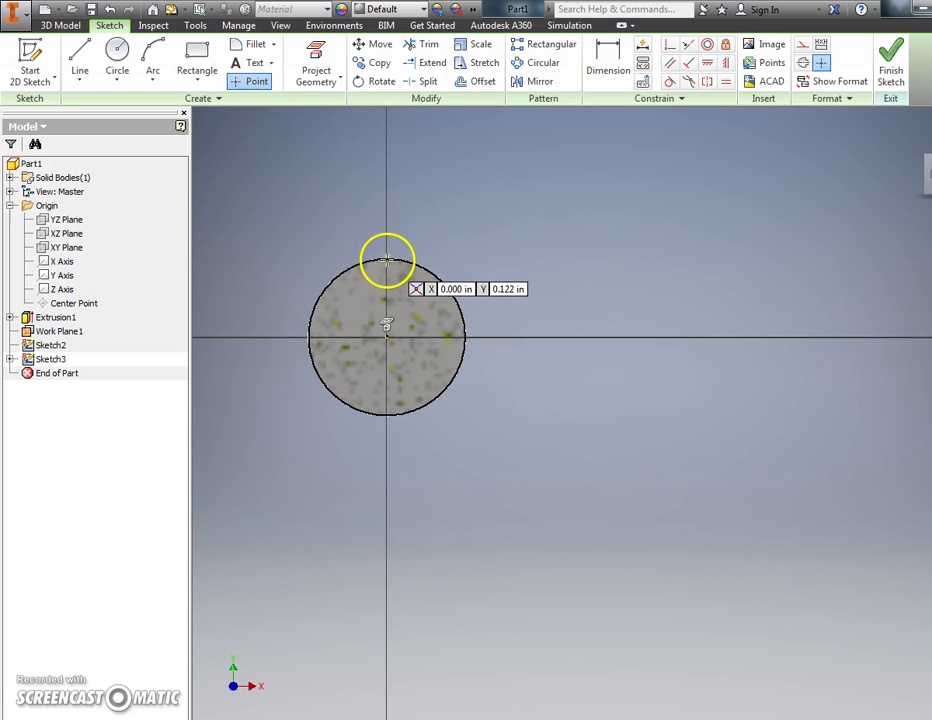
left_click(387, 261)
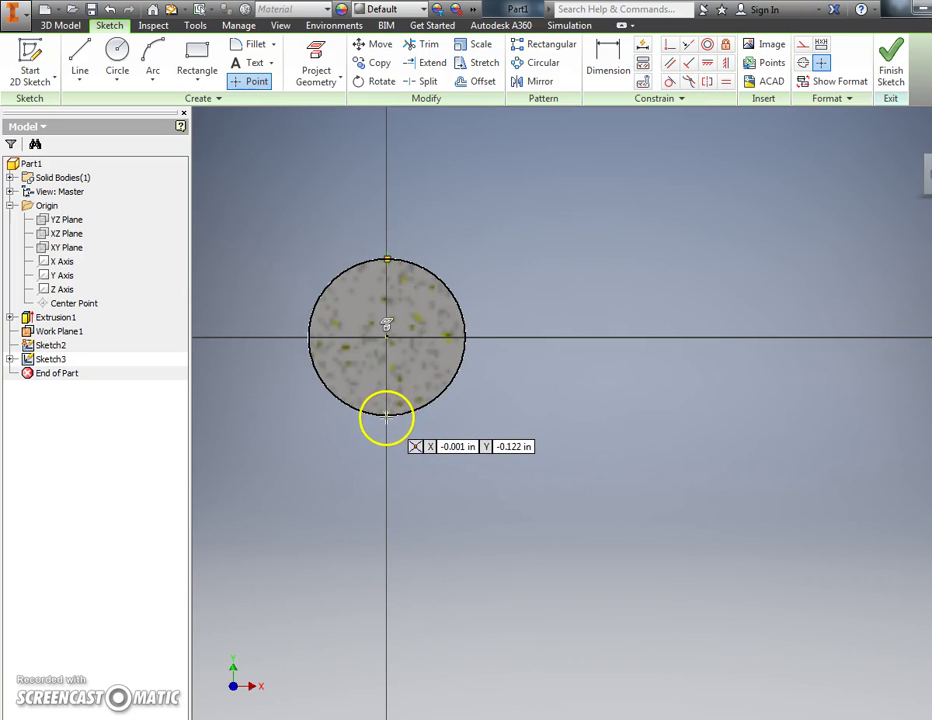
key("Escape")
scroll(395, 360, "up", 5)
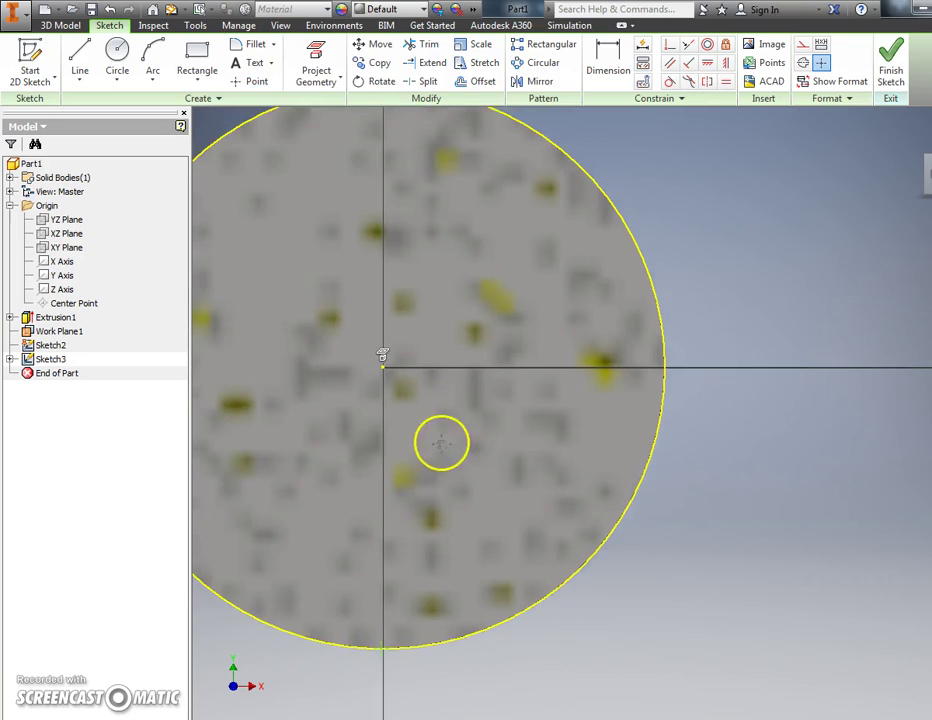
middle_click_drag(441, 443, 503, 567)
scroll(480, 449, "down", 3)
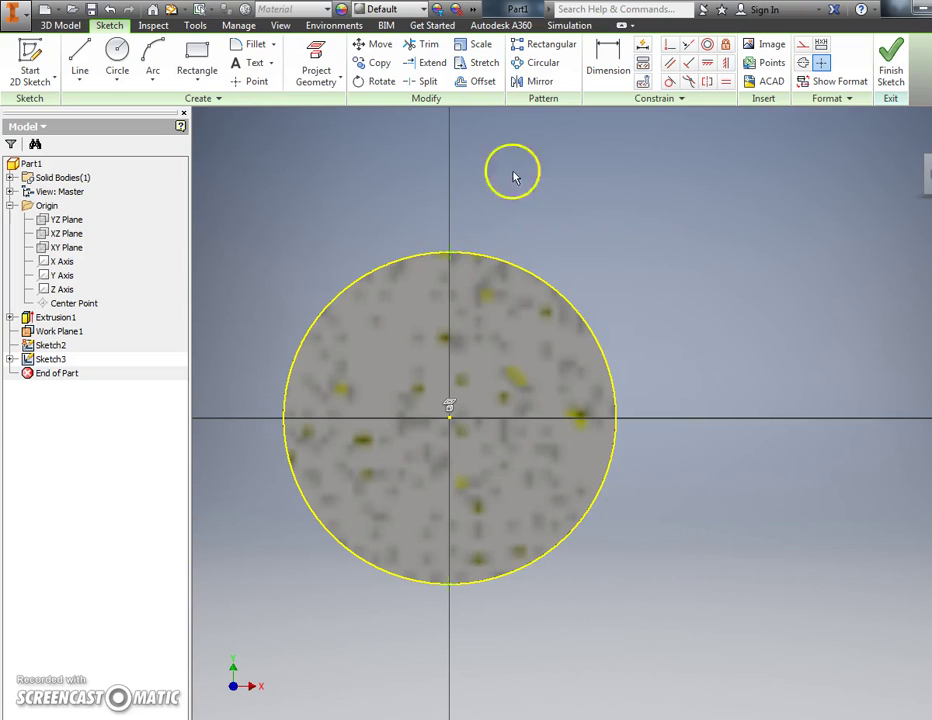
- Vertically align the top point, circle centre and bottom point, then finish the sketch
left_click(726, 62)
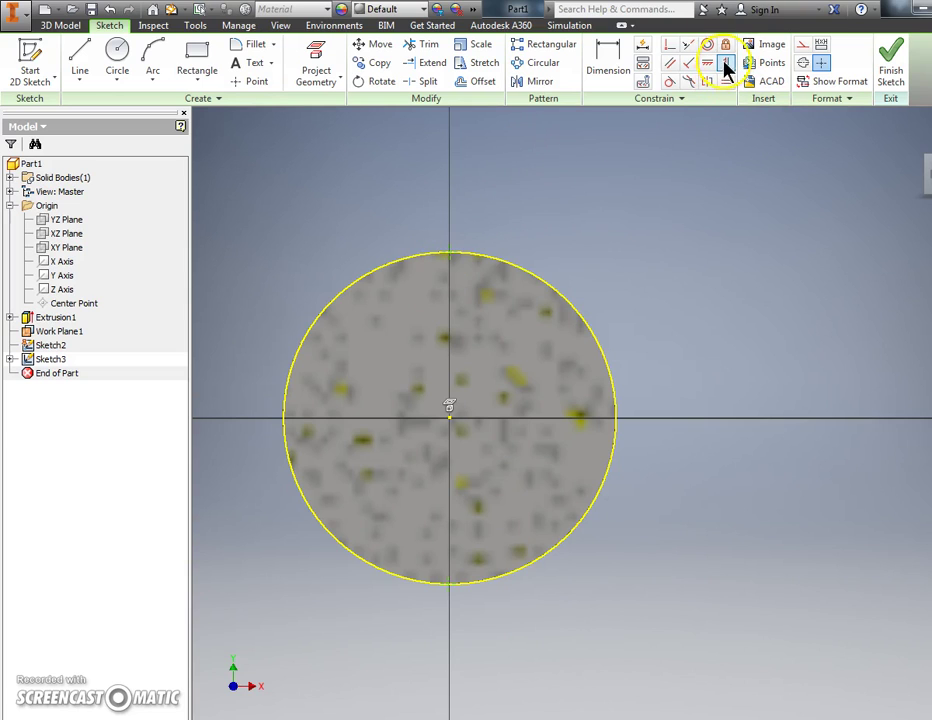
left_click(454, 256)
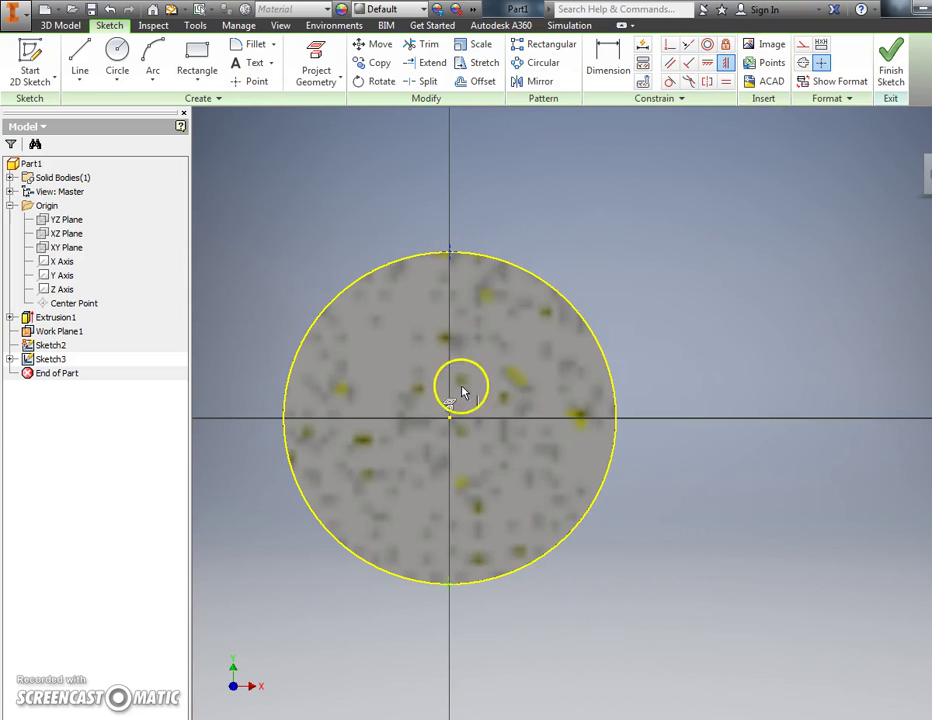
left_click(451, 421)
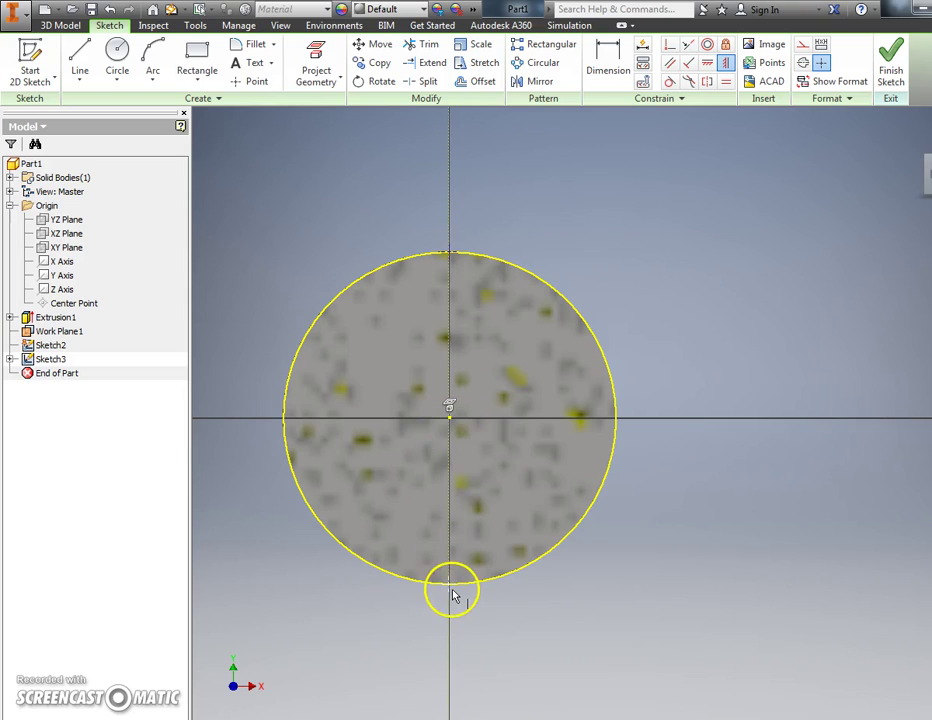
left_click(451, 588)
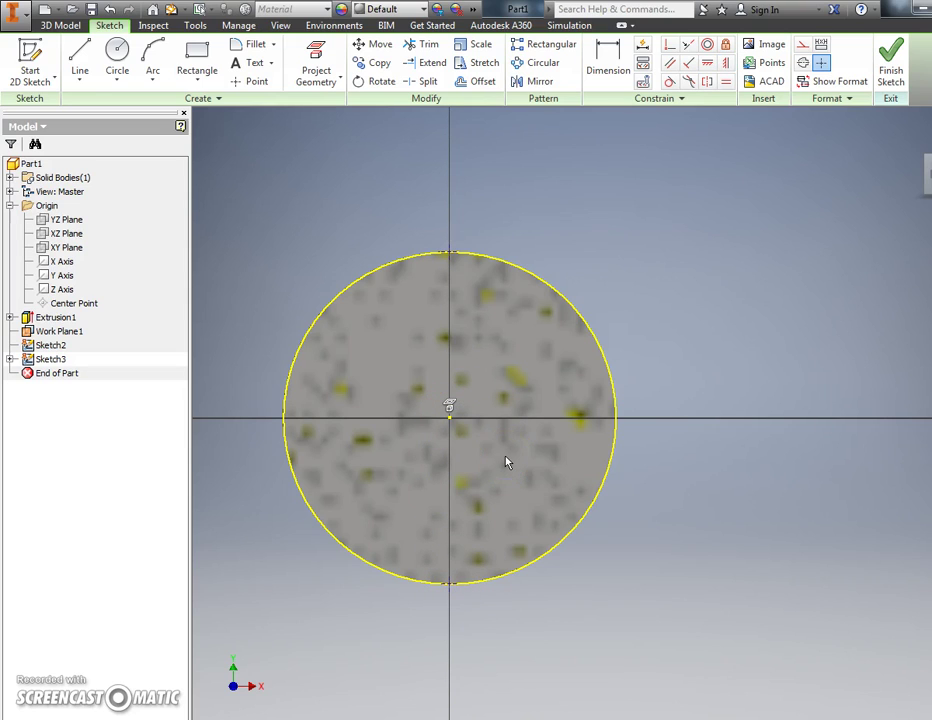
left_click(890, 68)
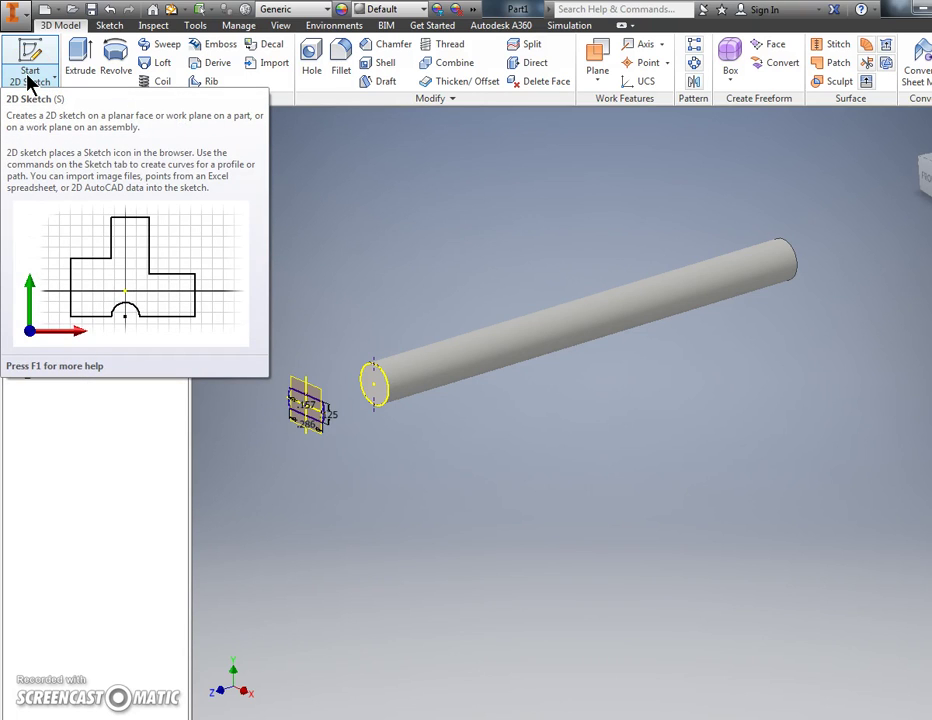
- Create 3D Sketch1: a line from the rectangle's upper-left corner to the circle's top point
left_click(29, 83)
left_click(33, 137)
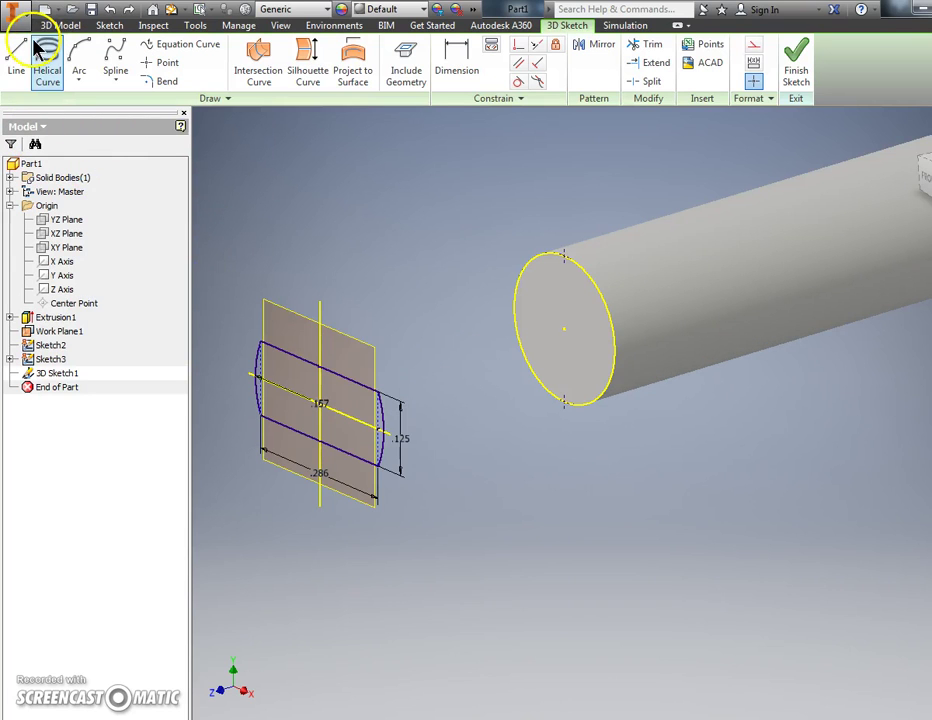
left_click(15, 60)
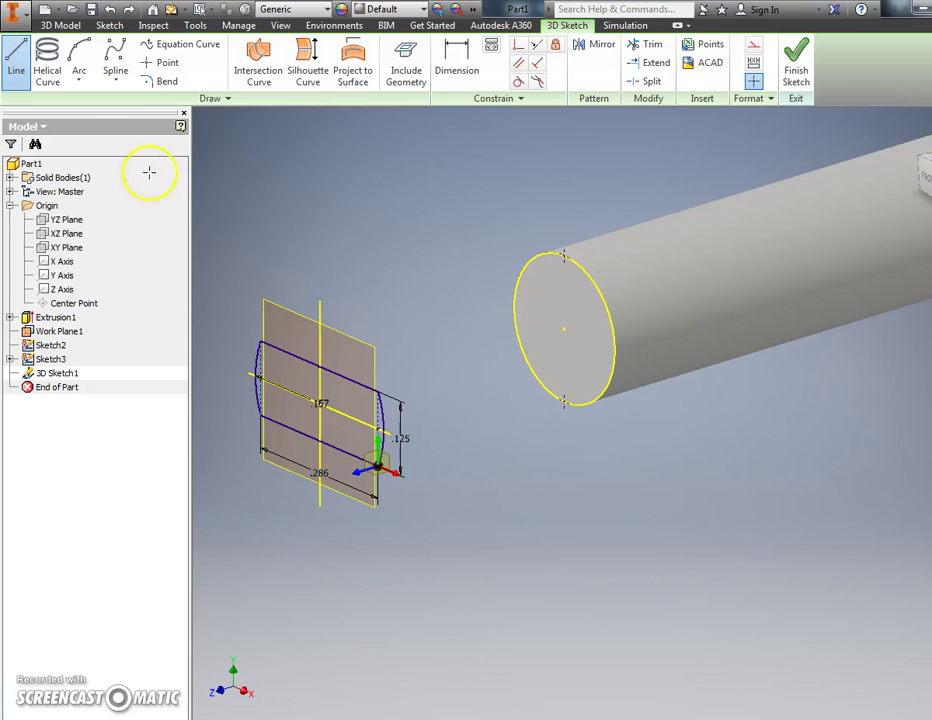
left_click(261, 343)
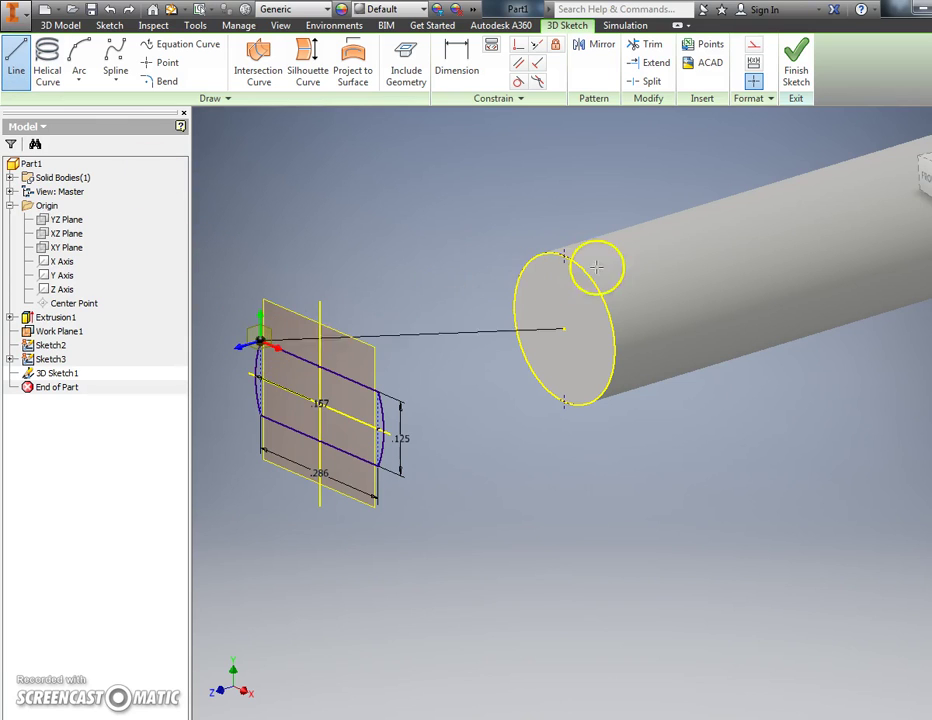
left_click(563, 256)
left_click(797, 58)
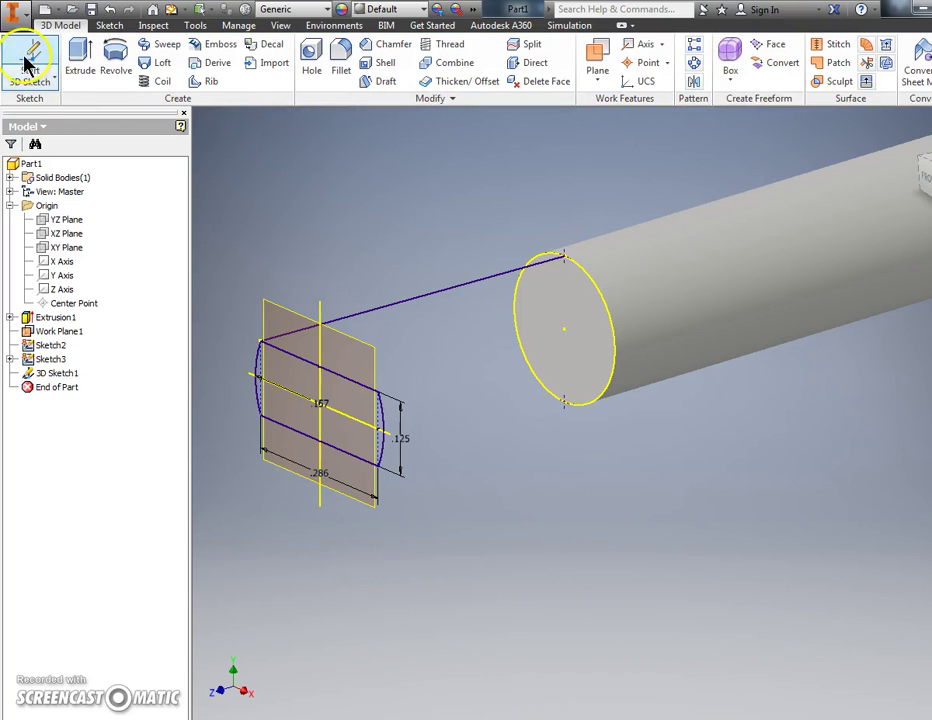
- Create 3D Sketch2 with a line from the profile's right corner to the circle's top point
left_click(27, 57)
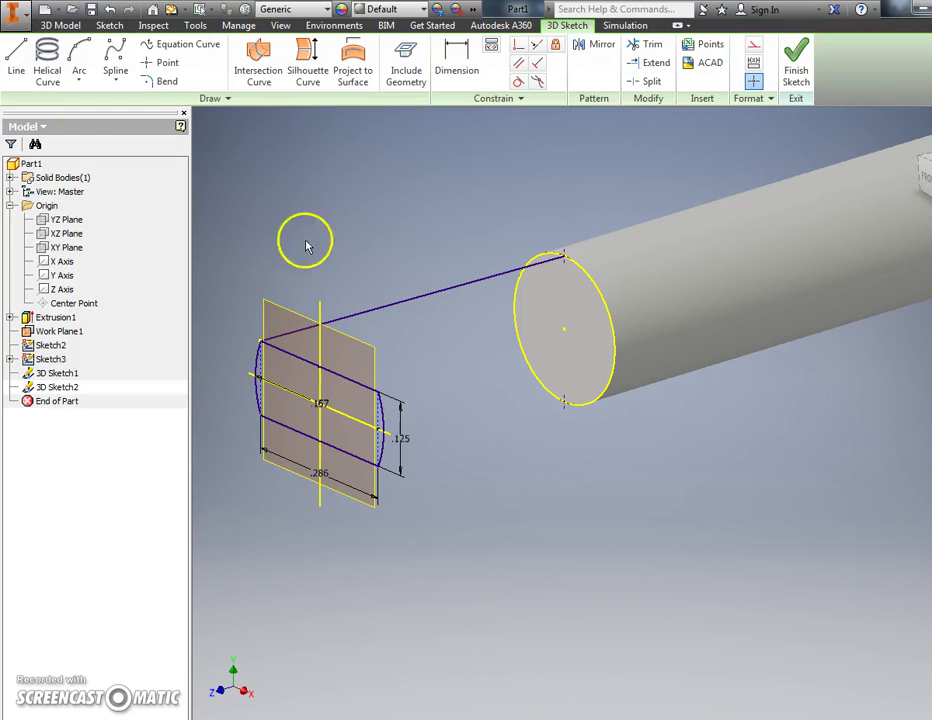
left_click(18, 62)
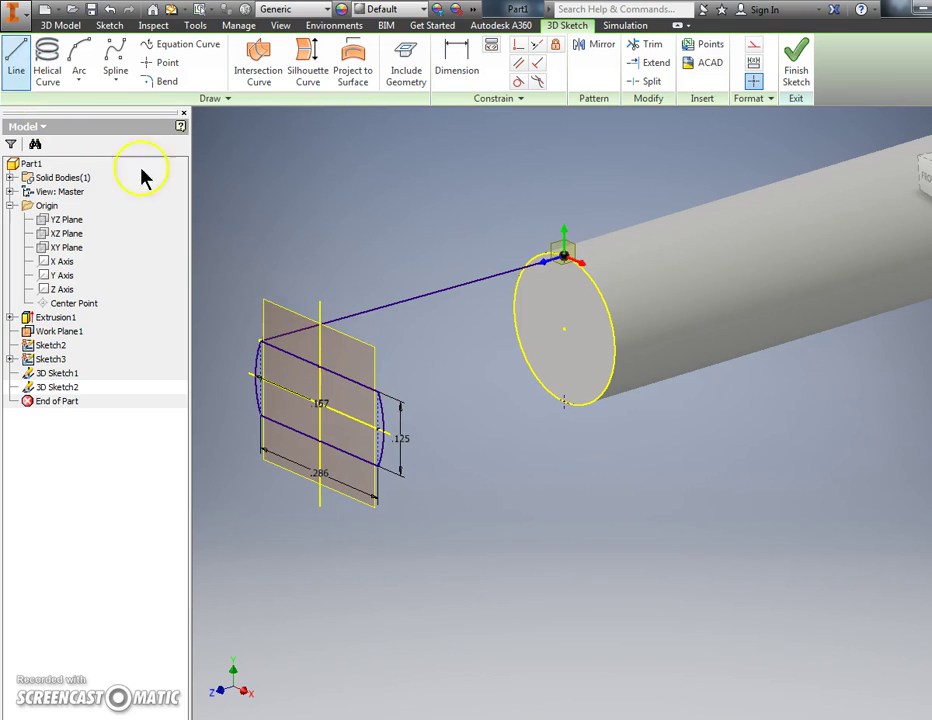
left_click(379, 393)
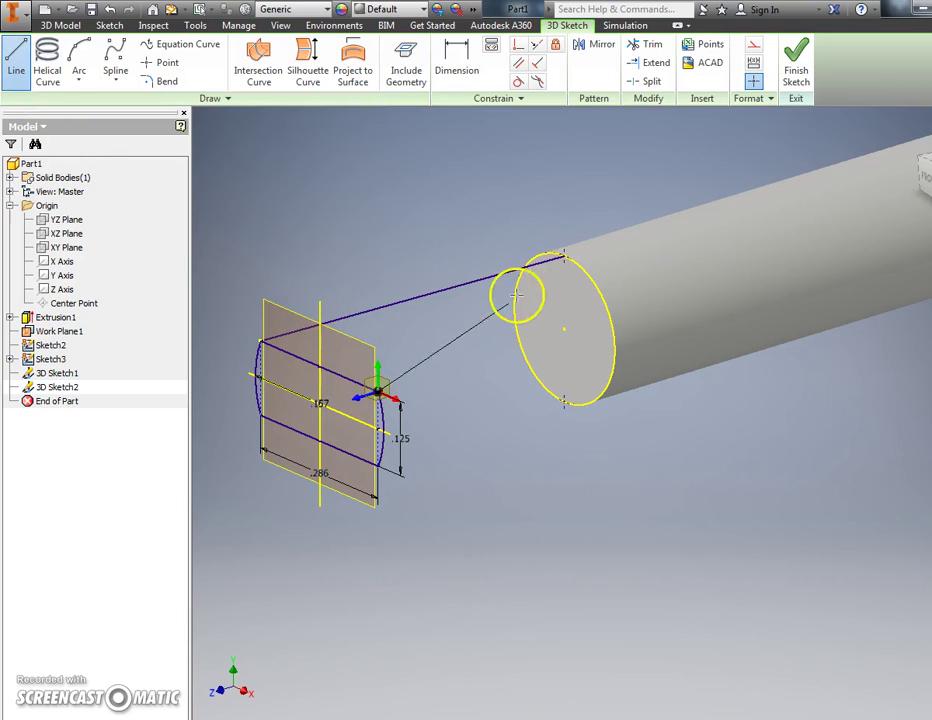
left_click(563, 258)
left_click(800, 70)
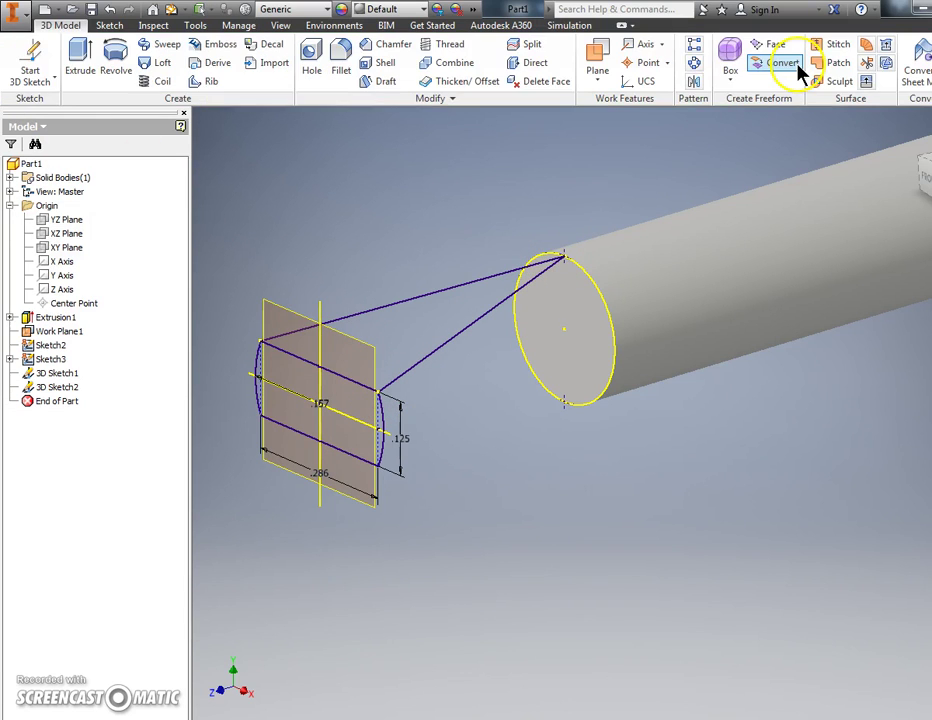
- Create 3D Sketch3 with a line from the profile's left edge to the circle's bottom point
left_click(30, 55)
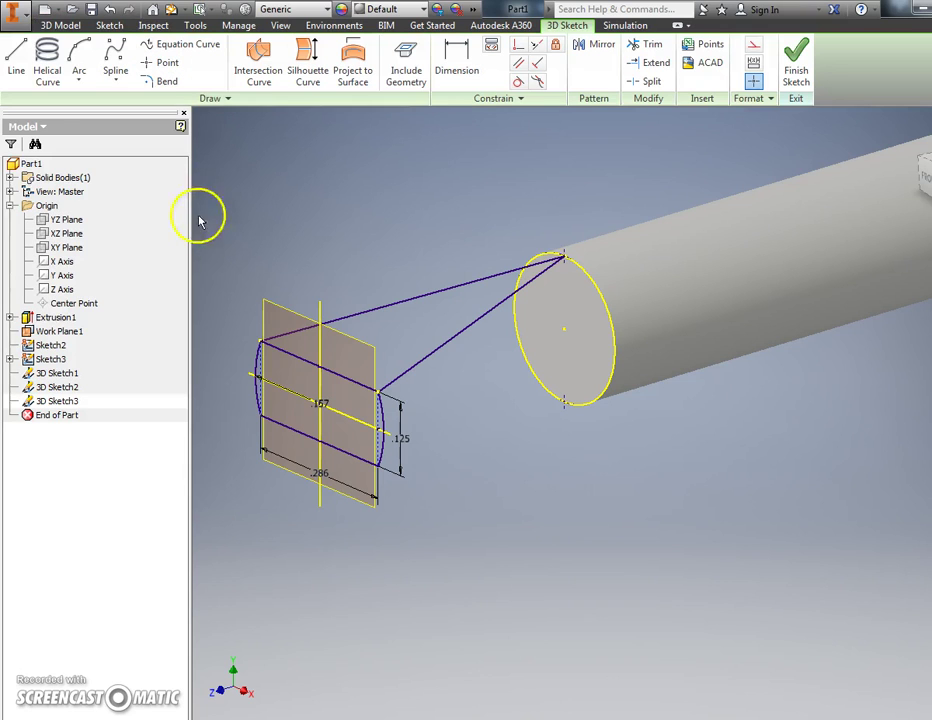
left_click(12, 57)
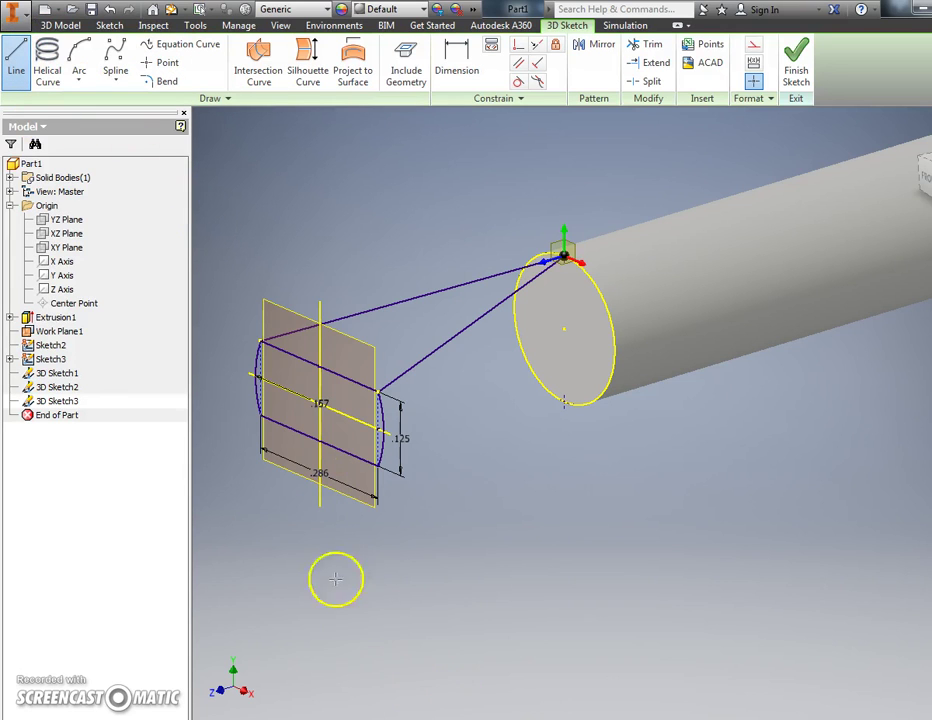
left_click(260, 418)
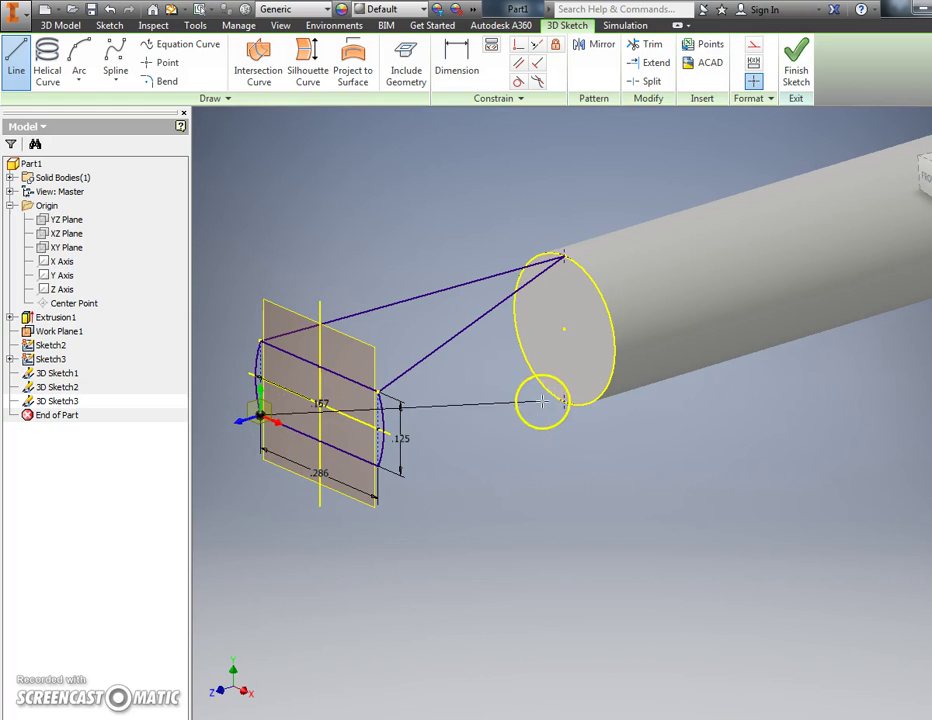
left_click(563, 402)
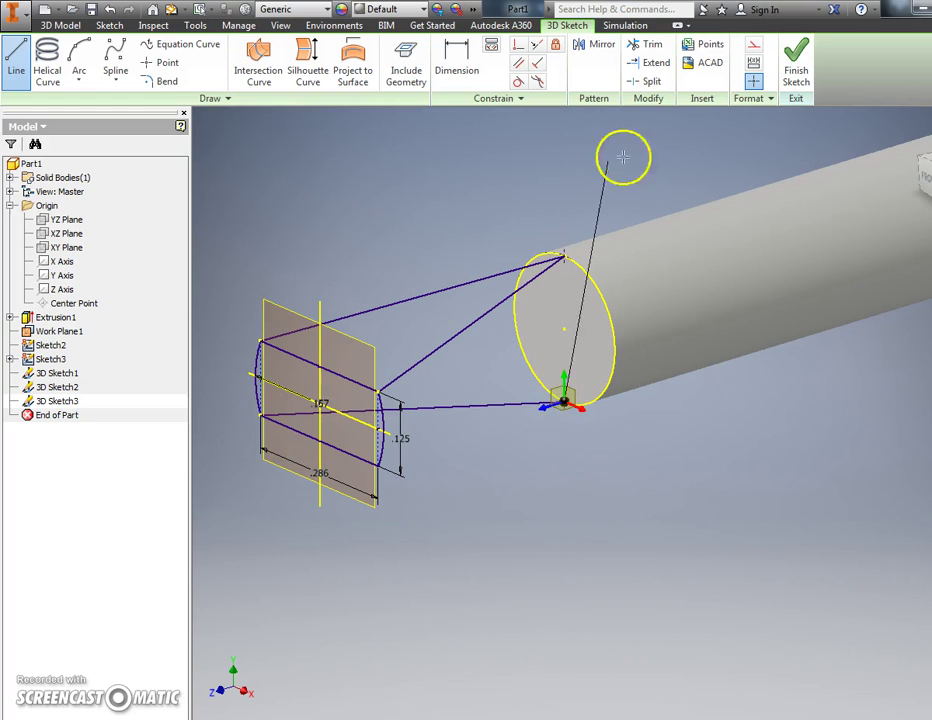
left_click(788, 58)
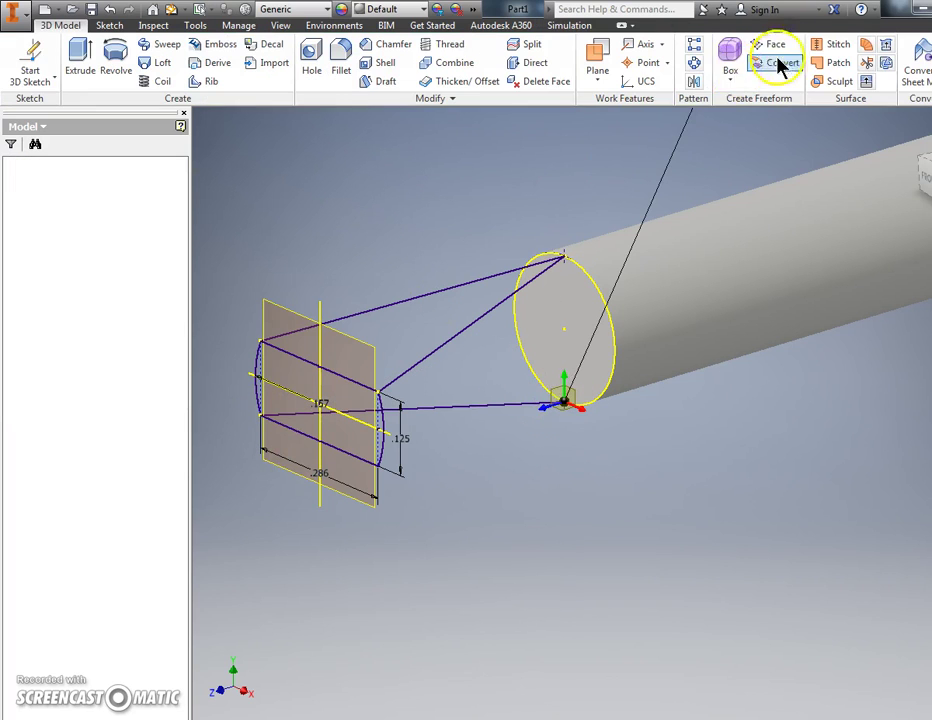
- Create 3D Sketch4 with a line from the profile's lower-right corner to the circle's bottom point
left_click(30, 55)
left_click(17, 60)
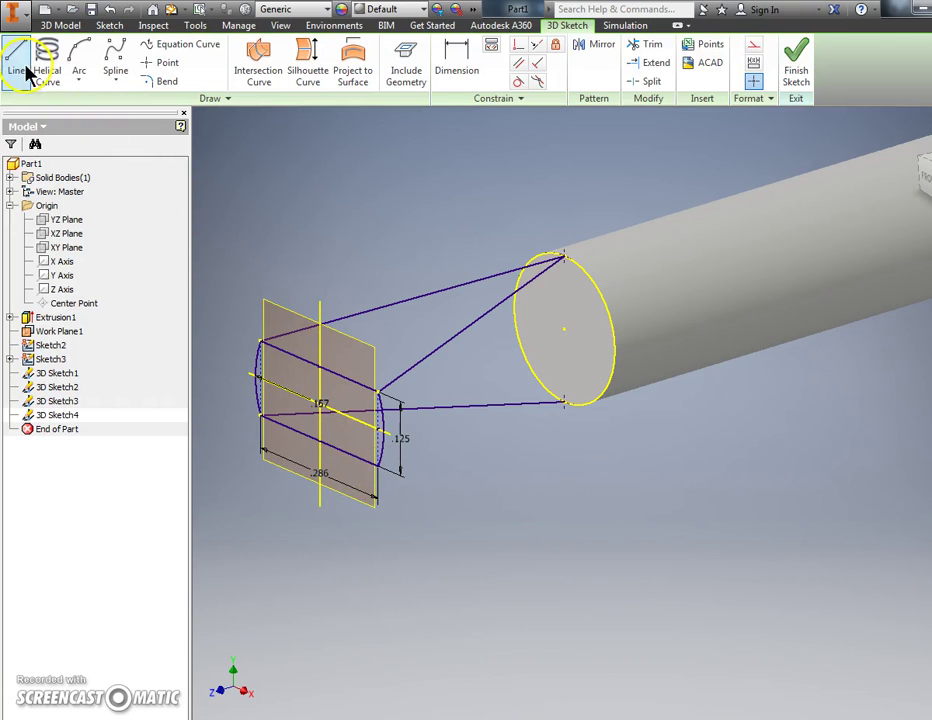
left_click(382, 470)
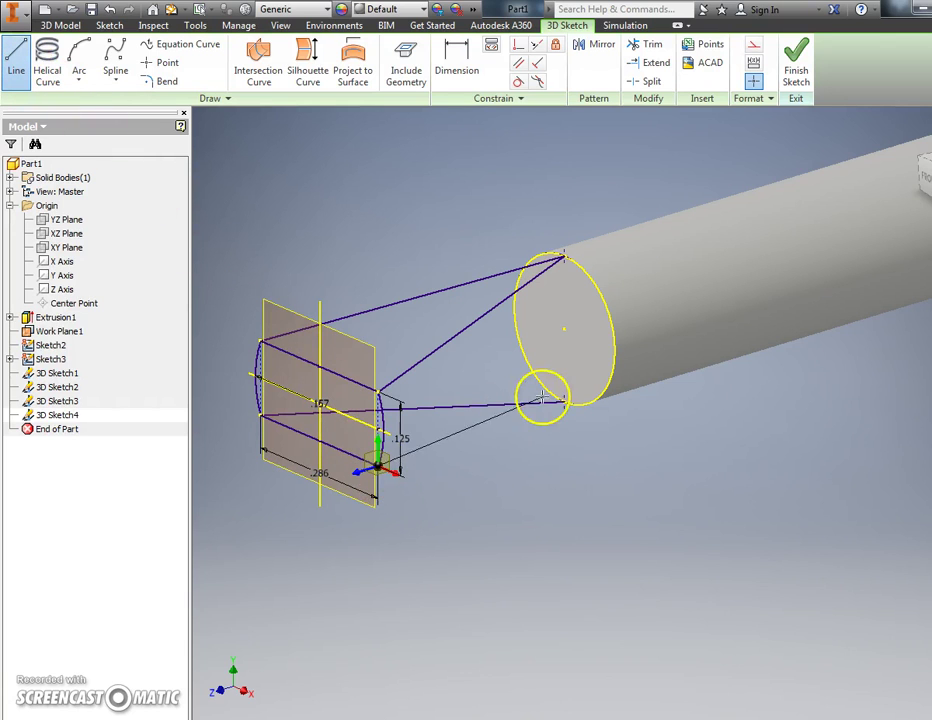
left_click(564, 402)
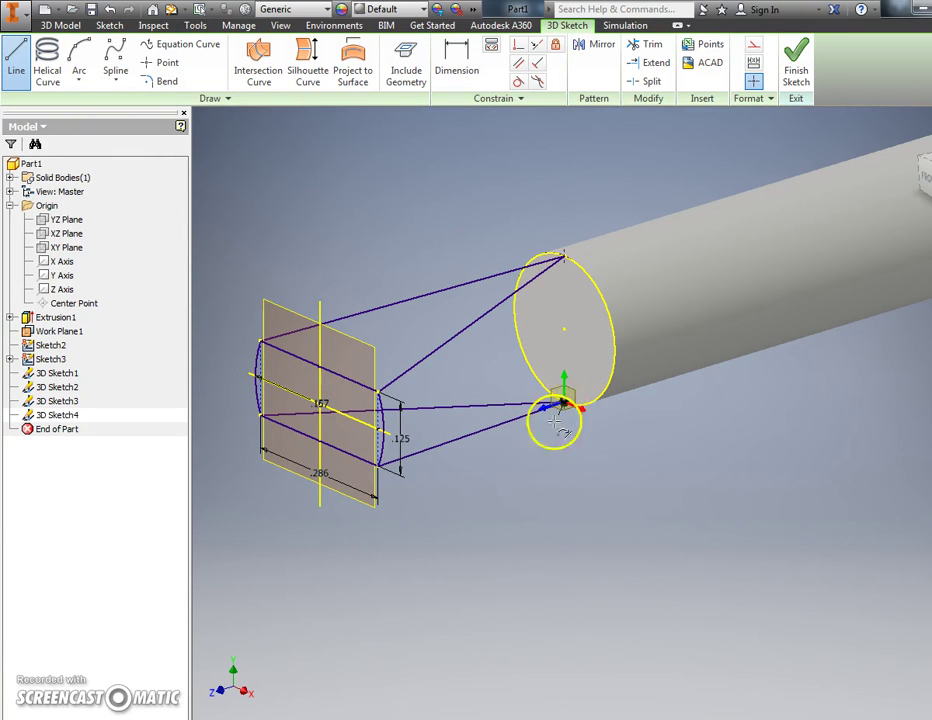
left_click(807, 56)
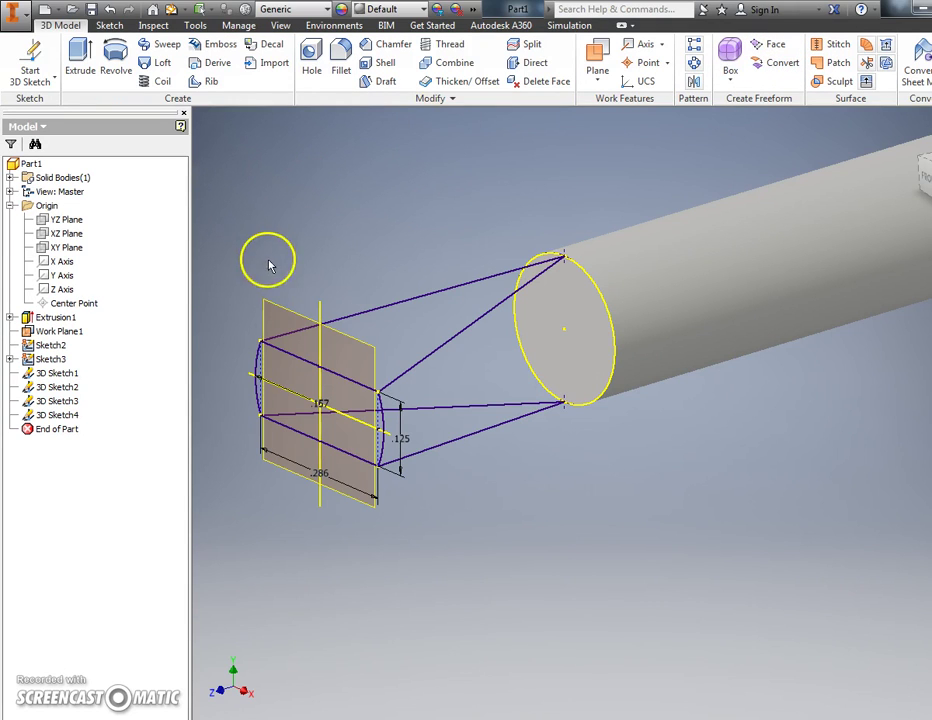
- Loft the shaft-end circle to the blade profile, using 3D Sketch1 through 3D Sketch4 as rails
left_click(161, 70)
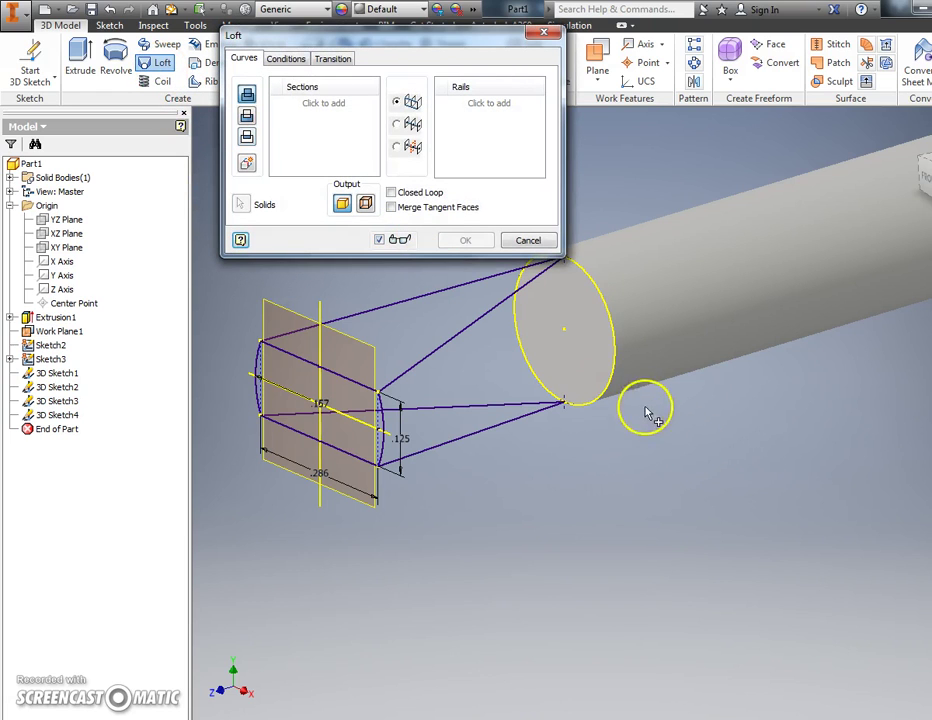
left_click(605, 392)
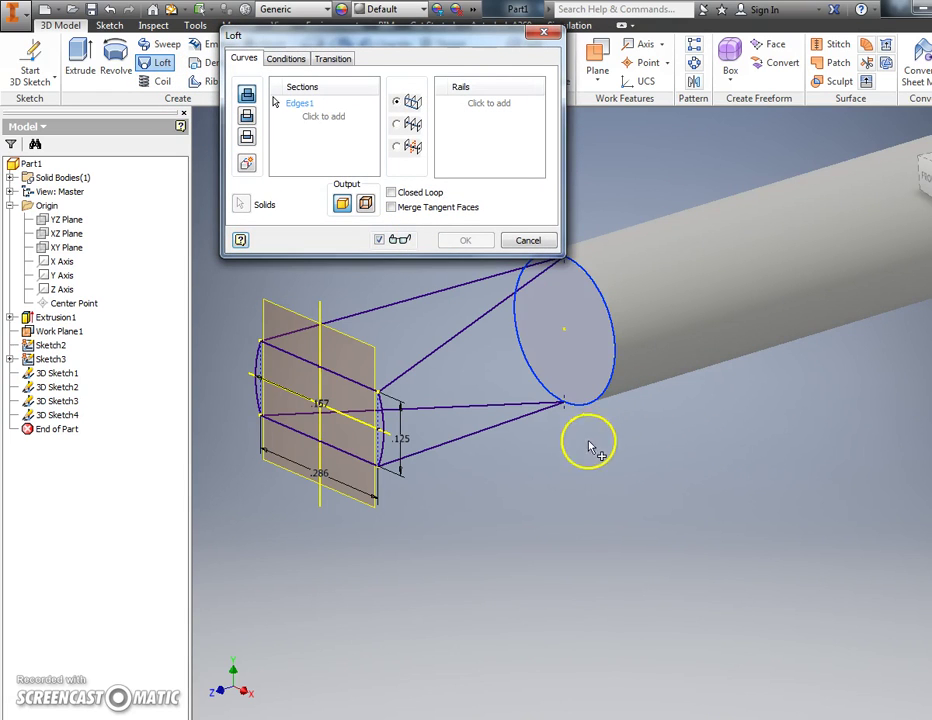
left_click(354, 450)
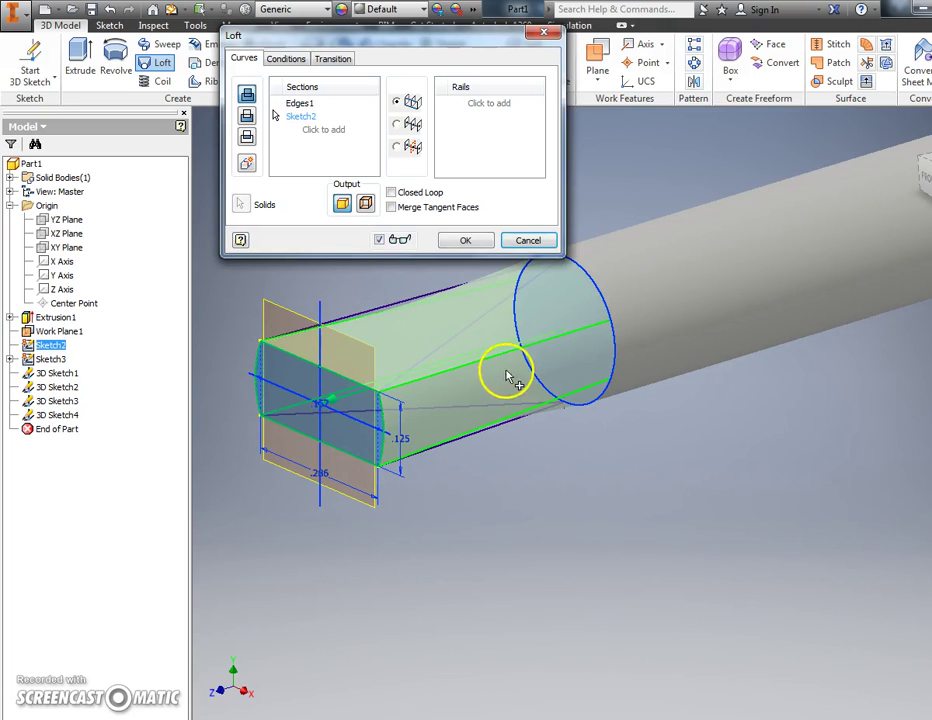
left_click(492, 110)
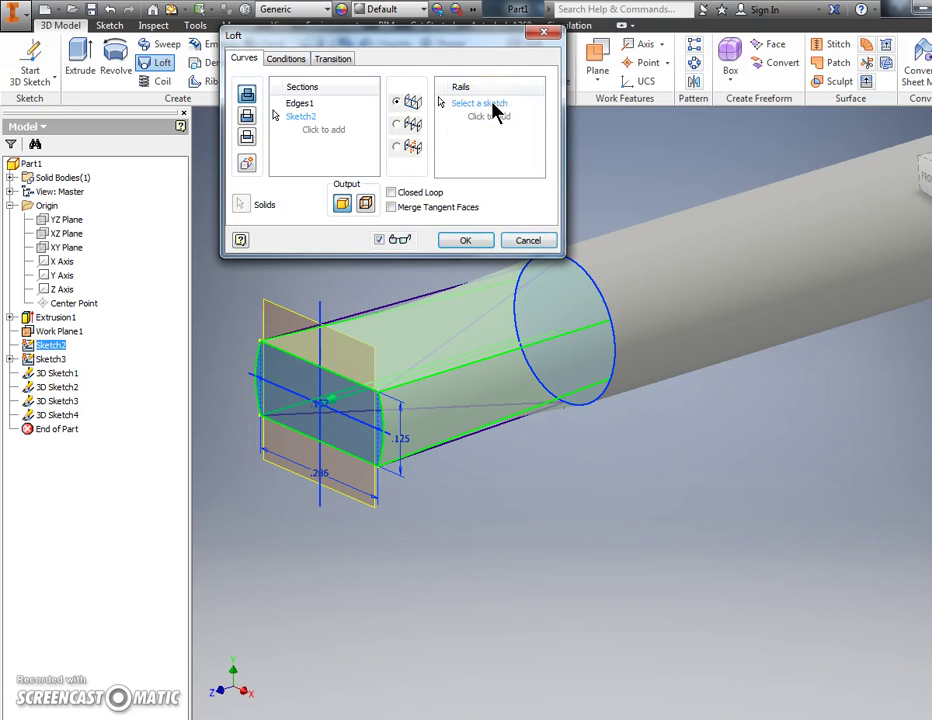
left_click(64, 375)
left_click(62, 388)
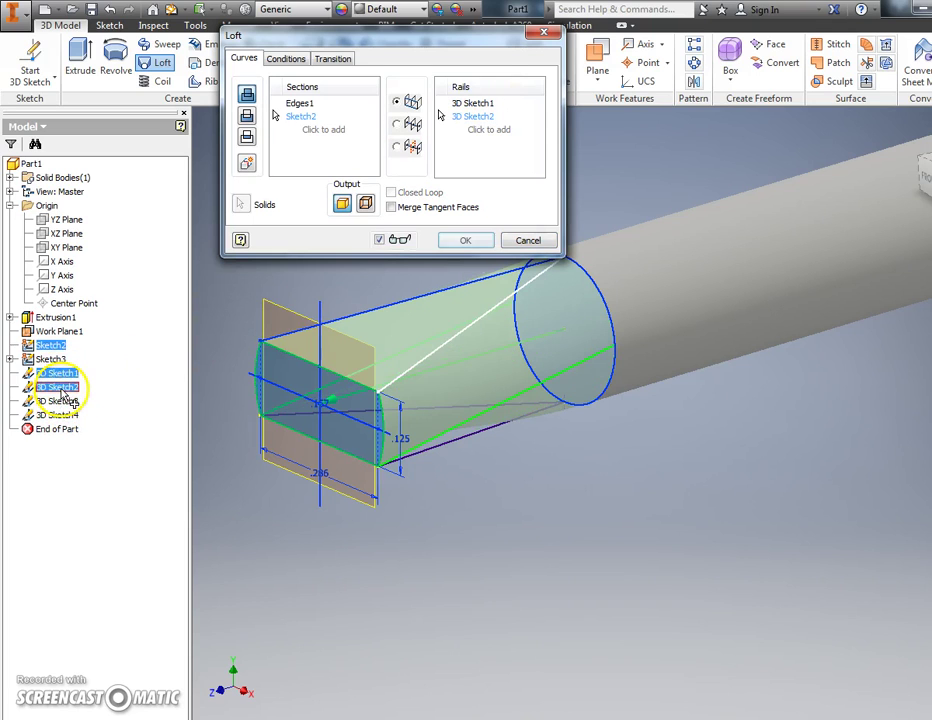
left_click(58, 401)
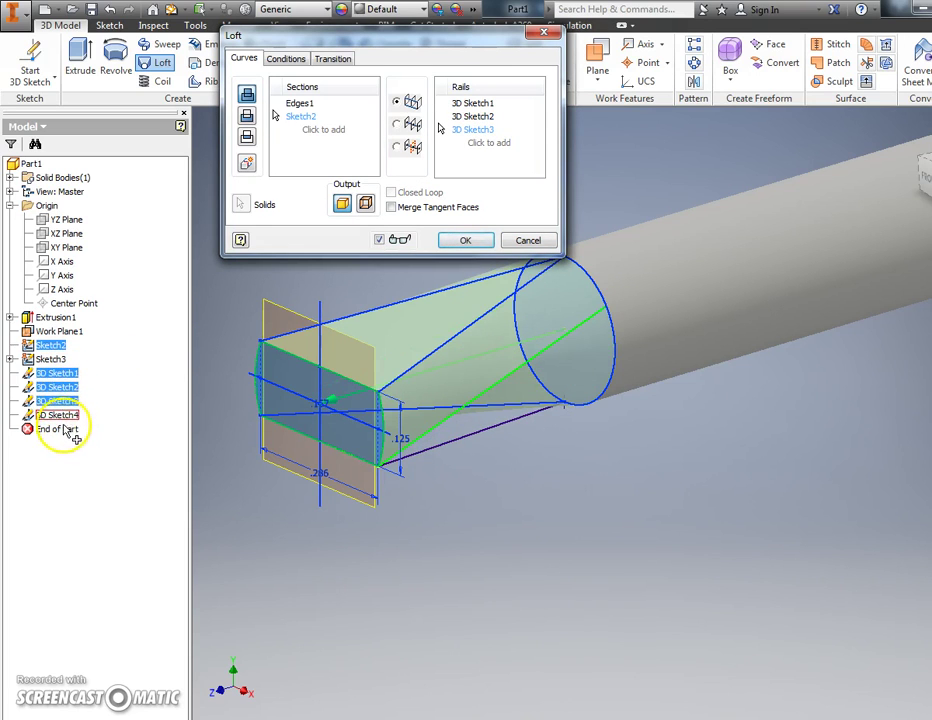
left_click(64, 416)
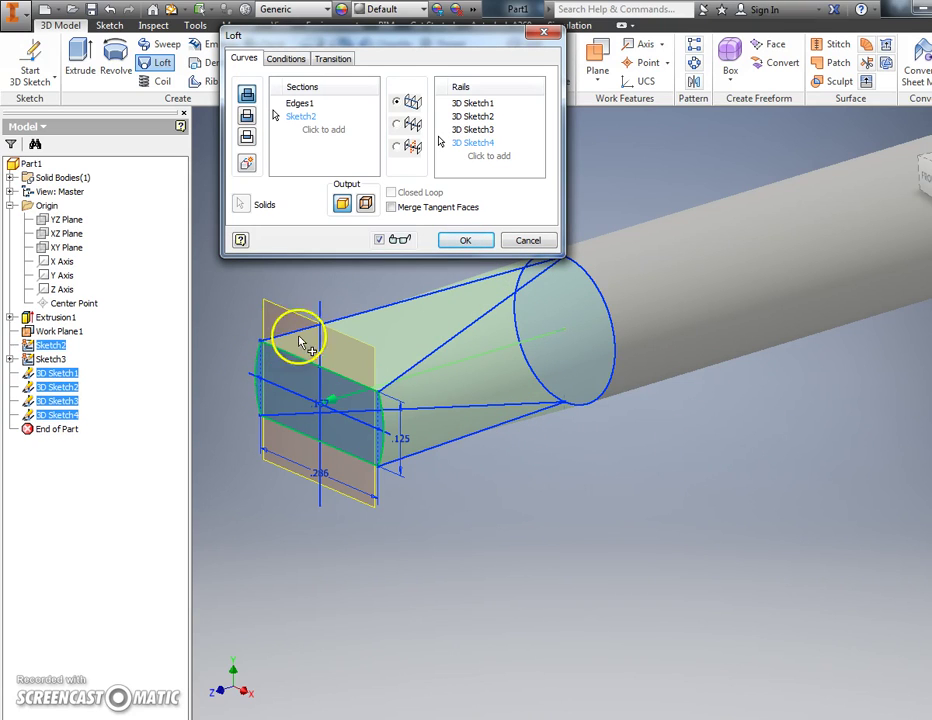
left_click(466, 245)
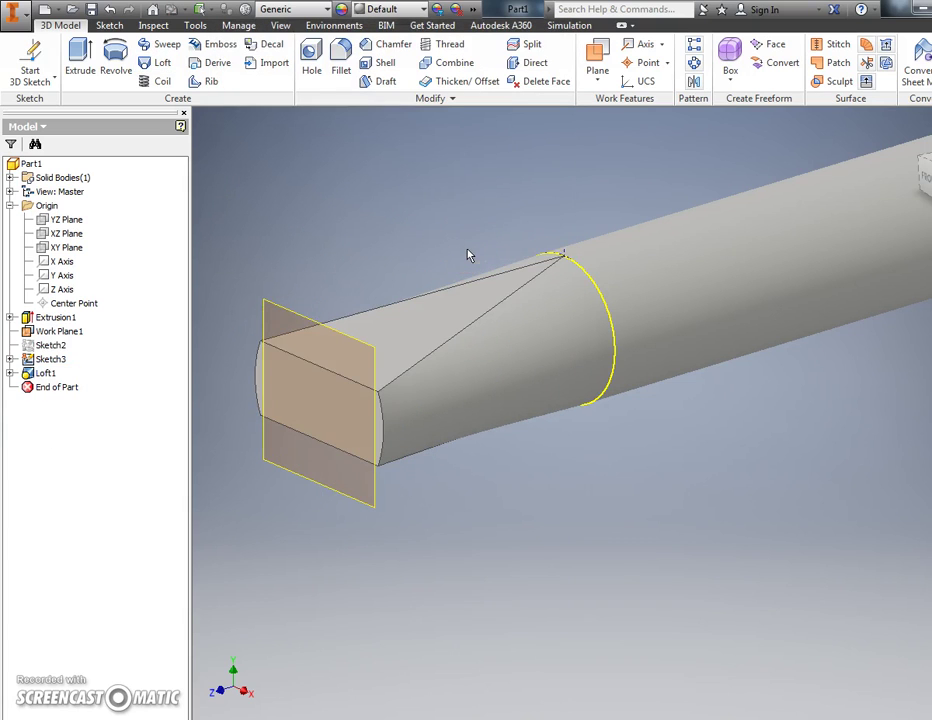
scroll(468, 254, "down", 5)
middle_click_drag(363, 335, 385, 308)
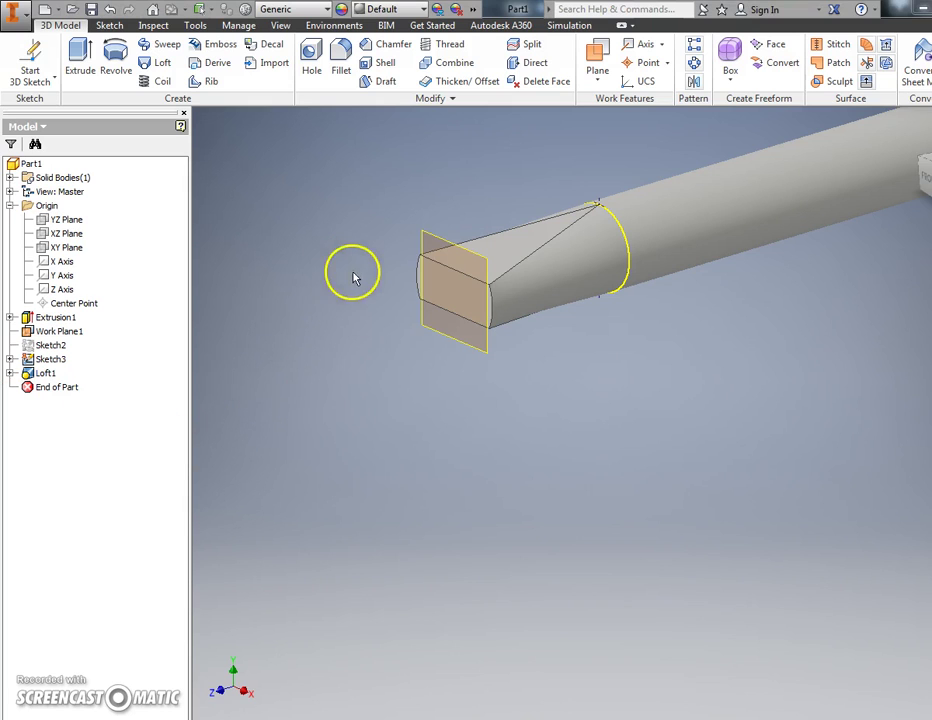
- Create Work Plane2 offset from the blade's square end face and select it for sketching
middle_click_drag(354, 275, 377, 337)
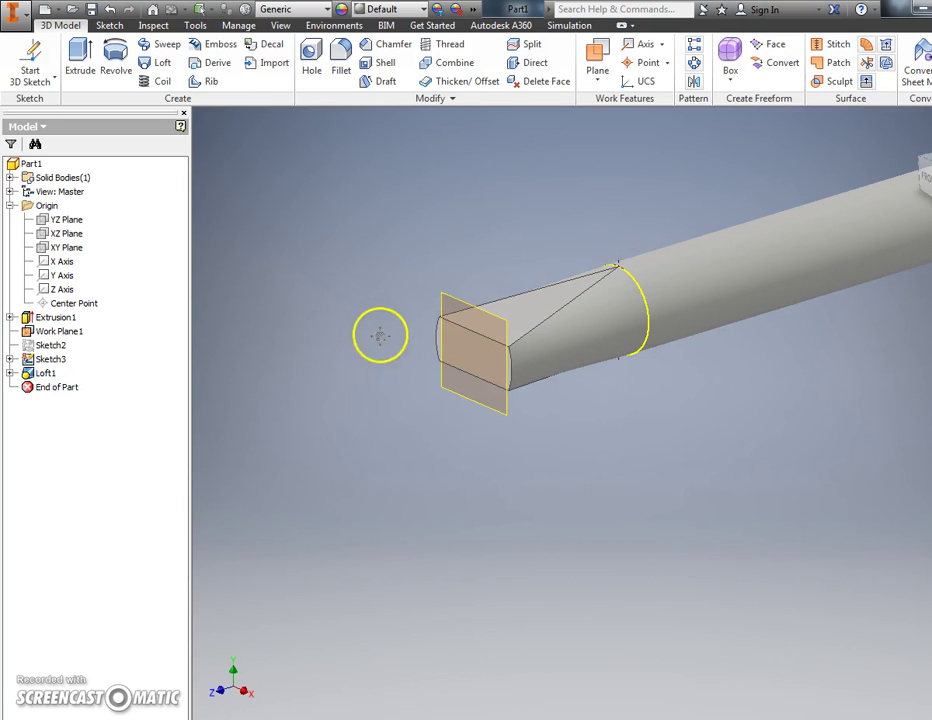
left_click(599, 84)
left_click(547, 139)
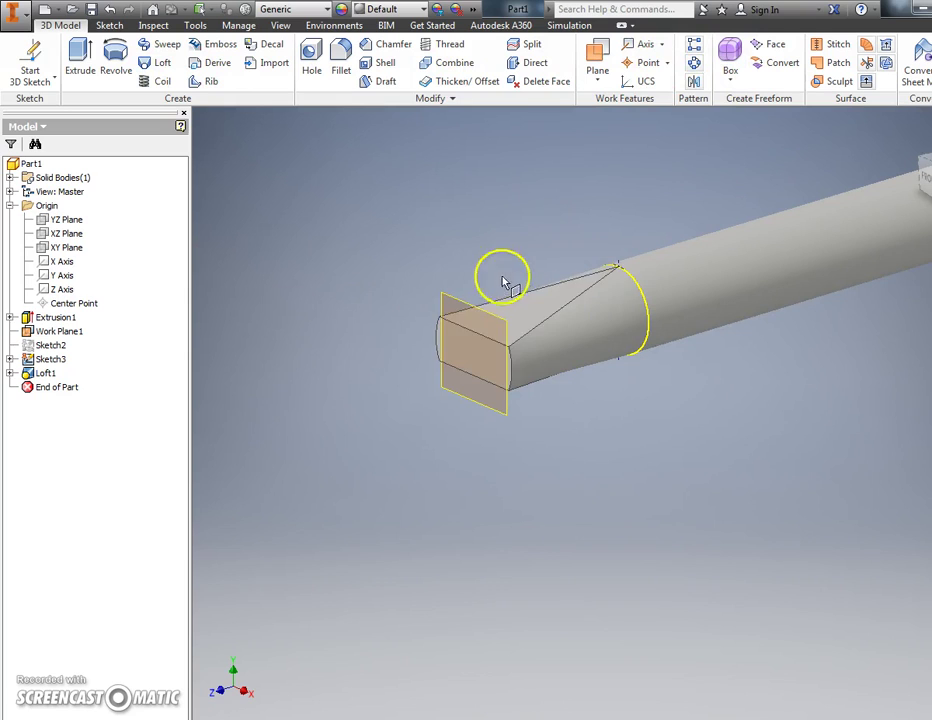
left_click(478, 344)
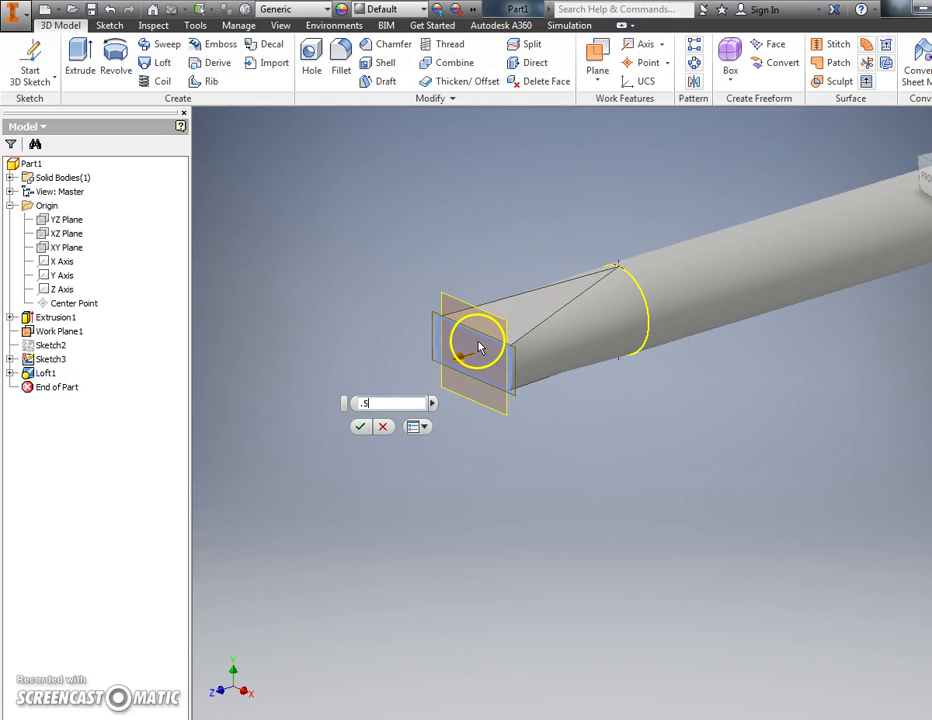
key("Return")
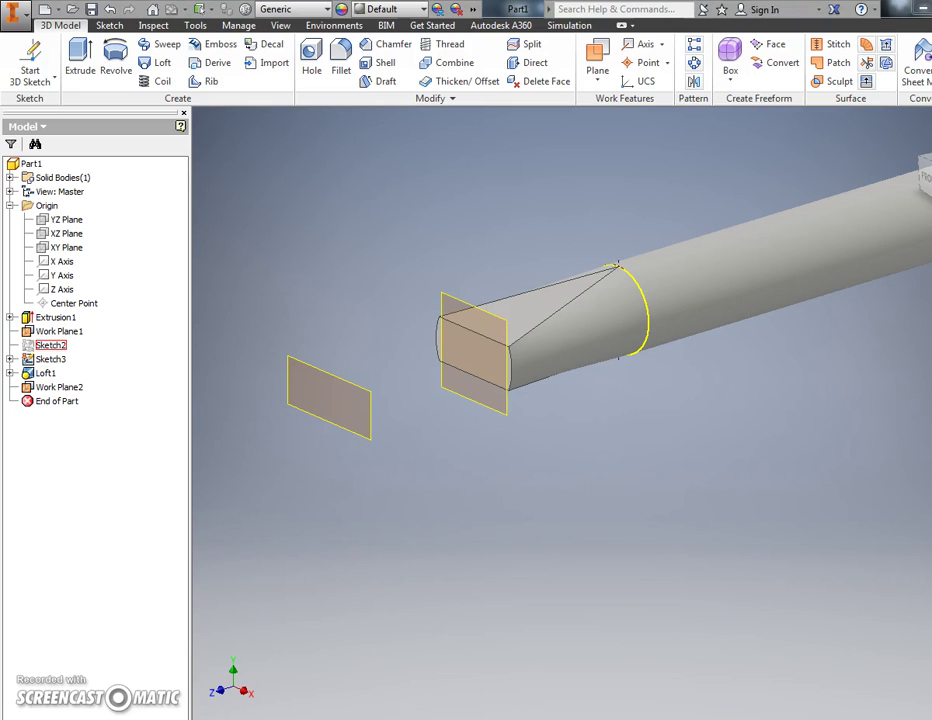
left_click(345, 422)
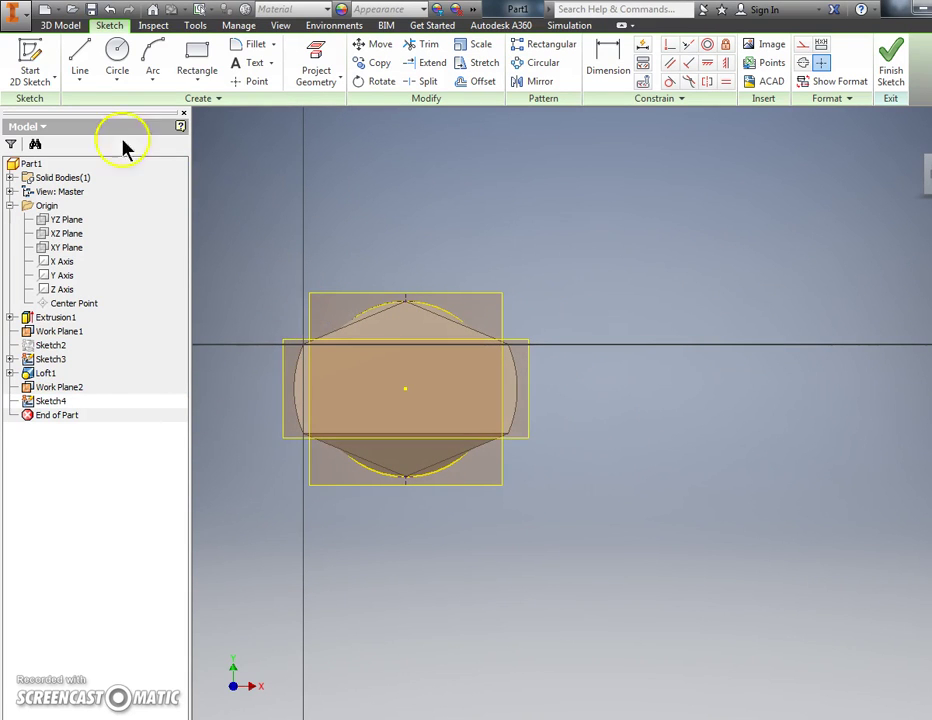
- Project the X and Y axes into Sketch4 as references
left_click(316, 58)
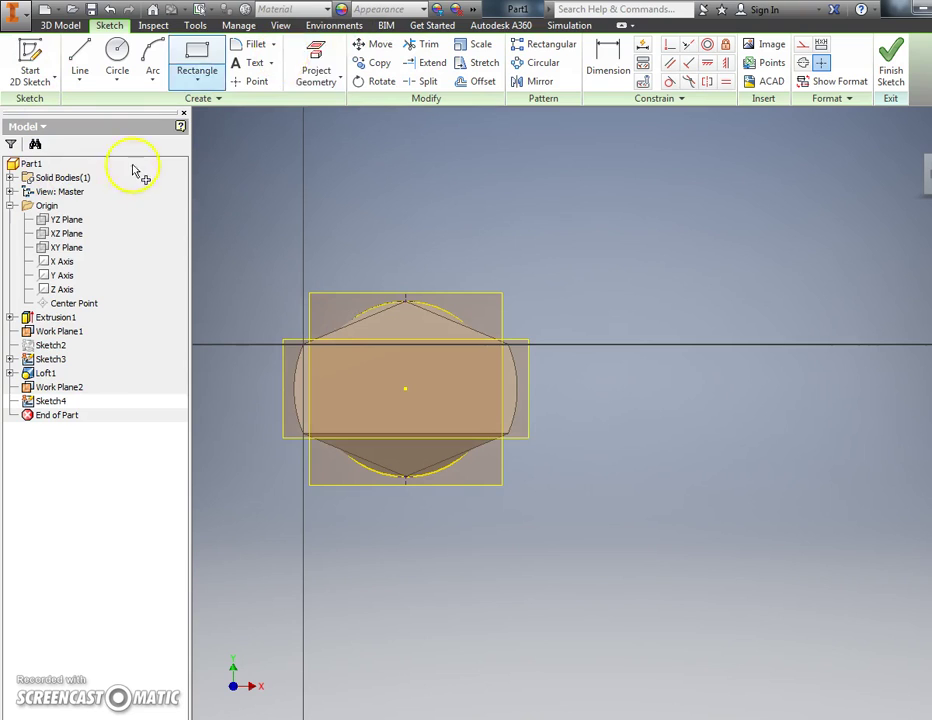
left_click(60, 275)
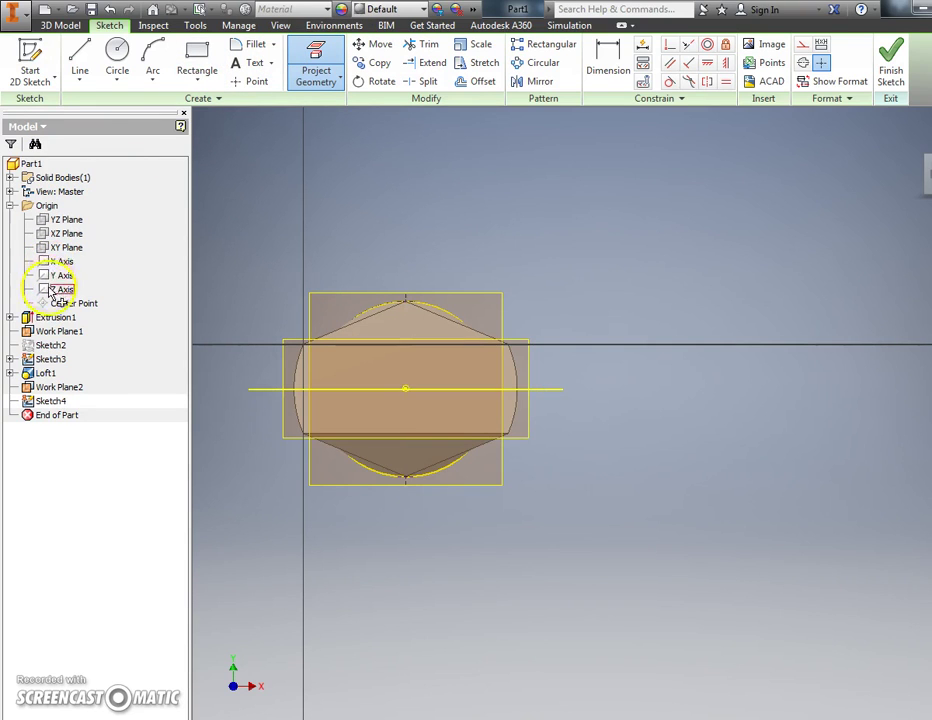
left_click(56, 264)
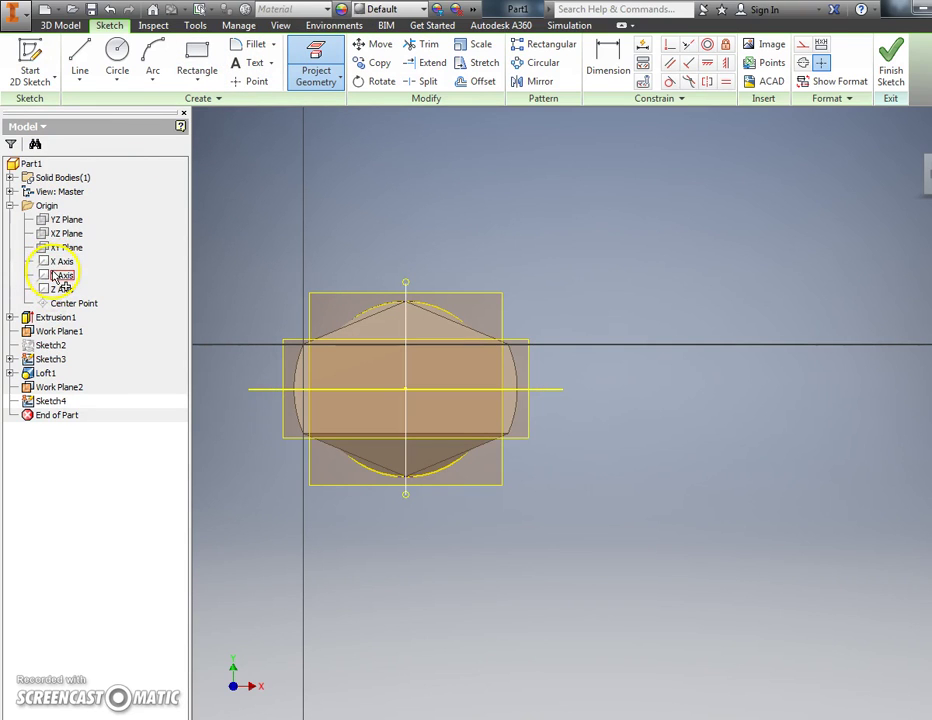
left_click(60, 276)
key("Escape")
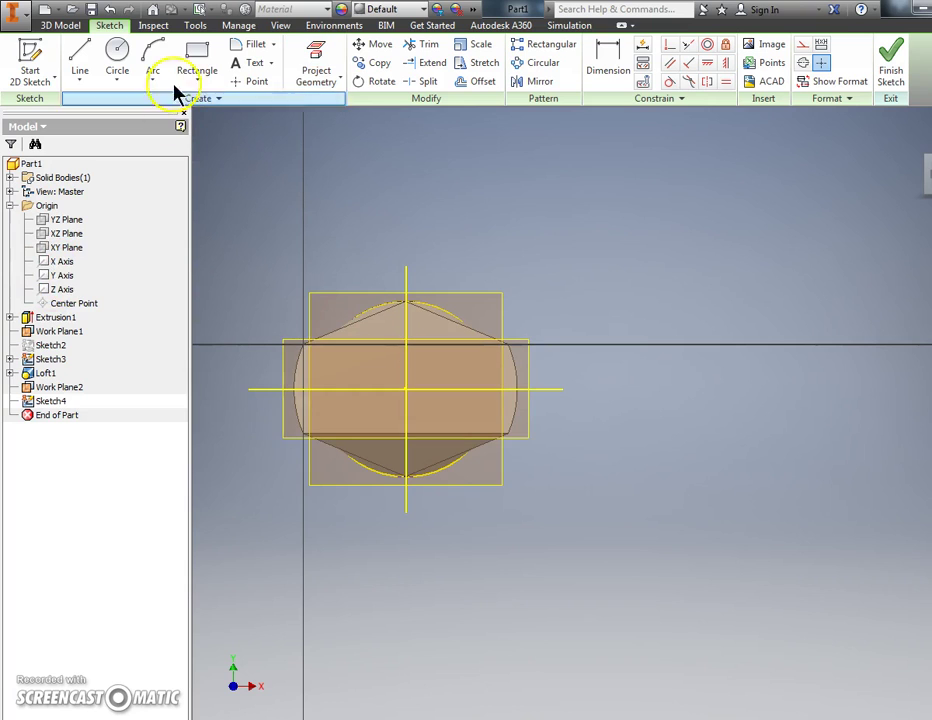
- Draw a rectangle and dimension it .250 wide by .016 high
left_click(198, 70)
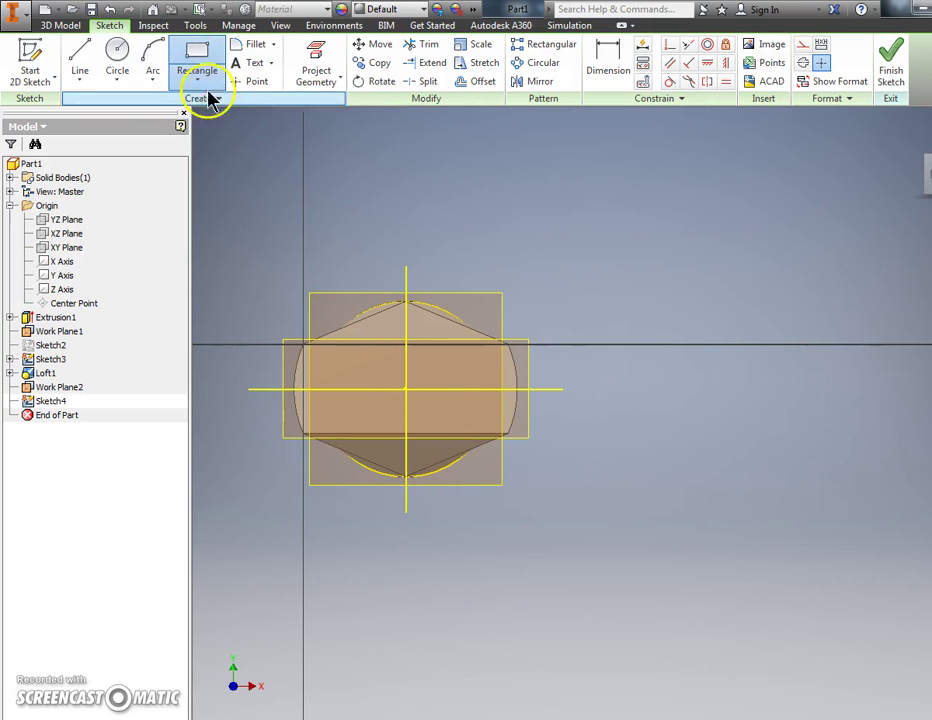
left_click(349, 371)
left_click(465, 404)
key("Escape")
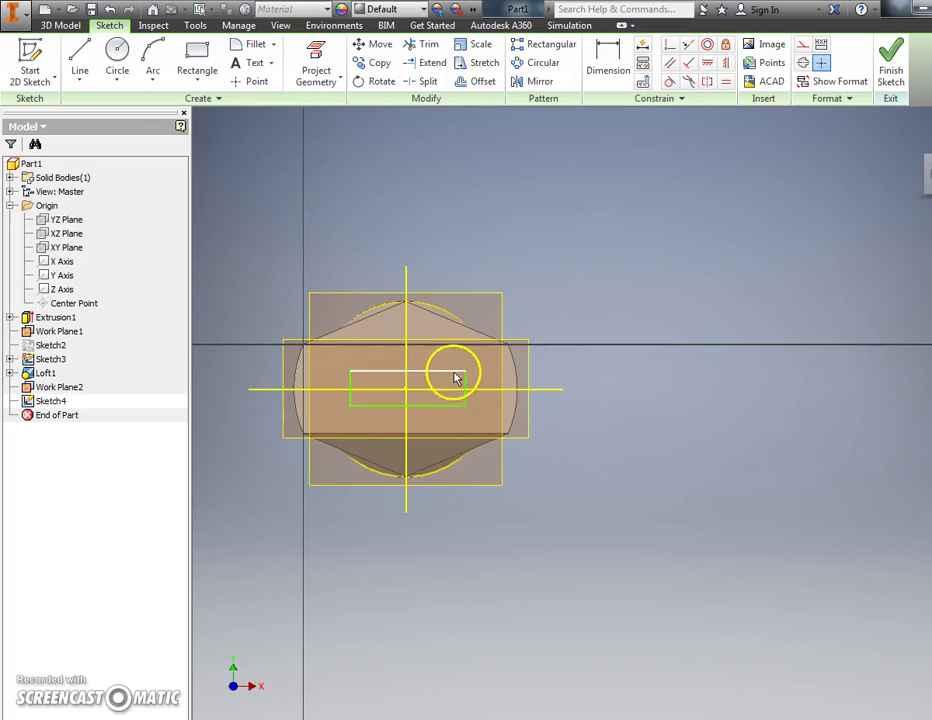
left_click(608, 62)
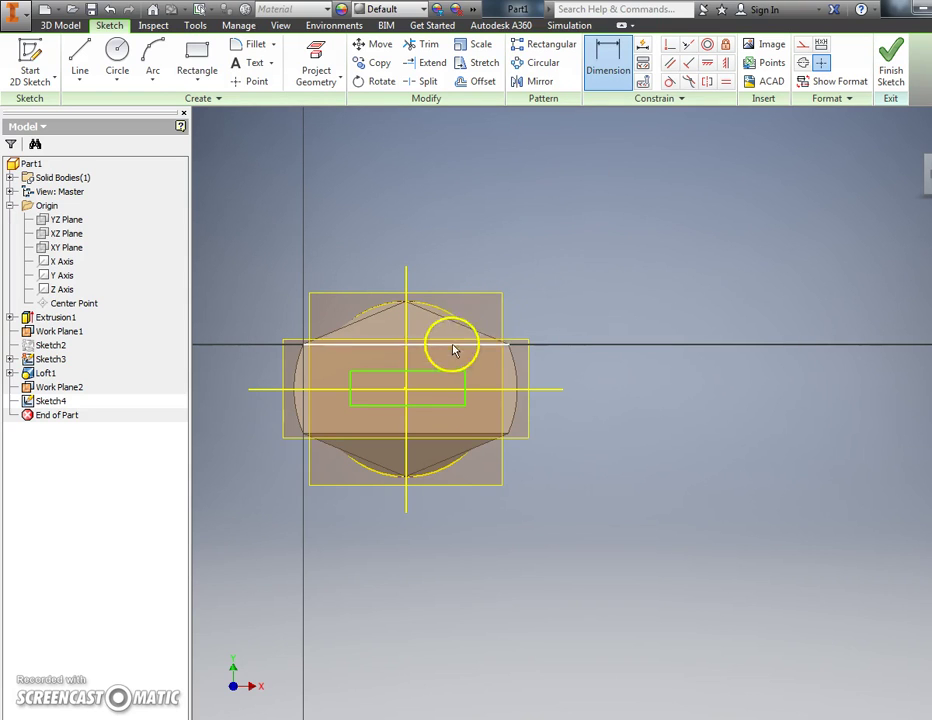
left_click(441, 375)
left_click(440, 273)
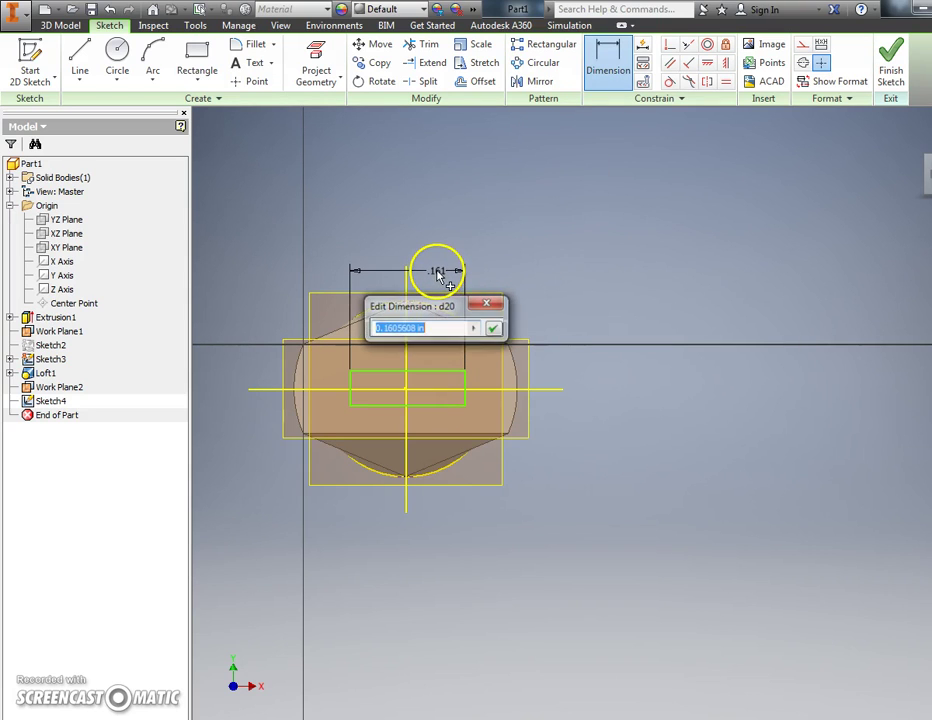
key("Return")
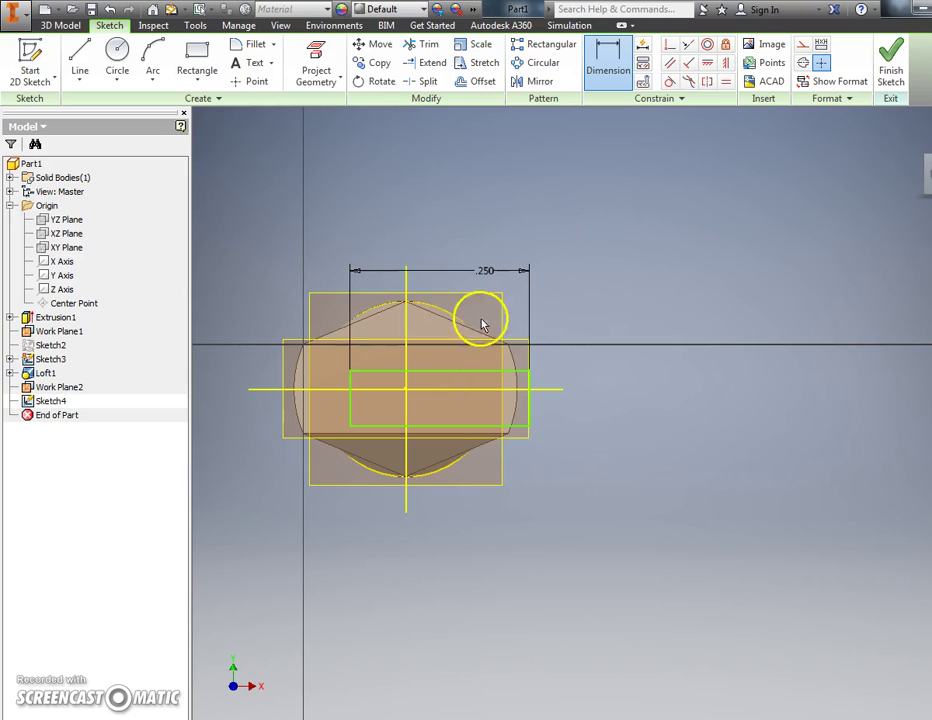
left_click(529, 410)
left_click(596, 418)
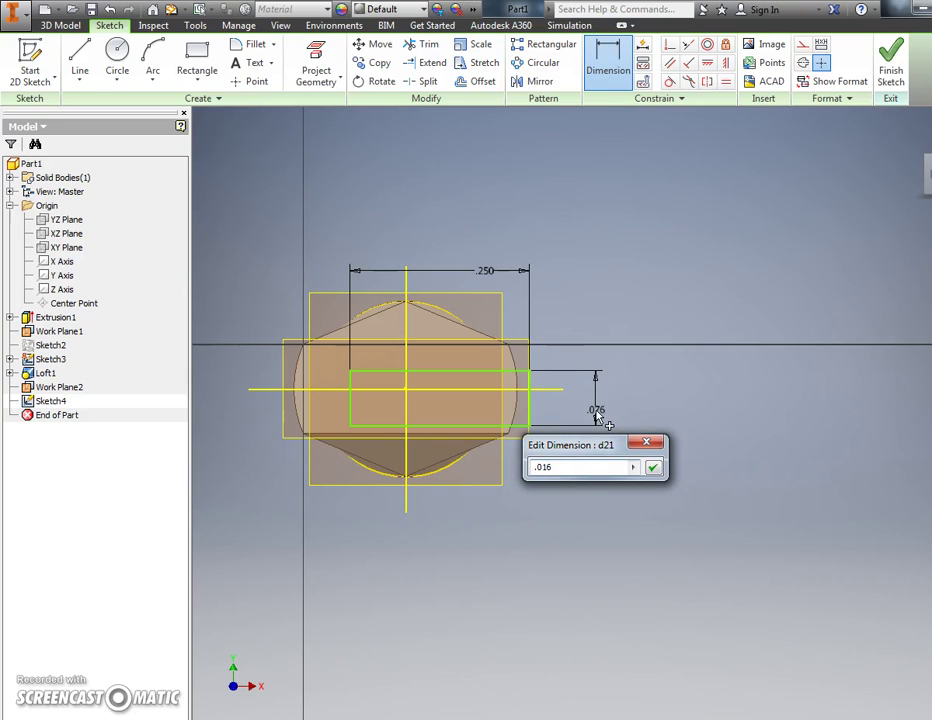
key("Return")
left_click(227, 474)
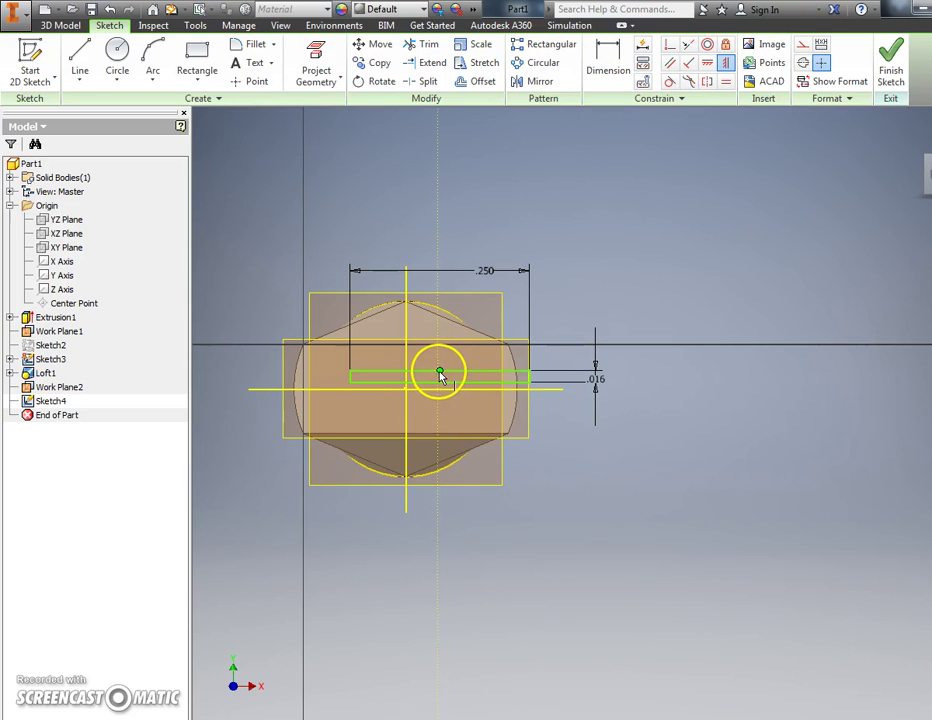
- Constrain the rectangle's top edge midpoint to the centre point and level with it
mouse_move(440, 376)
left_mouse_down()
mouse_move(420, 374)
mouse_move(404, 392)
left_mouse_up()
left_click(405, 391)
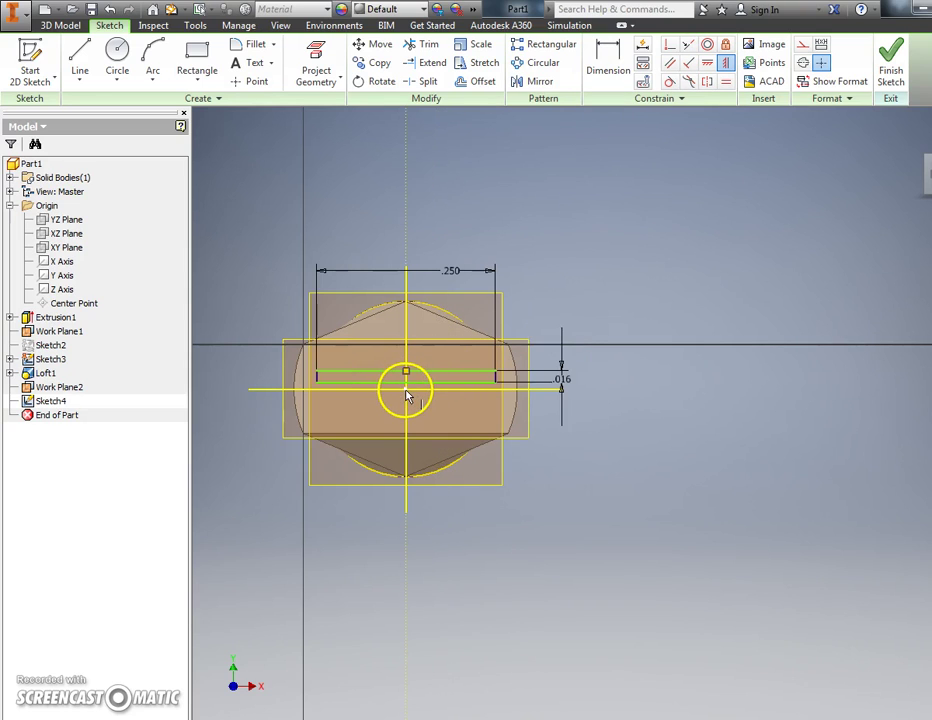
left_click(496, 377)
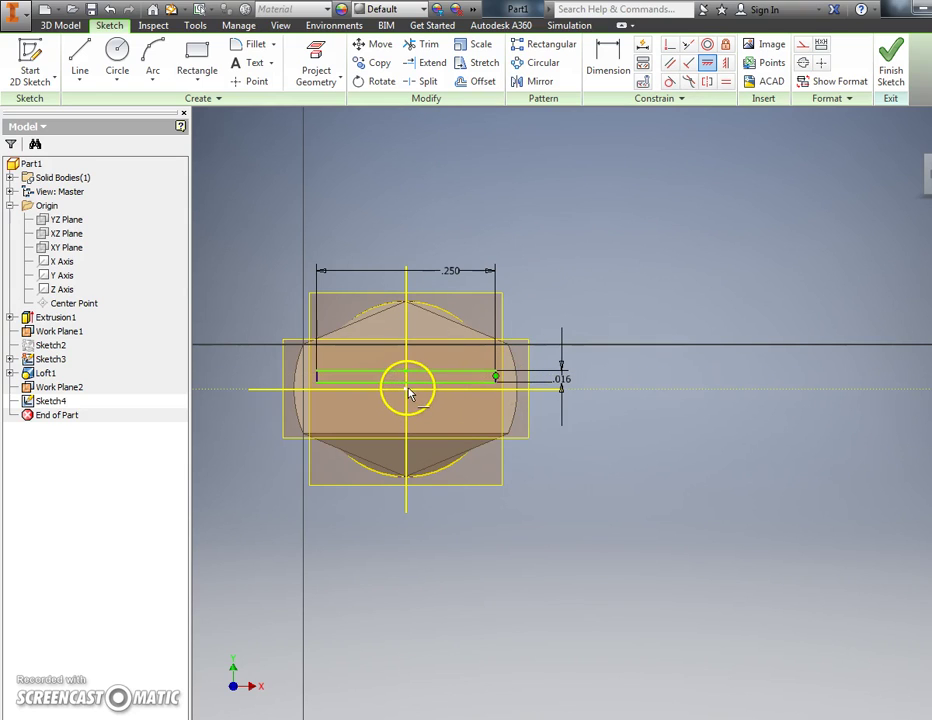
left_click(407, 392)
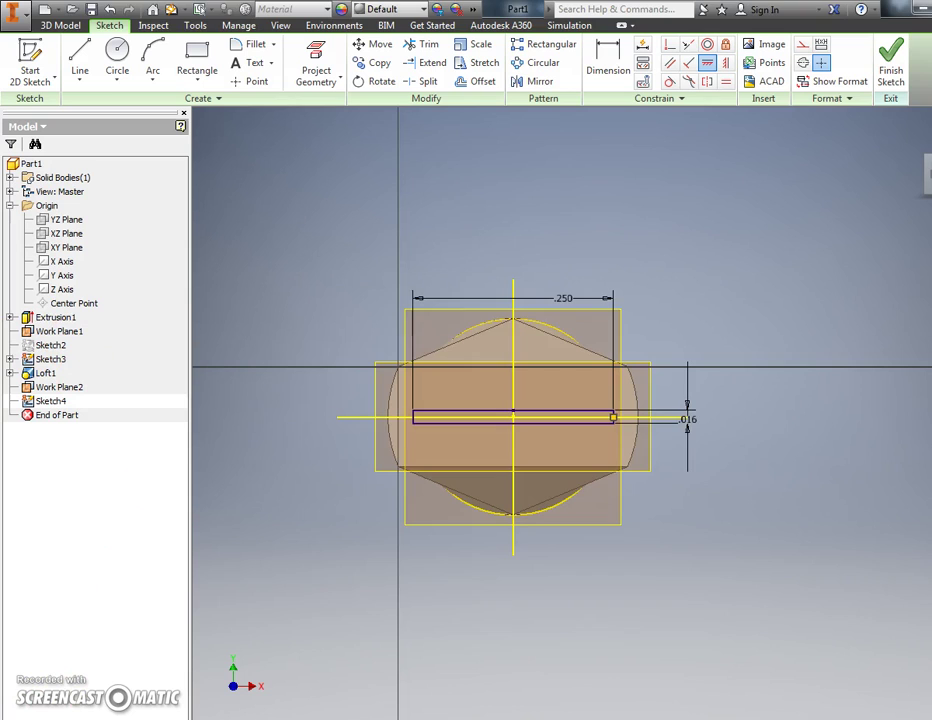
- Convert the rectangle's left and right short edges to construction lines
middle_click_drag(397, 460, 366, 449)
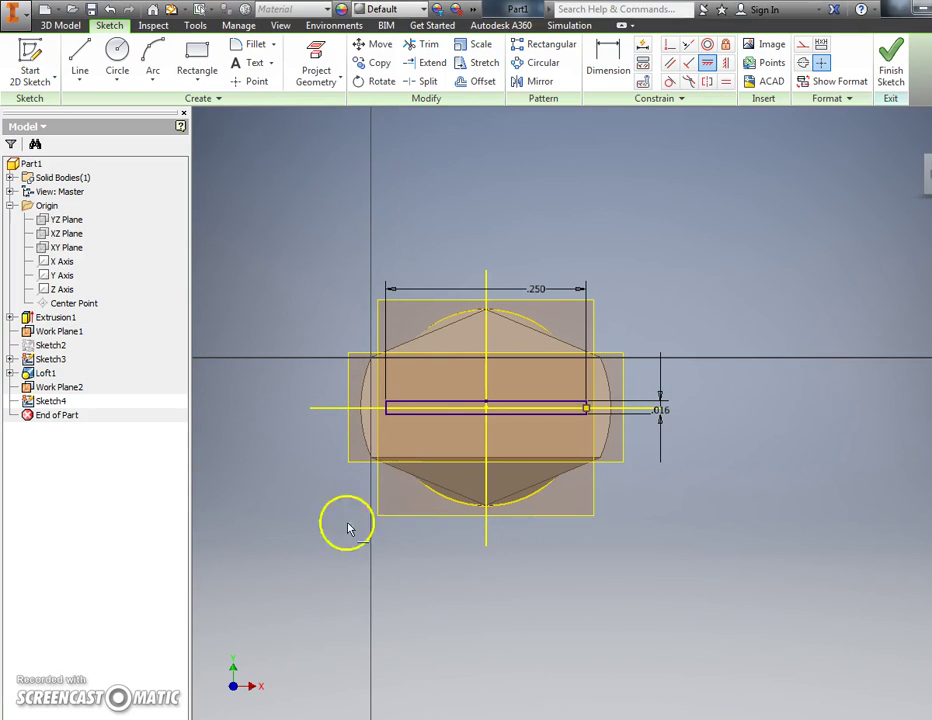
scroll(390, 388, "up", 3)
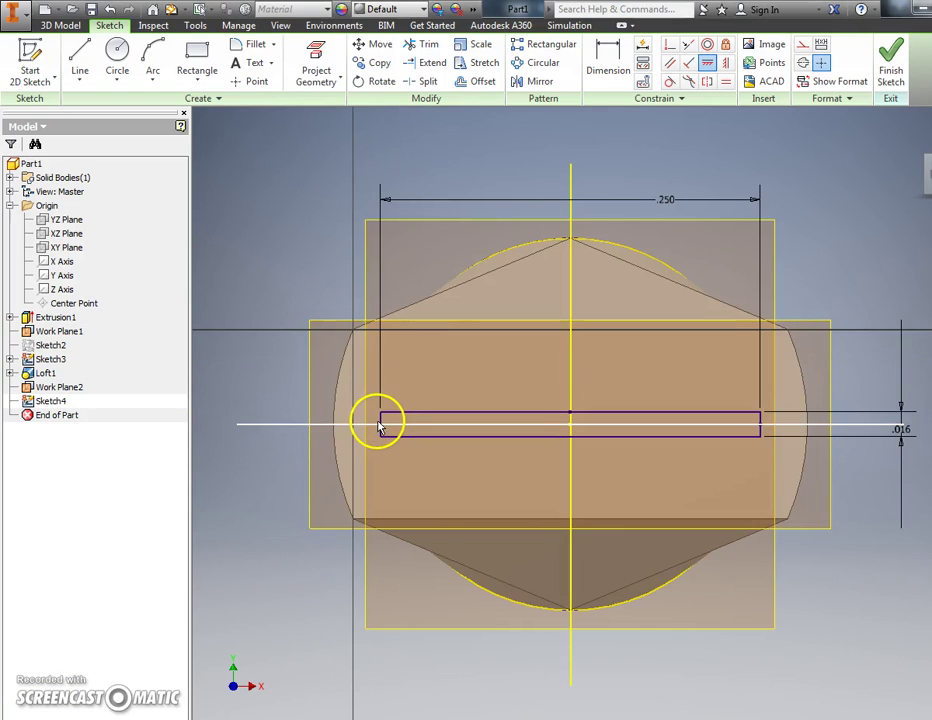
left_click(379, 427)
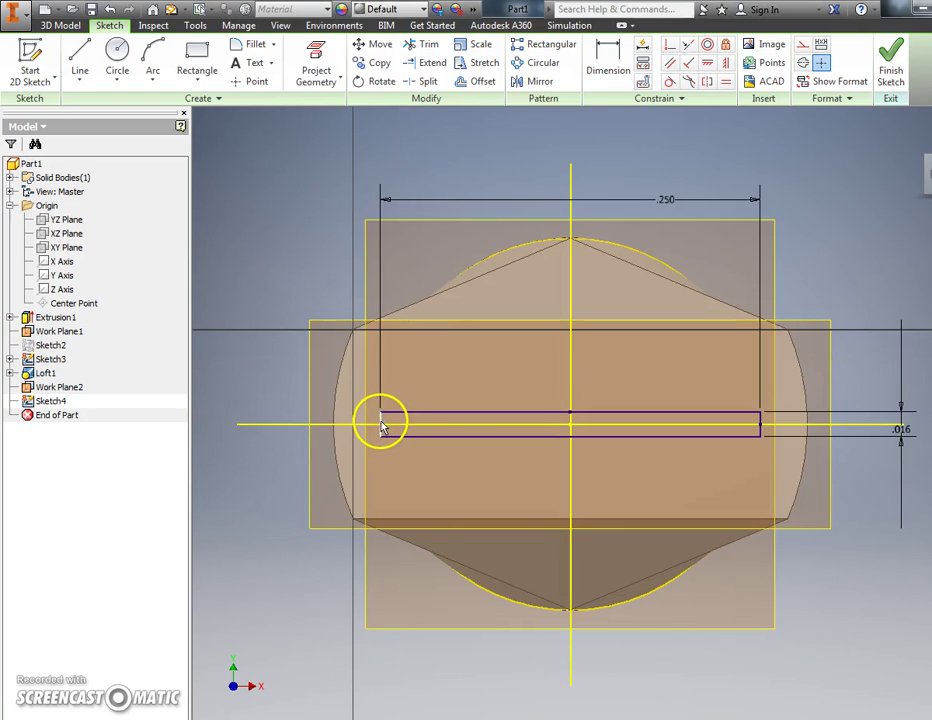
left_click(759, 428, "ctrl")
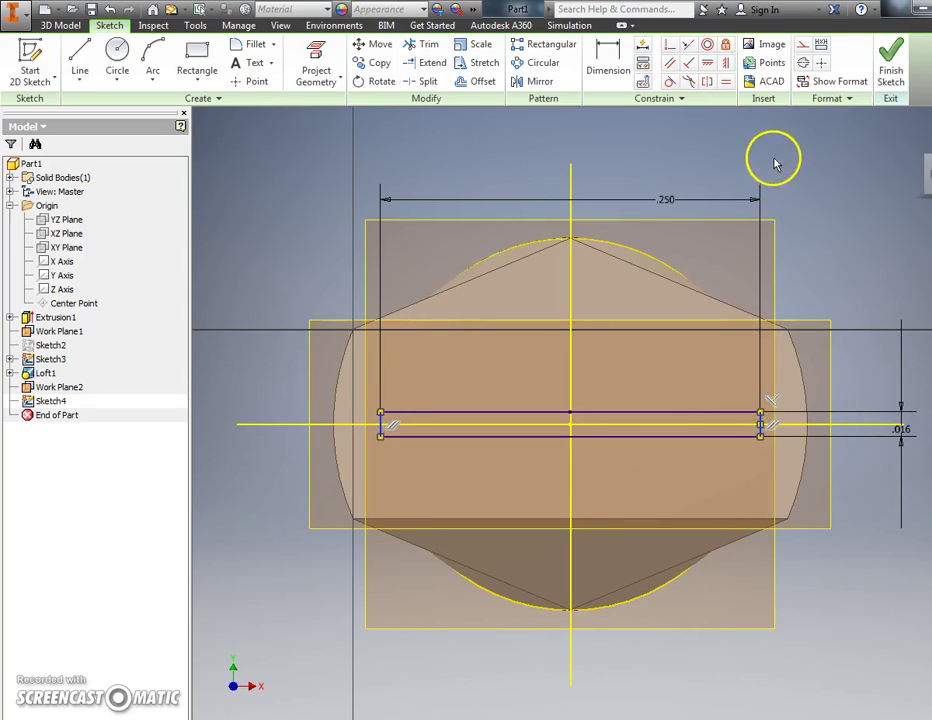
left_click(802, 47)
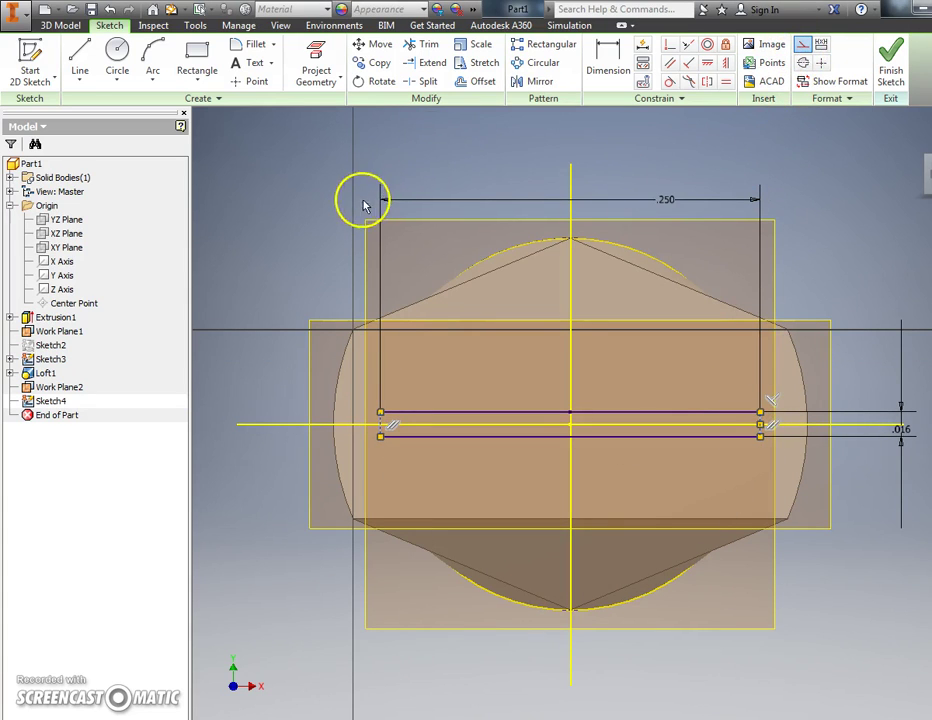
- Cap the rectangle's left end with a three-point arc of .066 radius
left_click(153, 62)
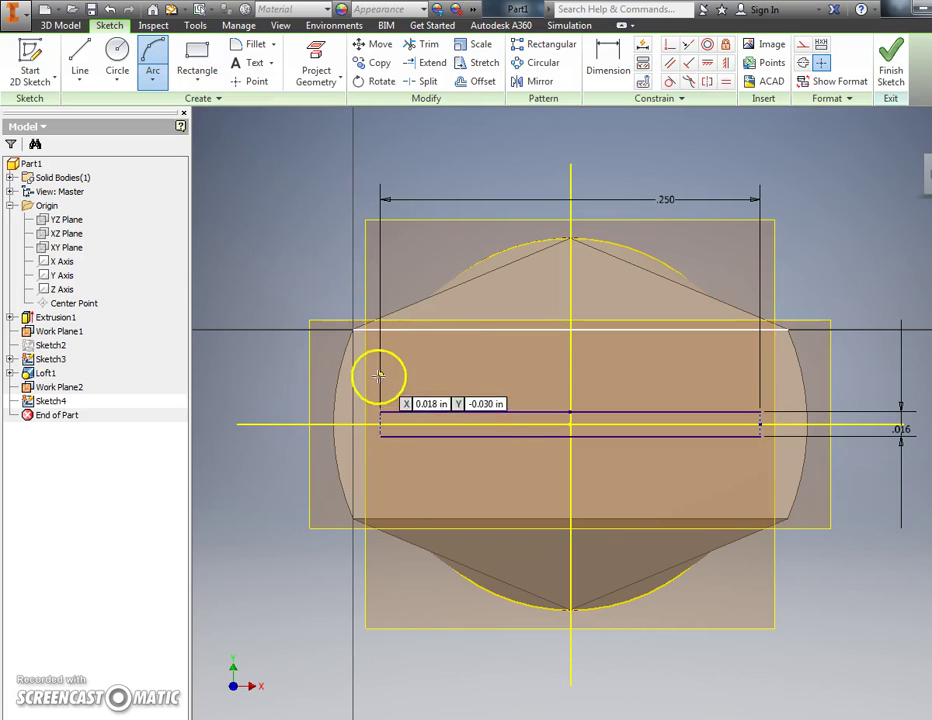
left_click(380, 412)
left_click(379, 434)
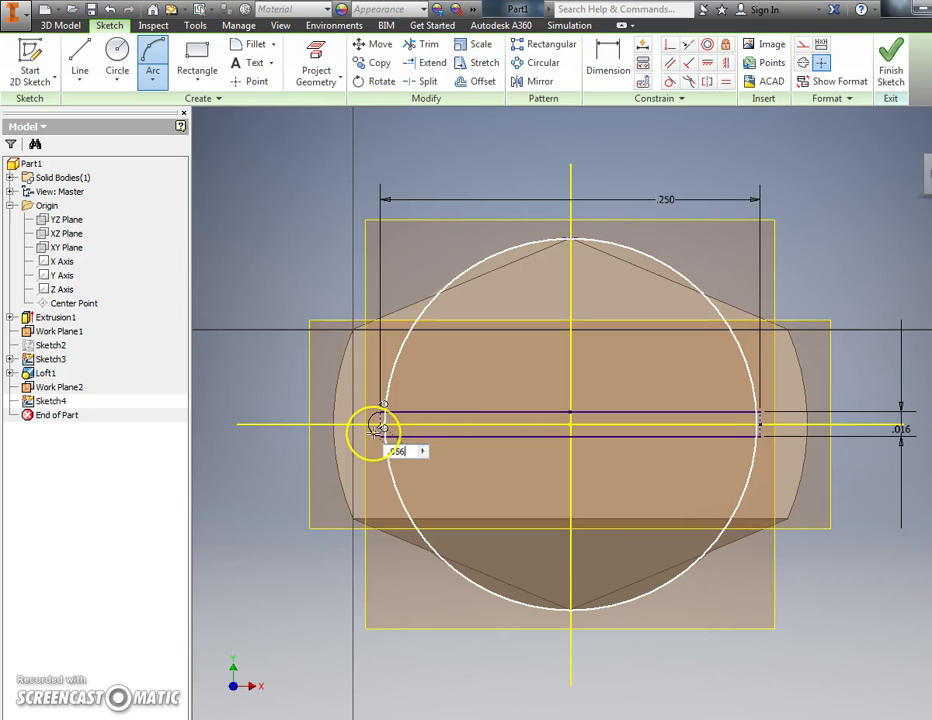
left_click(378, 433)
key("Escape")
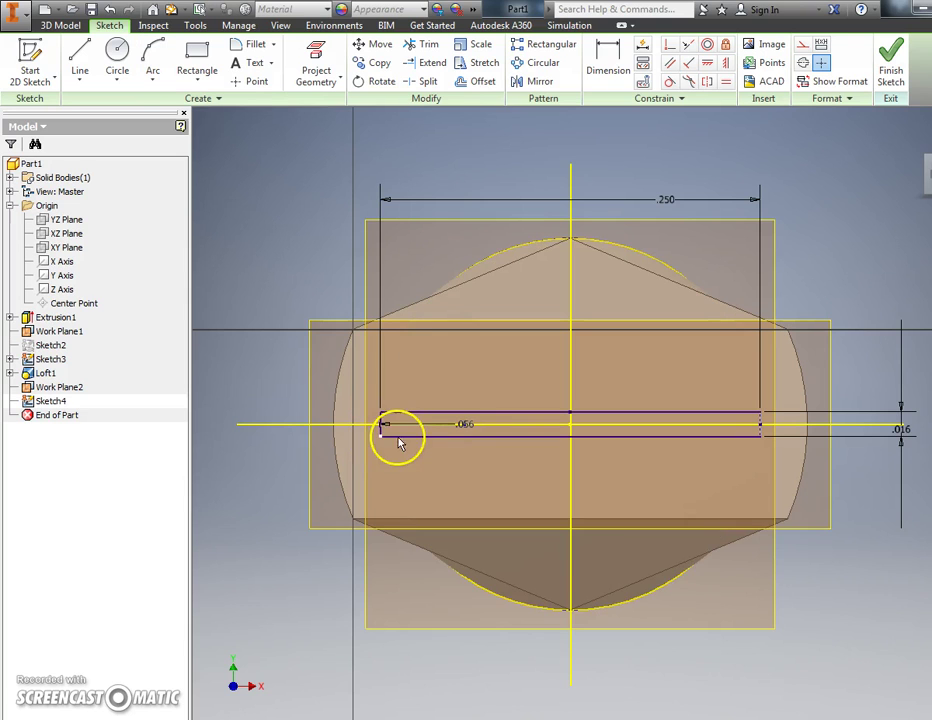
scroll(398, 443, "up", 2)
scroll(398, 443, "down", 3)
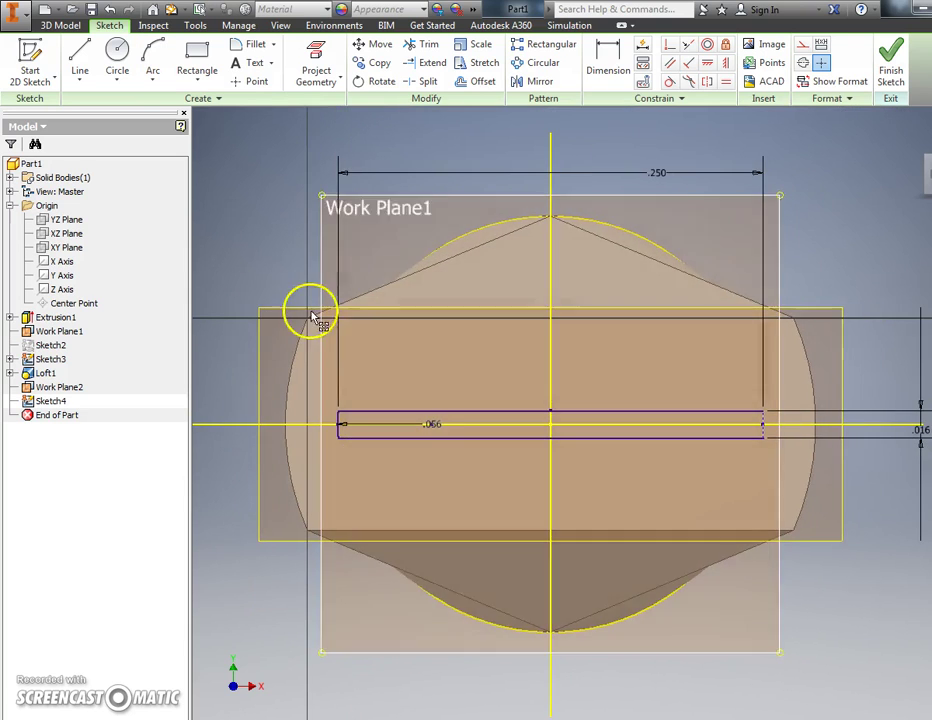
- Mirror the thin rectangle across the vertical centre line and finish Sketch4
left_click(524, 83)
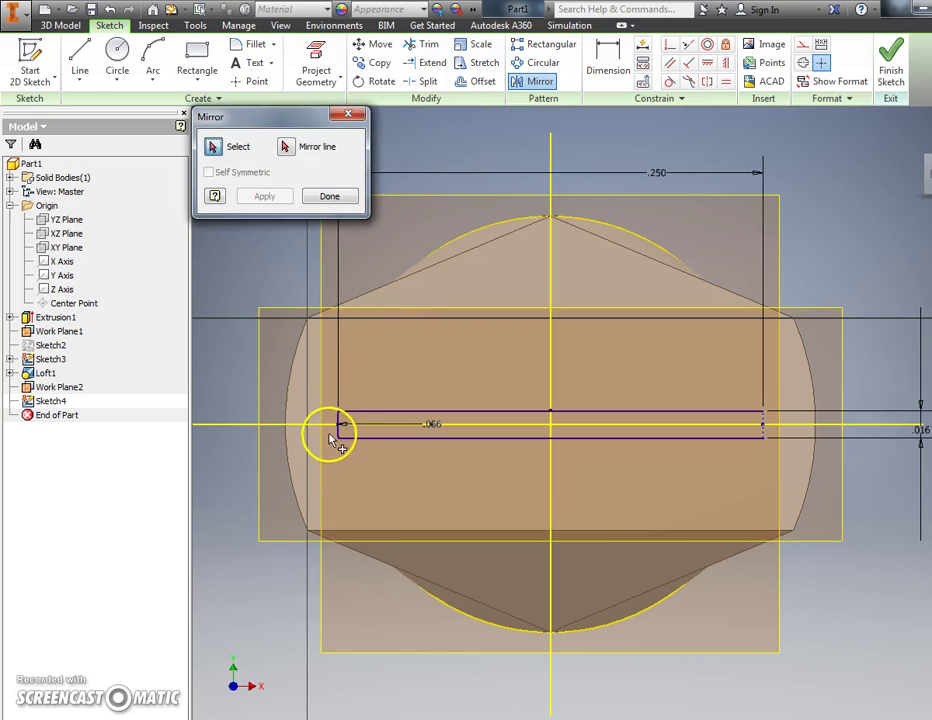
left_click(338, 430)
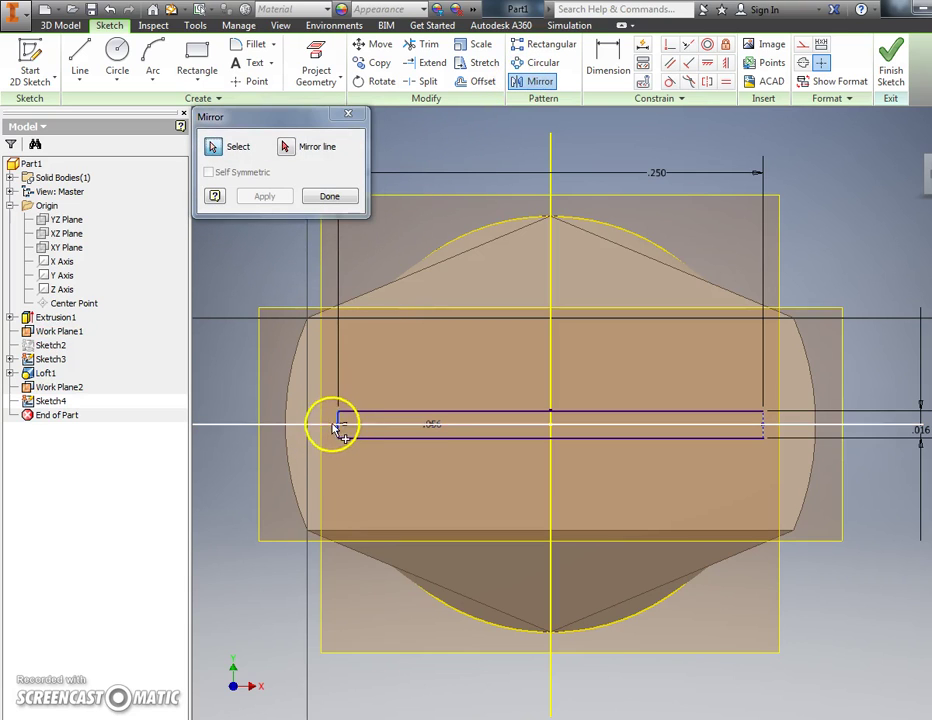
left_click(290, 154)
left_click(551, 220)
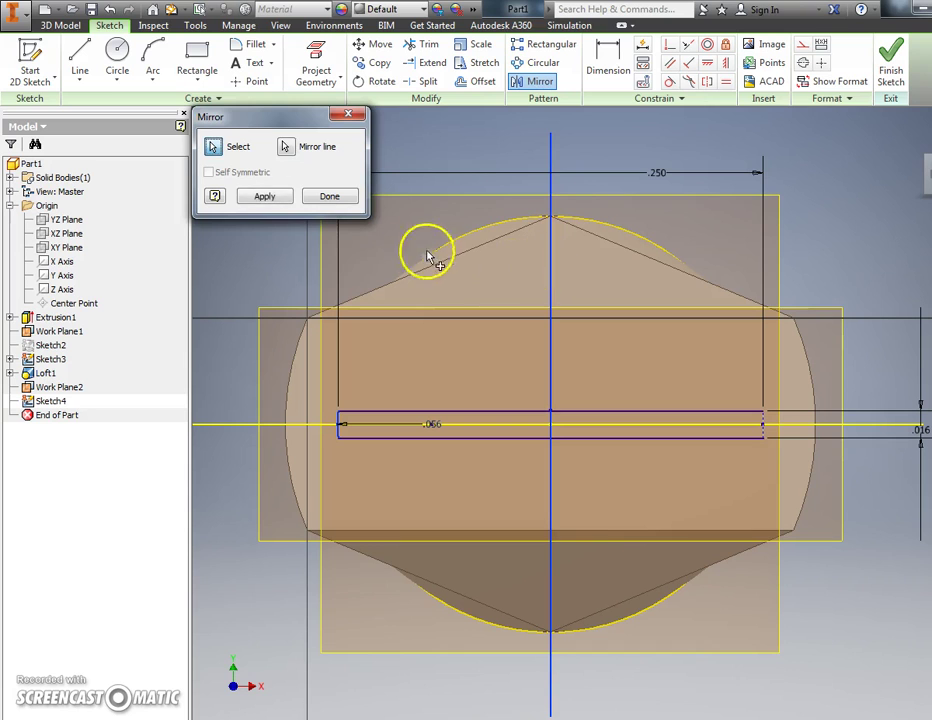
left_click(277, 199)
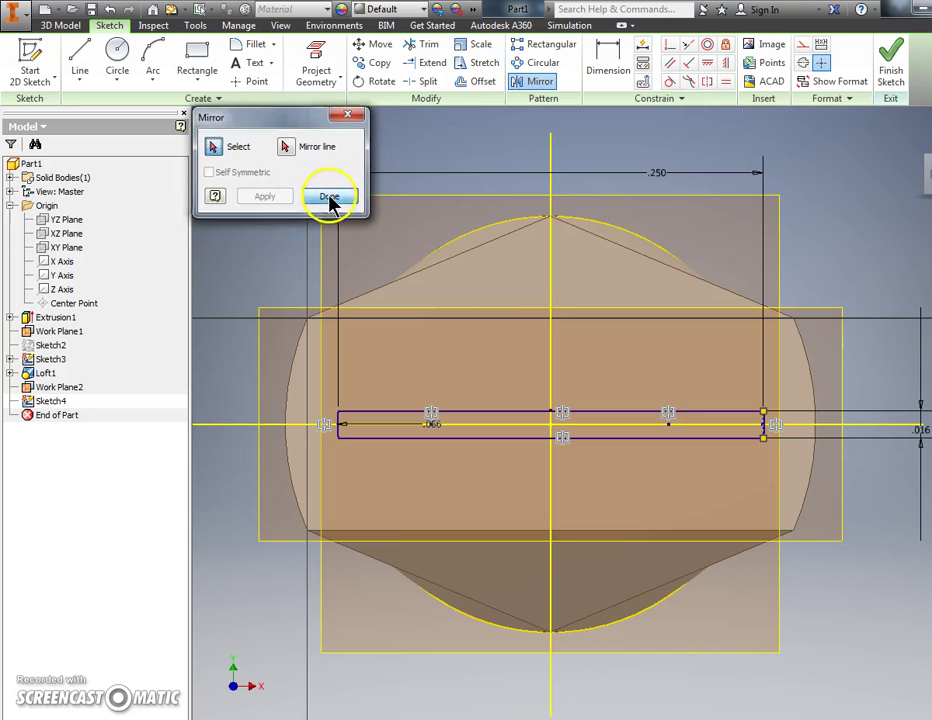
left_click(331, 196)
left_click(888, 70)
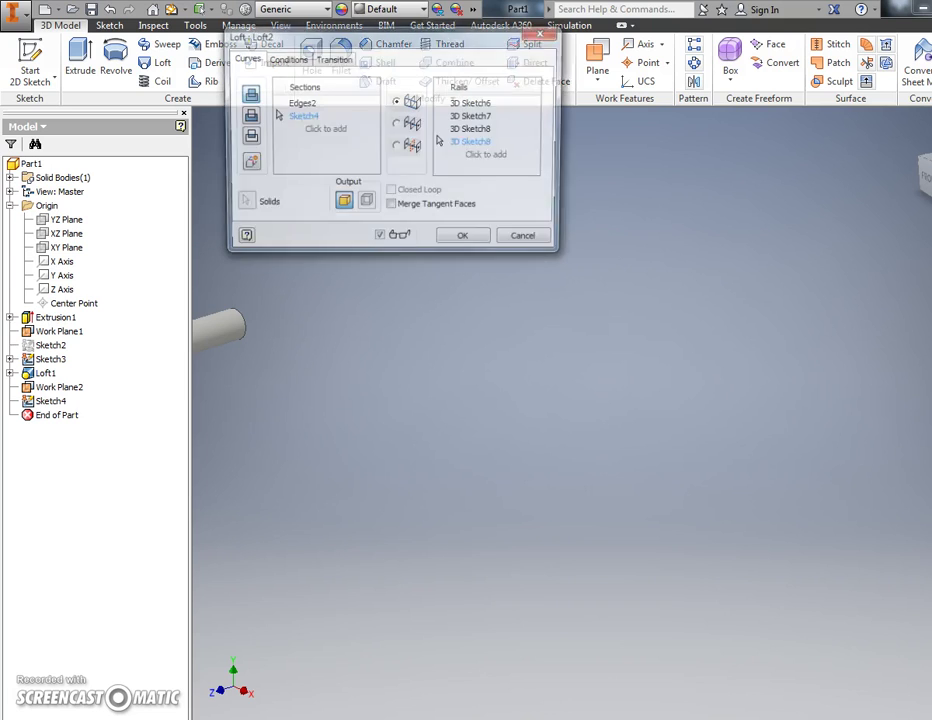
- Create 3D Sketch5: a line from the tip rectangle's left end to the face's upper-left corner
key("Escape")
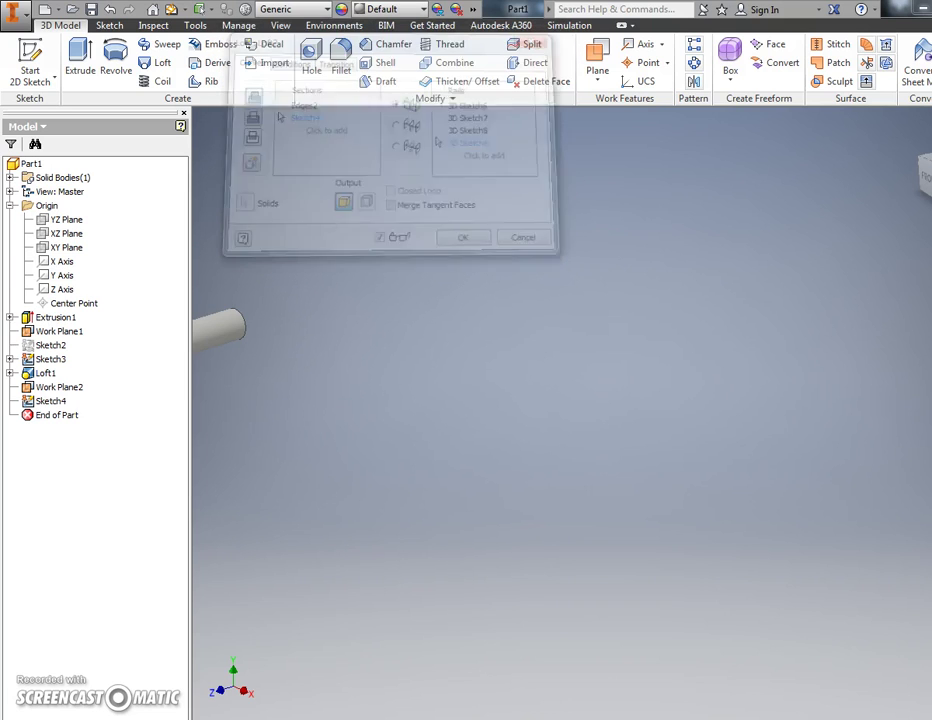
middle_click_drag(264, 385, 720, 310)
scroll(719, 310, "down", 3)
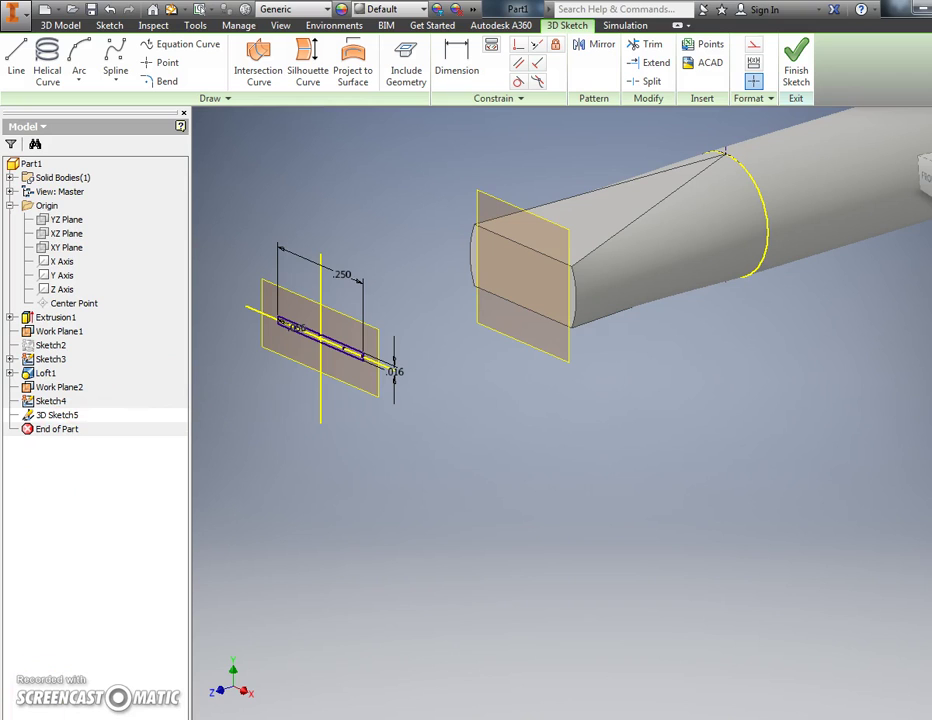
left_click(16, 55)
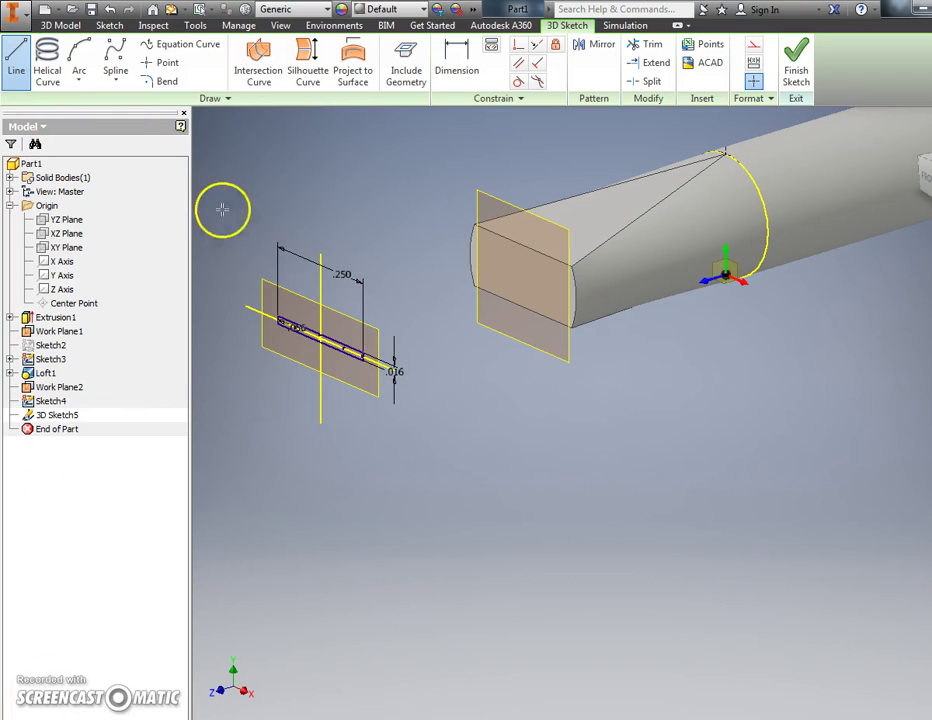
scroll(272, 308, "down", 2)
left_click(285, 325)
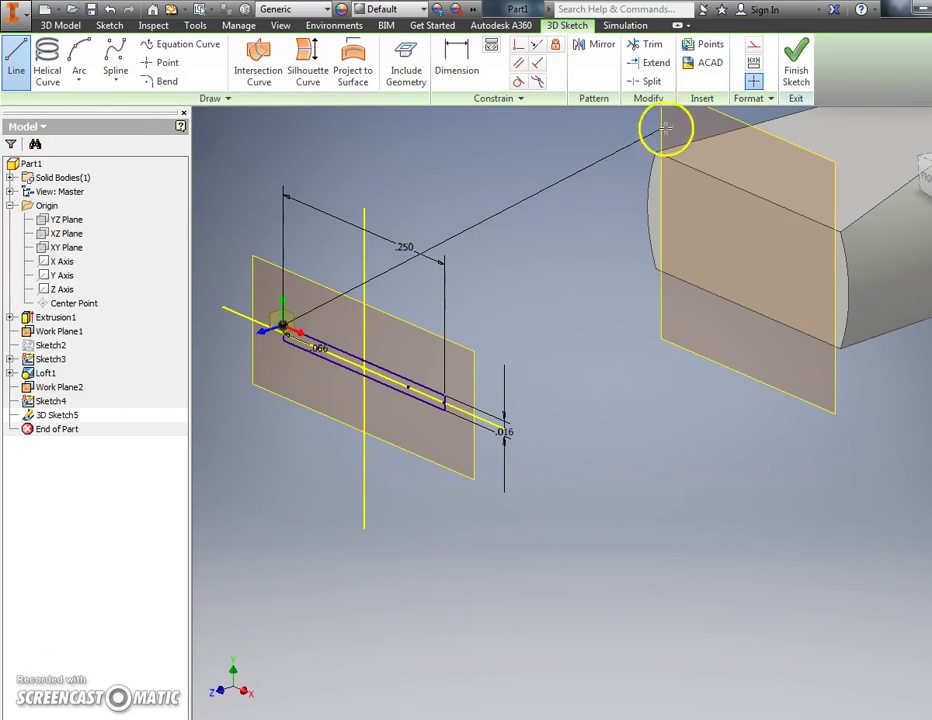
left_click(652, 154)
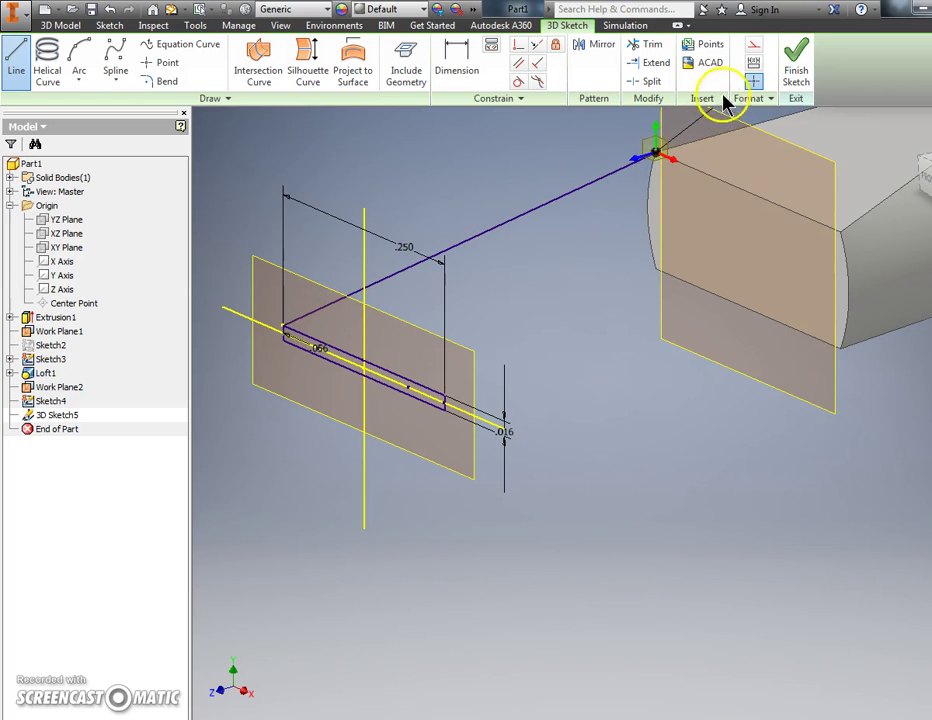
left_click(794, 66)
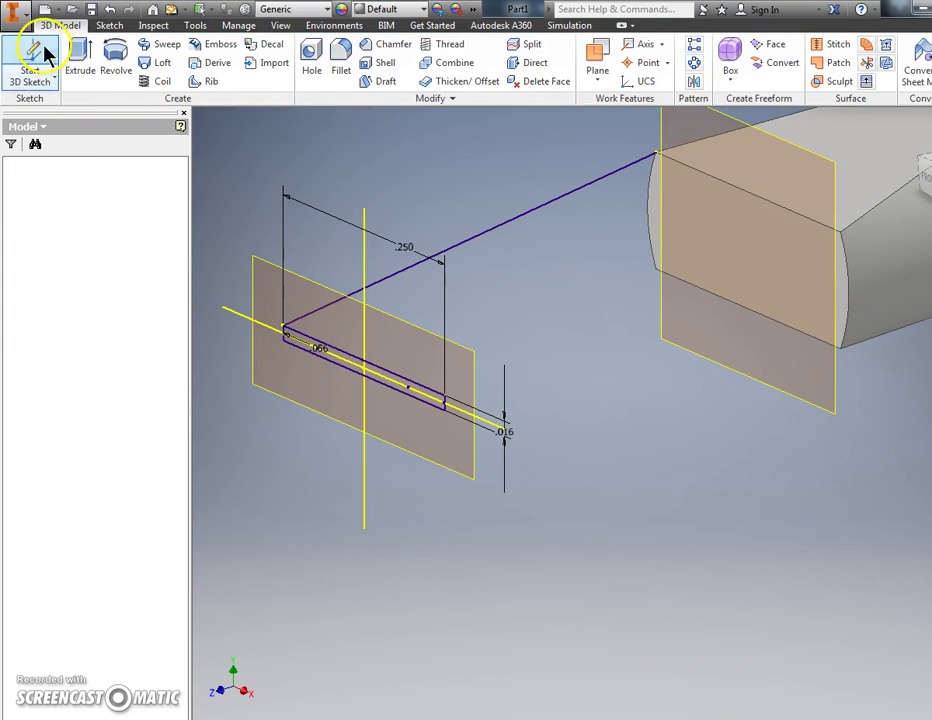
- Create 3D Sketch6: a line from the tip rectangle's left end to the face's lower-left corner
left_click(34, 52)
left_click(20, 58)
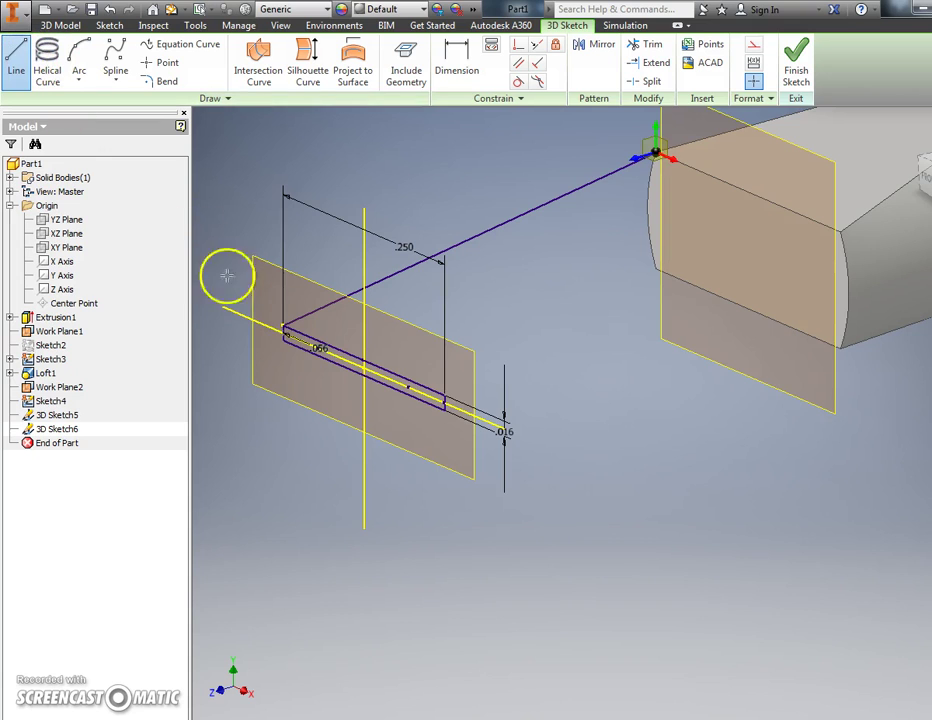
left_click(284, 340)
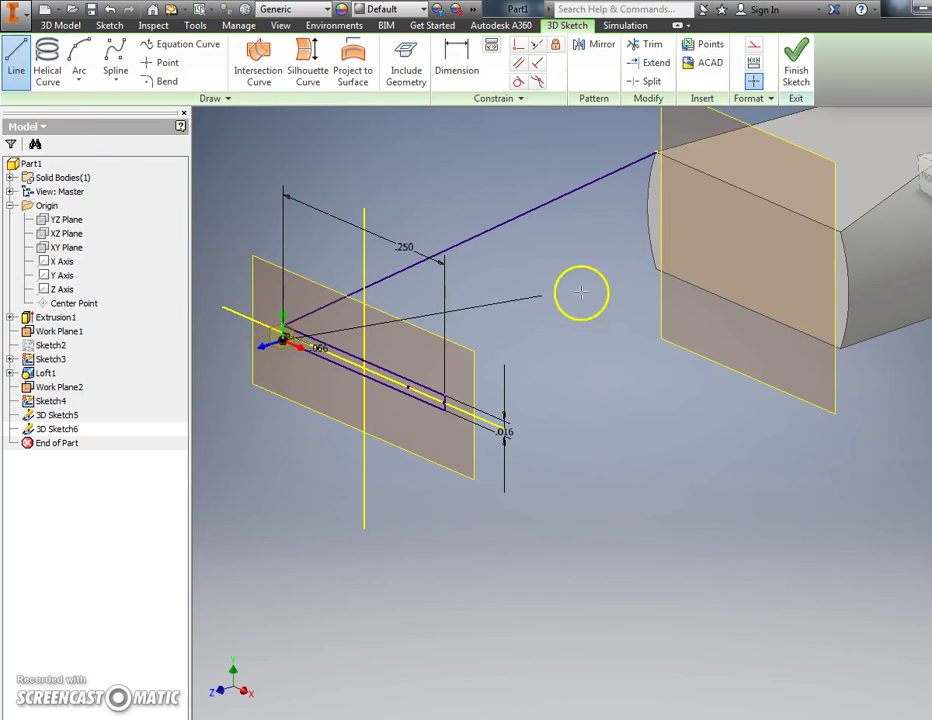
left_click(657, 268)
left_click(796, 55)
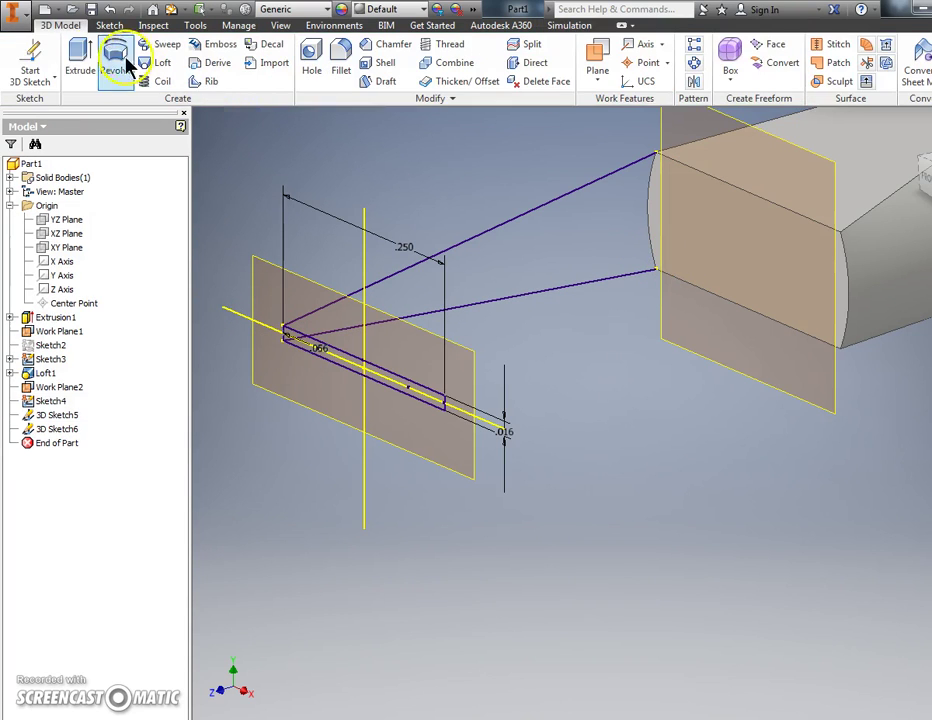
- Create 3D Sketch7: a line from the tip rectangle's right end to the face's upper-right corner
left_click(36, 55)
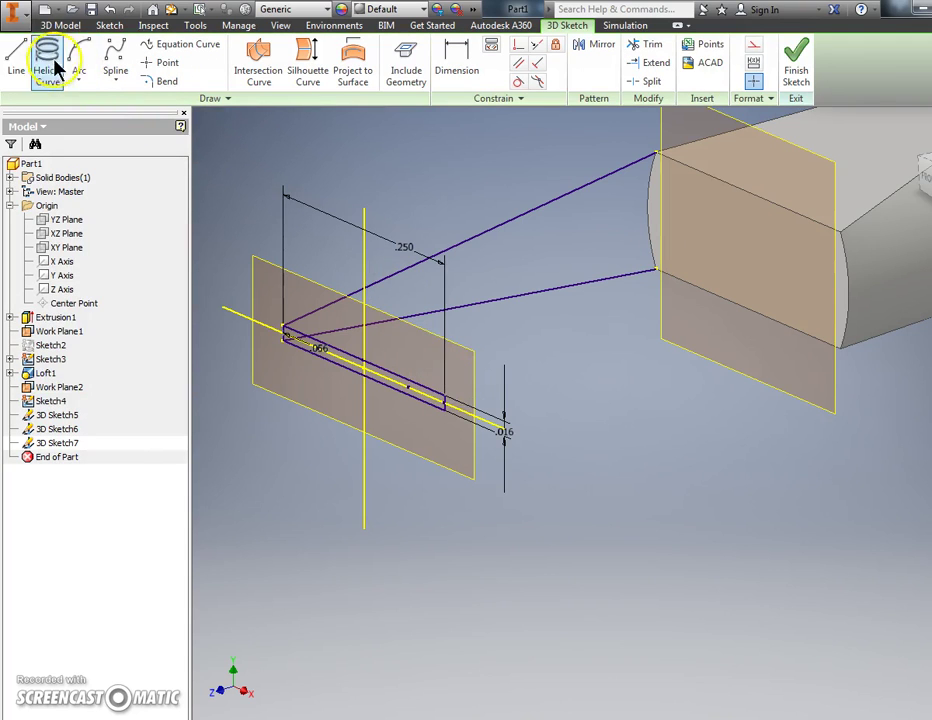
left_click(17, 52)
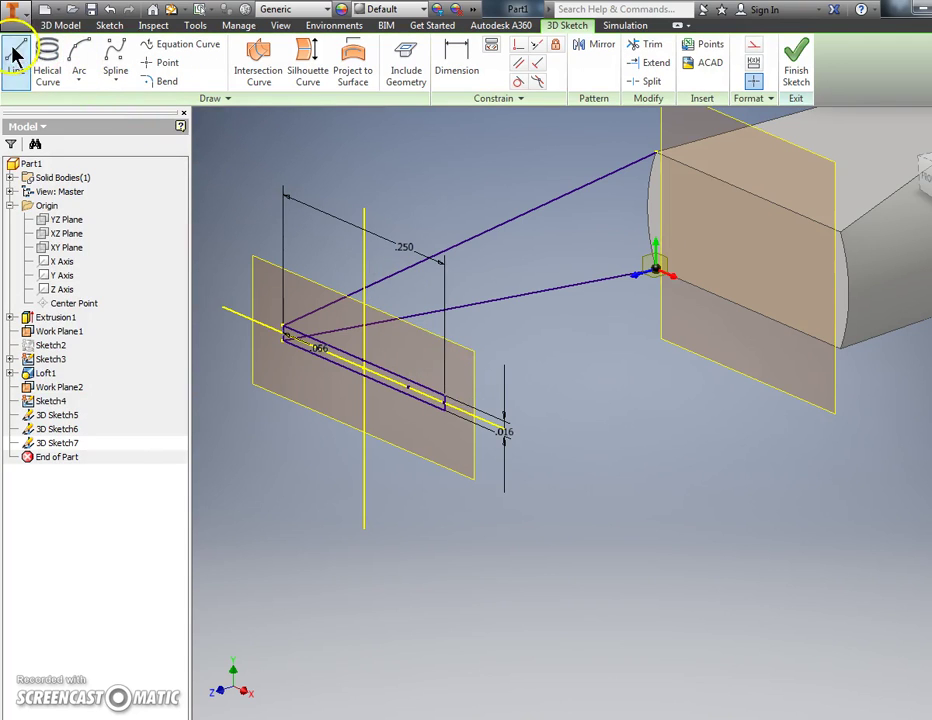
left_click(443, 395)
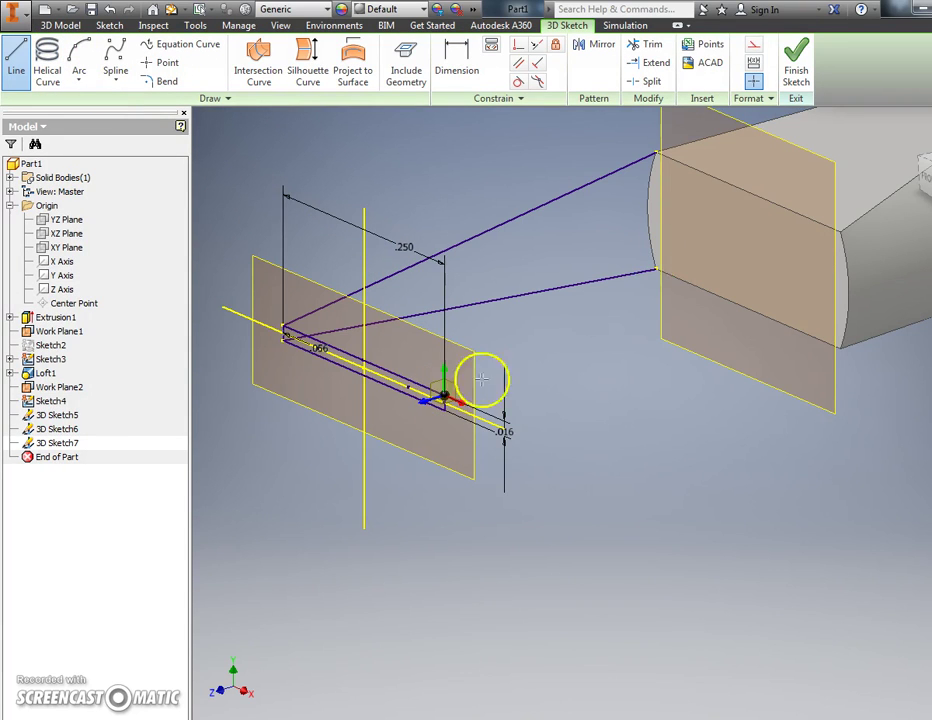
left_click(843, 230)
left_click(796, 50)
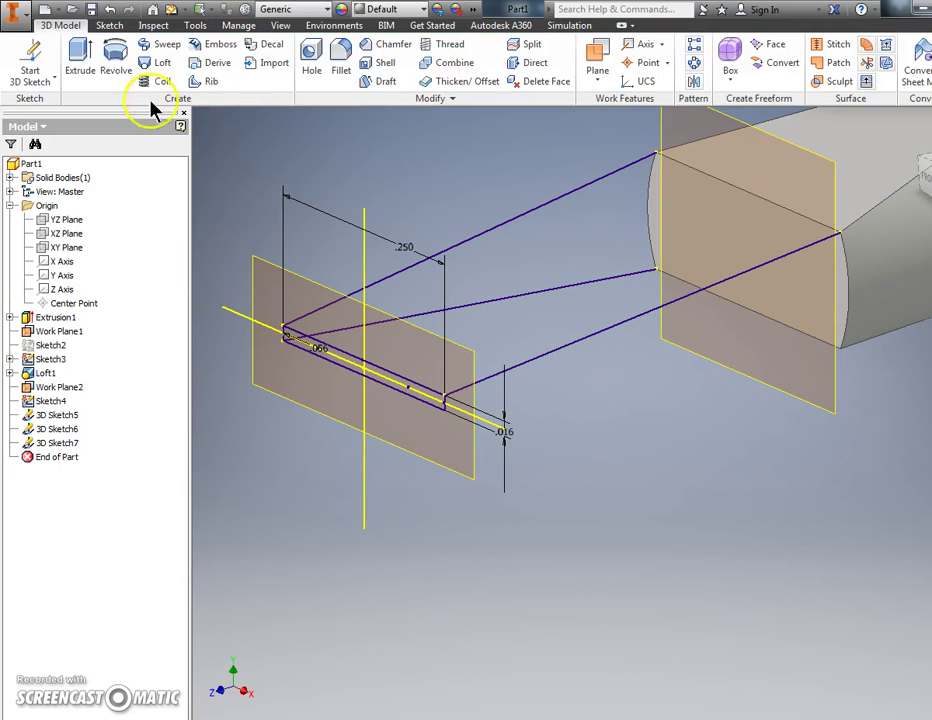
- Create 3D Sketch8: a line from the tip rectangle's right end to the face's lower-right corner
left_click(33, 56)
left_click(20, 58)
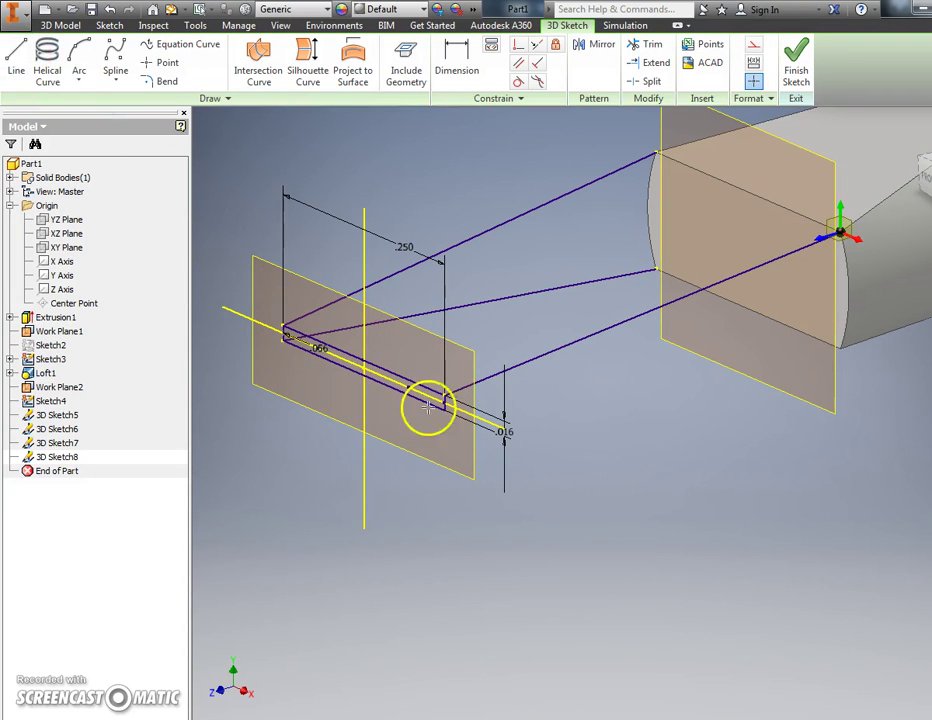
key("l")
left_click(443, 410)
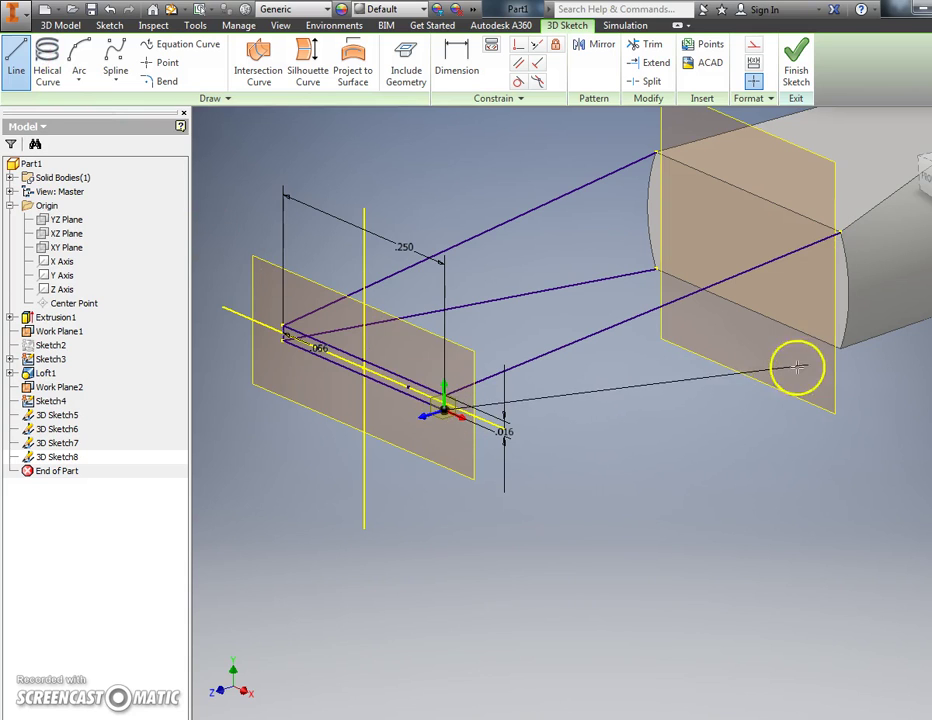
left_click(843, 350)
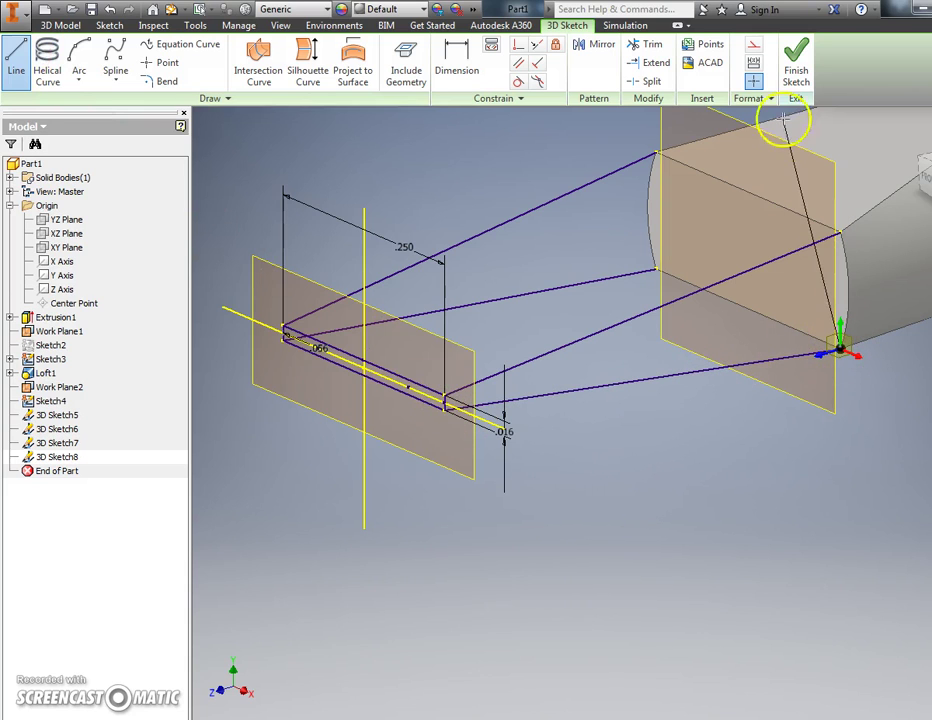
left_click(796, 62)
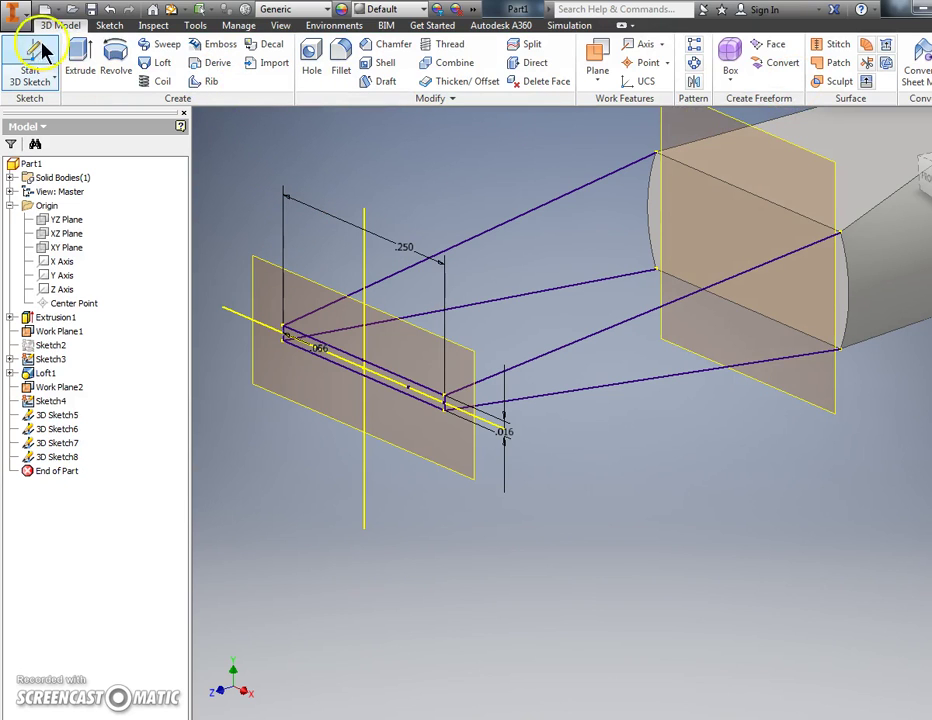
- Set the blade's flat end face and the tip rectangle sketch as loft sections
left_click(152, 64)
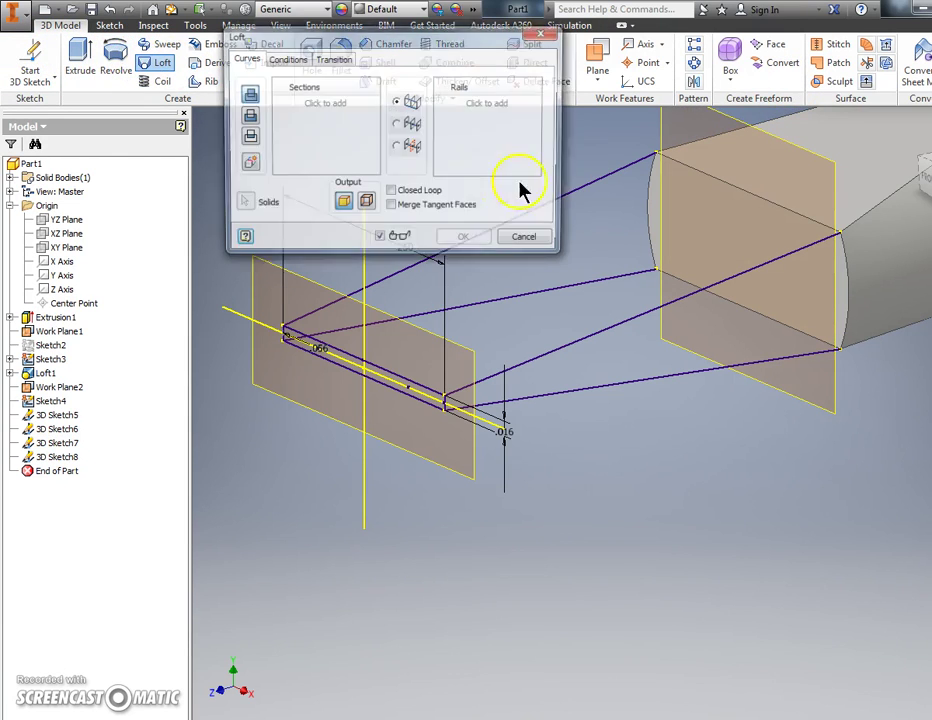
left_click(776, 322)
left_click(433, 392)
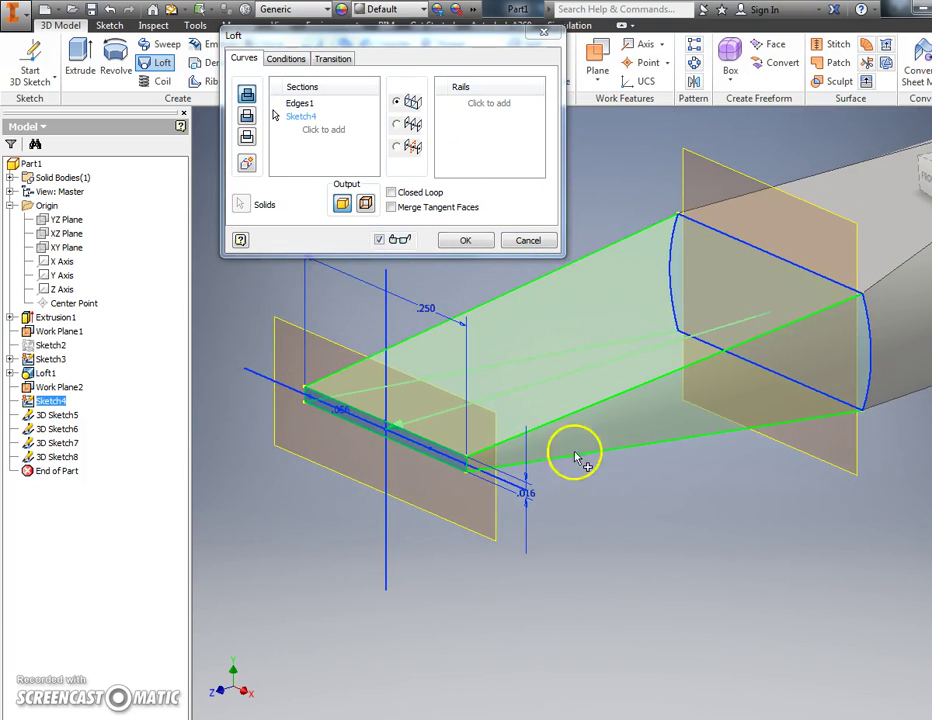
- Add 3D Sketch5 through 3D Sketch8 as rails and create the tapered tip loft
left_click(477, 105)
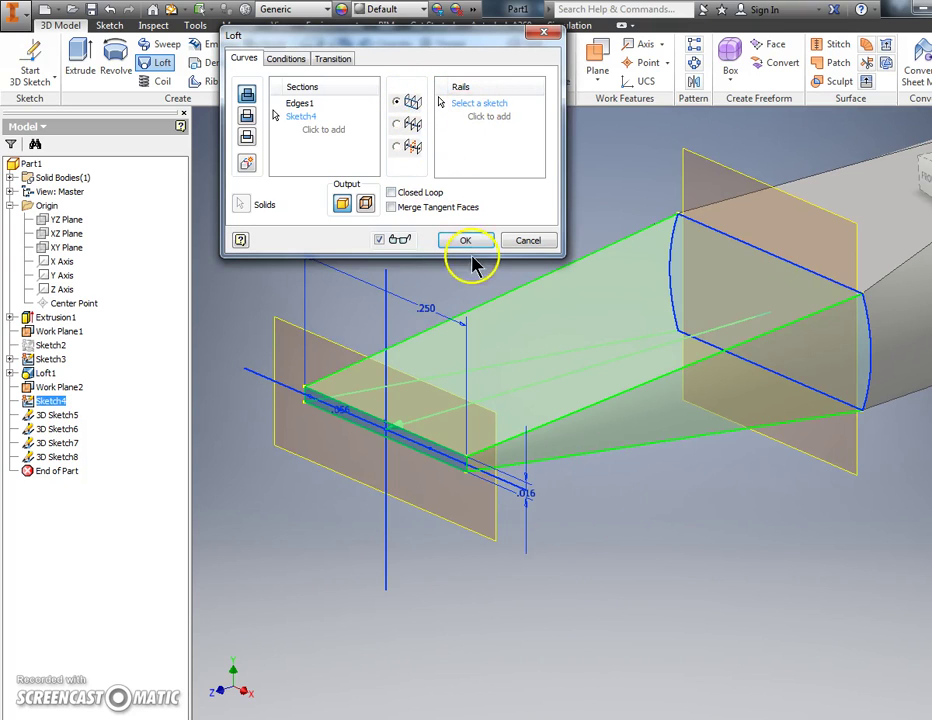
left_click(56, 414)
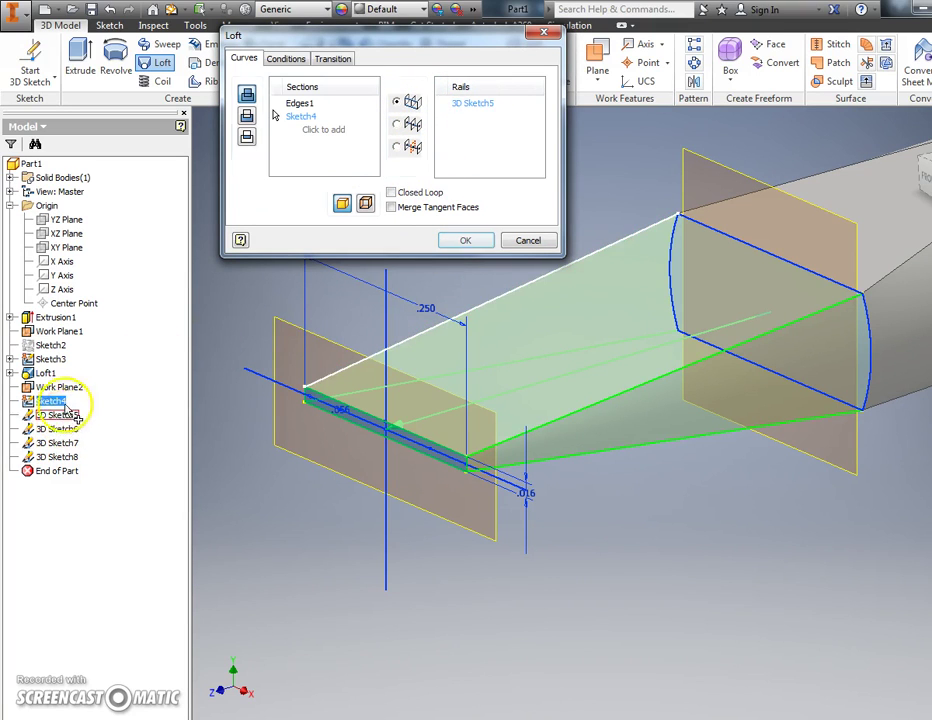
left_click(476, 124)
left_click(57, 428)
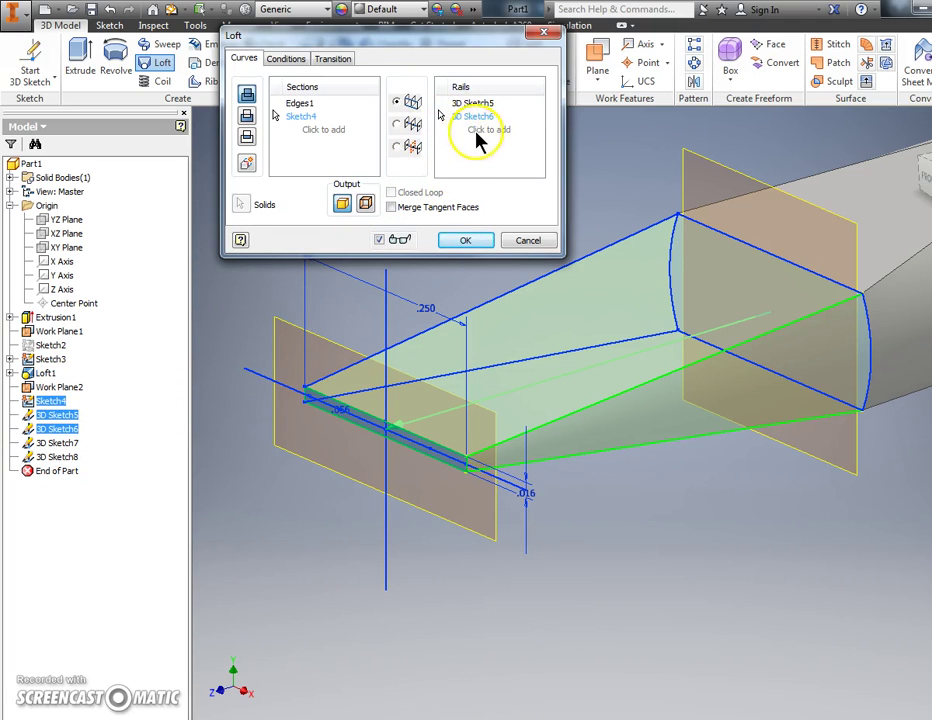
left_click(478, 131)
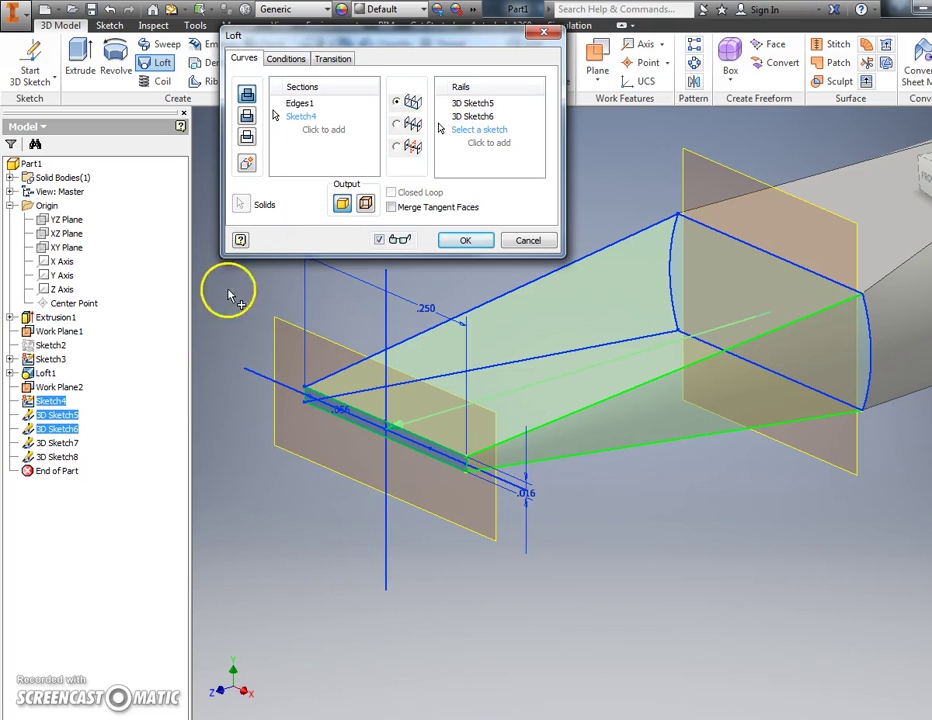
left_click(57, 442)
left_click(490, 143)
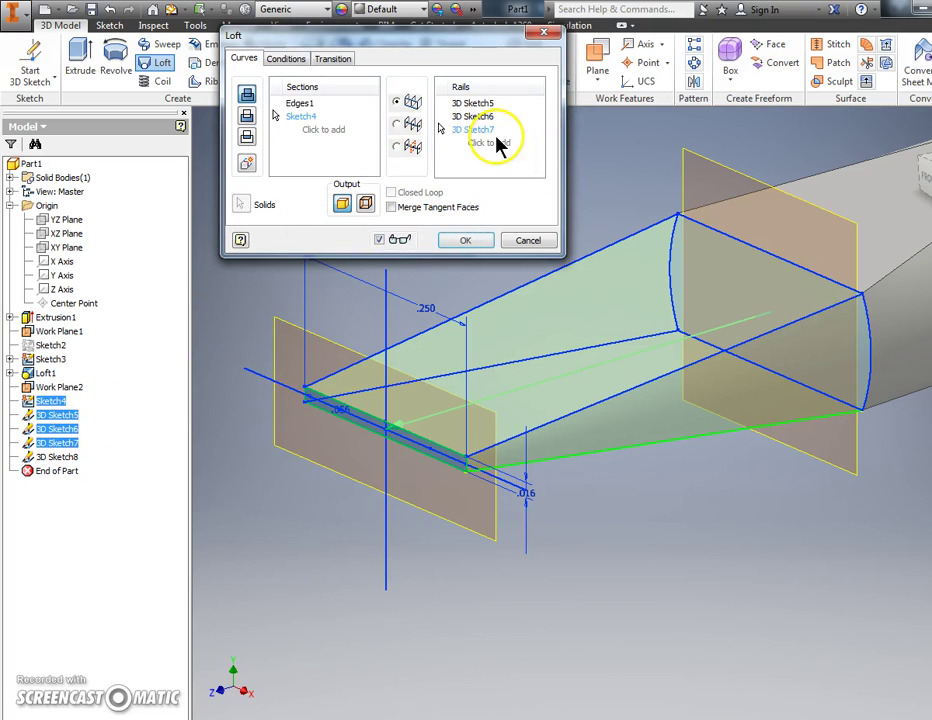
left_click(78, 456)
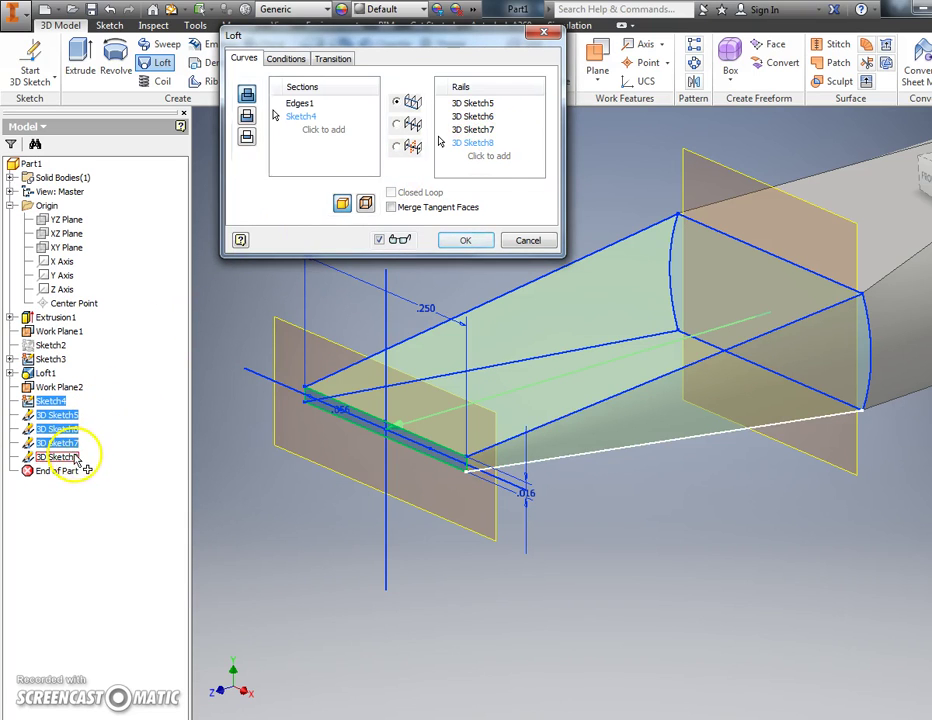
left_click(465, 245)
scroll(430, 257, "down", 6)
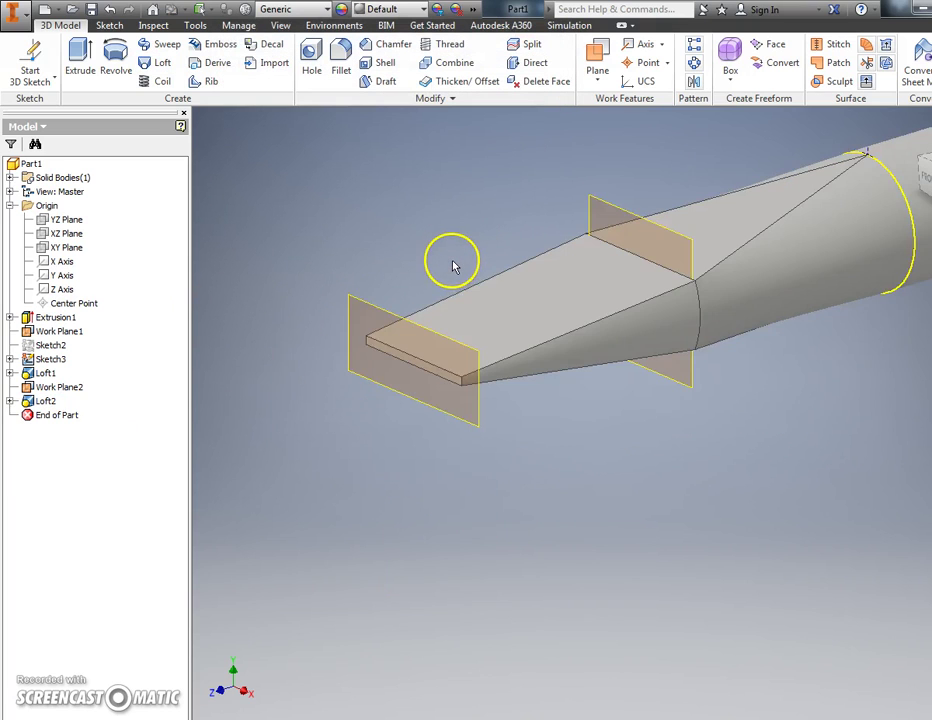
- Turn off visibility of Work Plane1, Work Plane2 and the sketch, then clear the selection
left_click(55, 388)
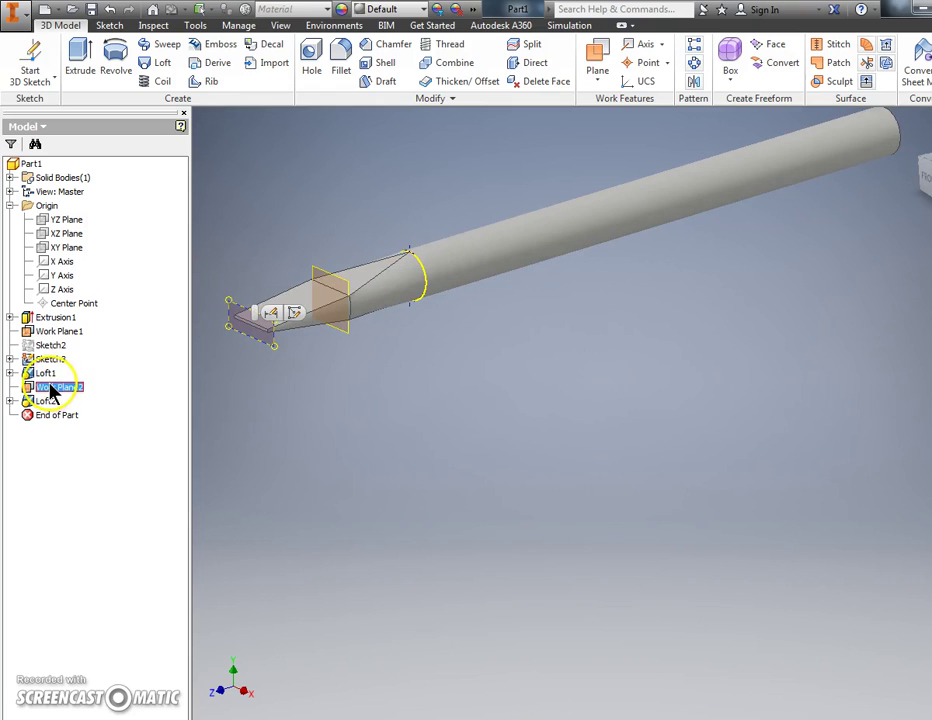
left_click(50, 334, "ctrl")
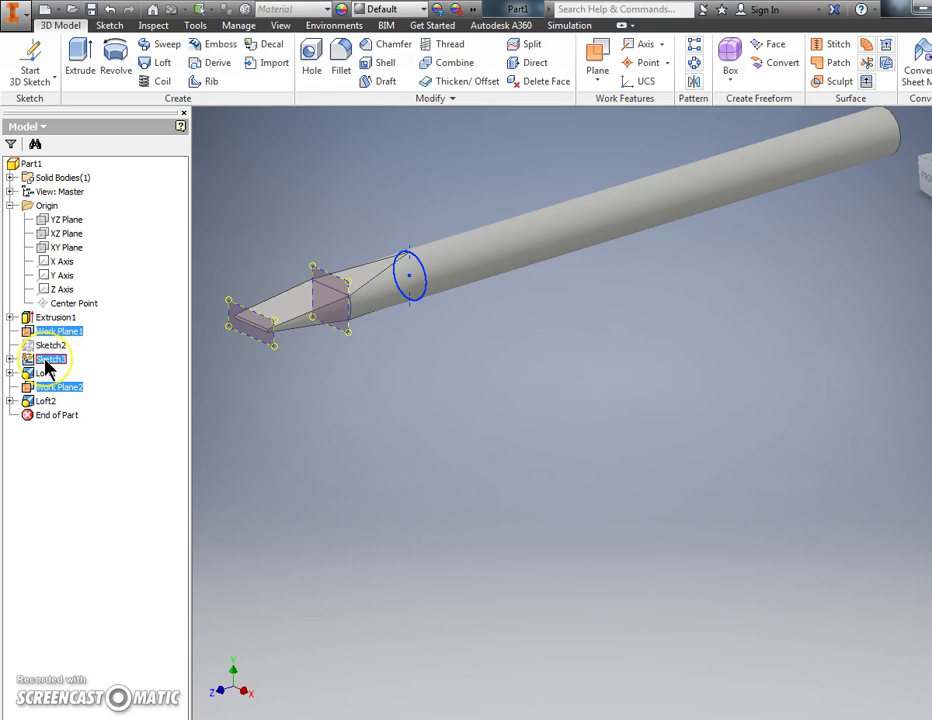
right_click(45, 368)
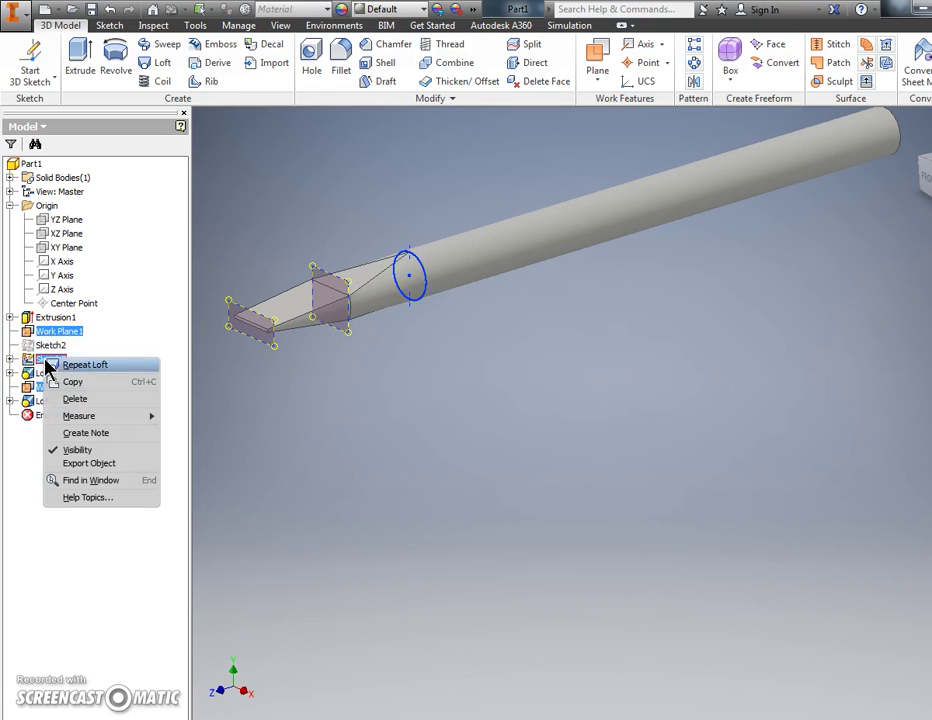
left_click(77, 449)
scroll(472, 392, "down", 3)
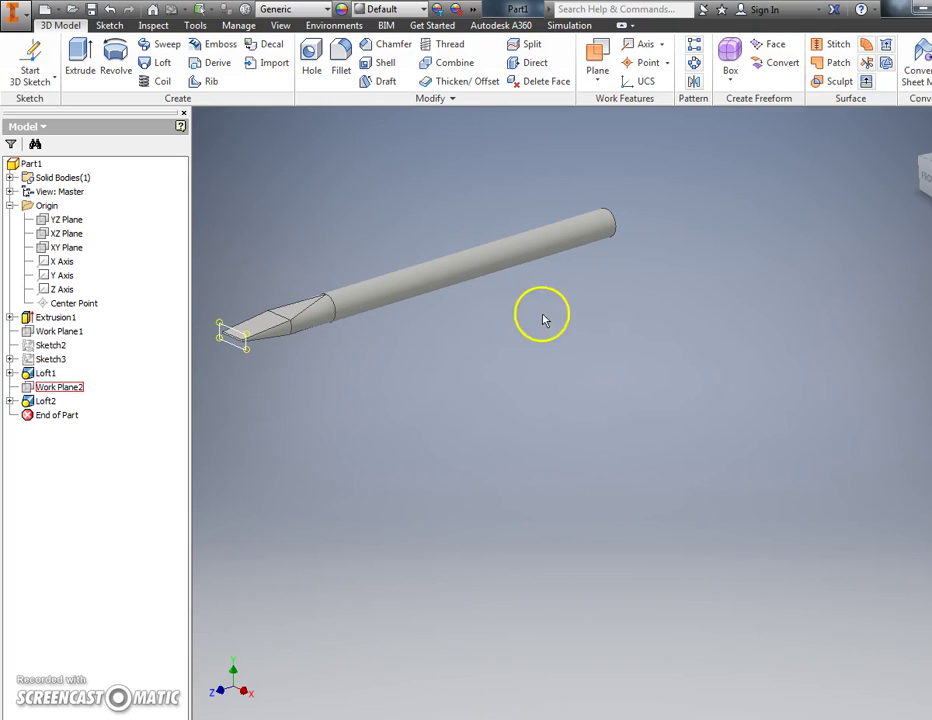
left_click(338, 430)
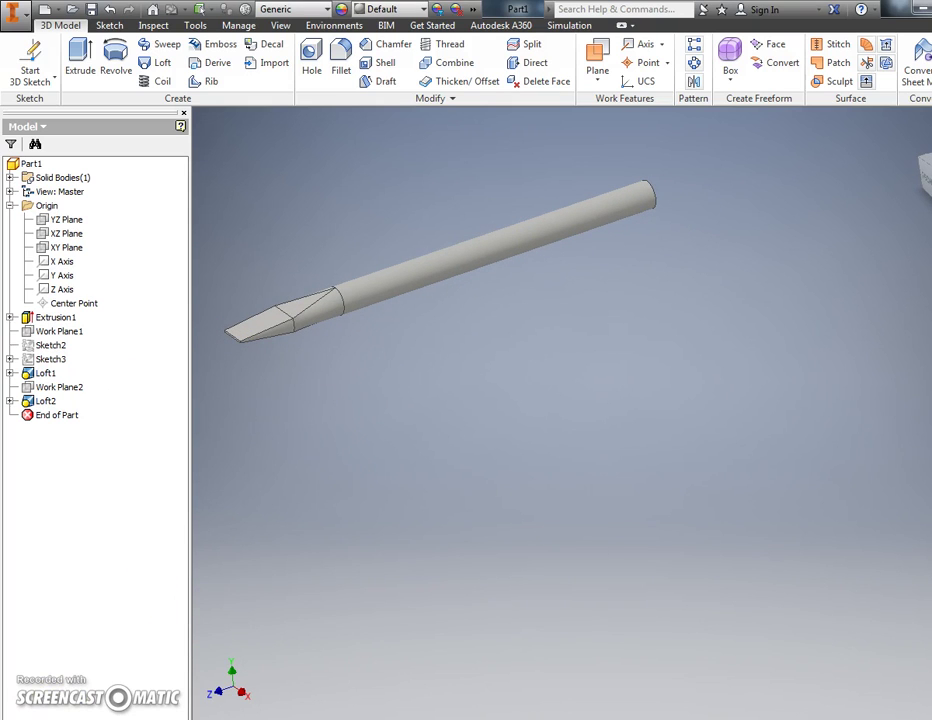
- Sketch on the shaft's flat end face, projecting its circle as Sketch5
middle_click_drag(383, 458, 526, 410)
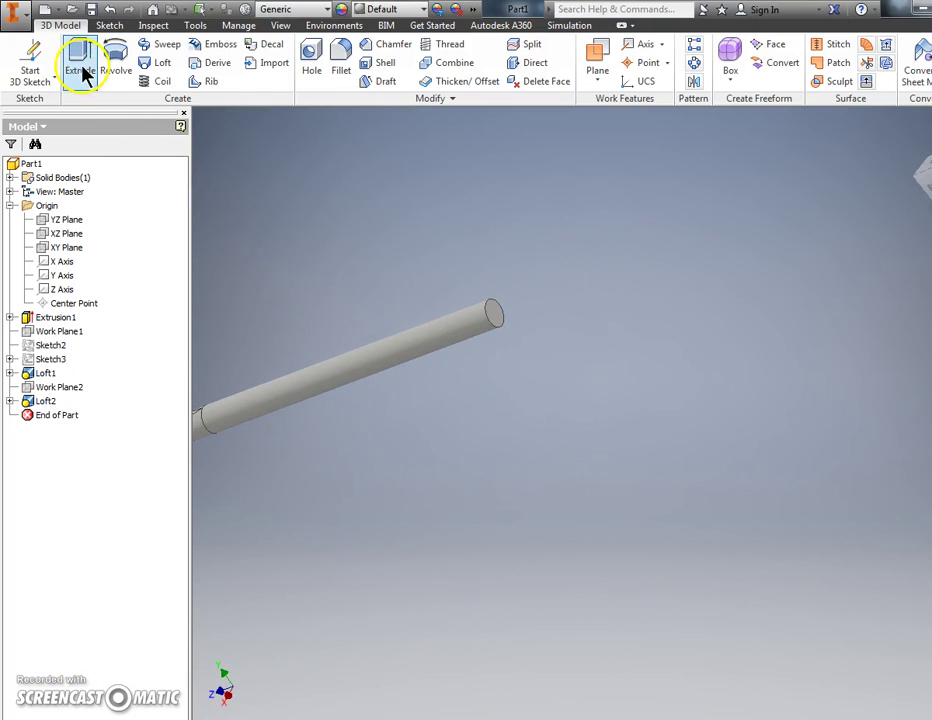
left_click(491, 314)
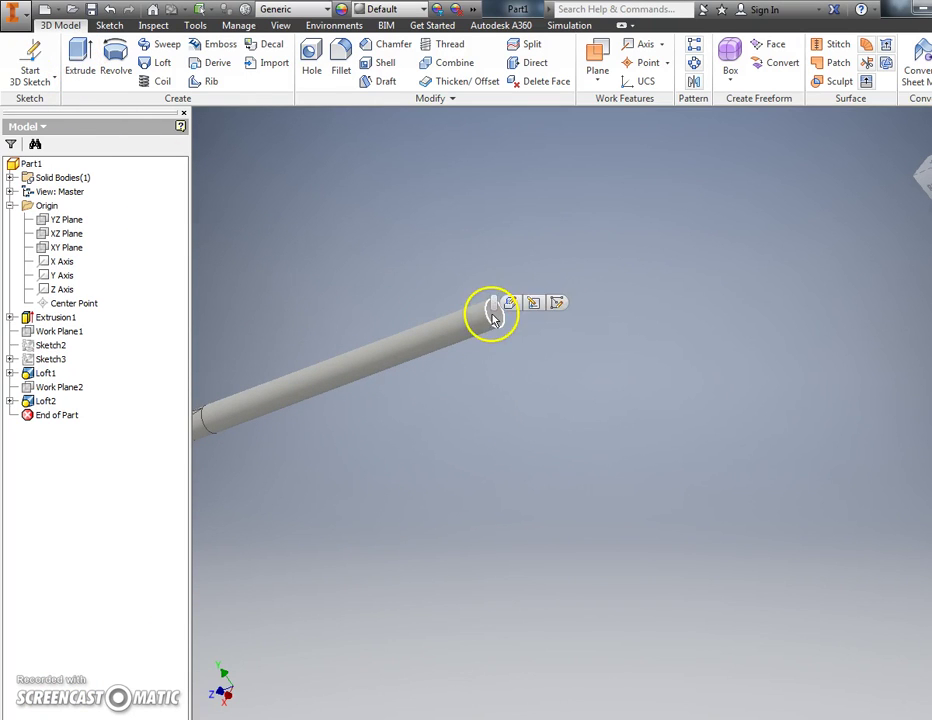
left_click(556, 305)
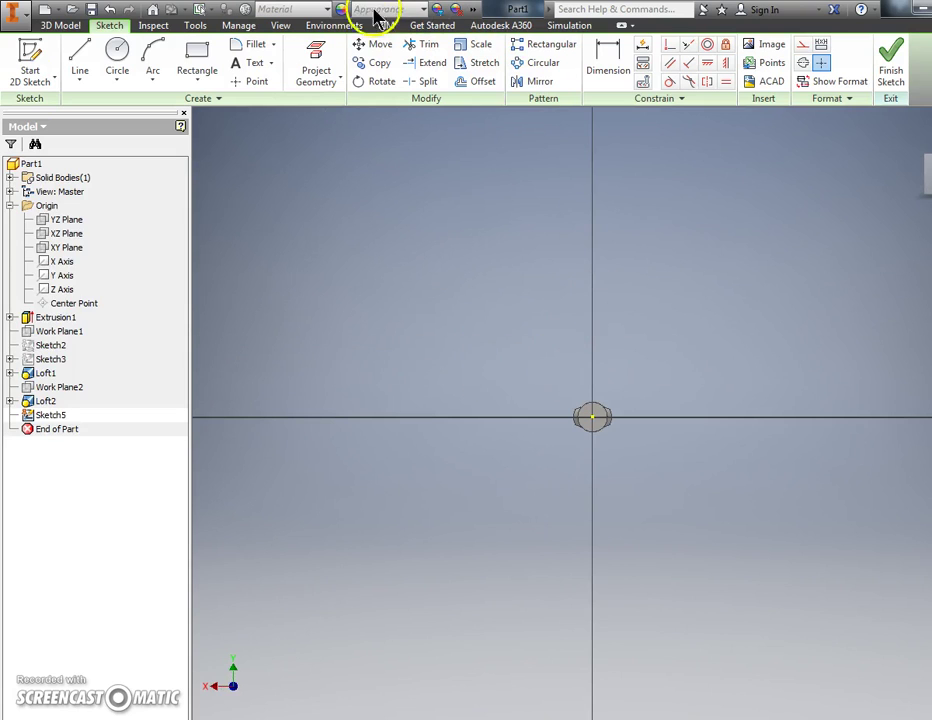
left_click(316, 70)
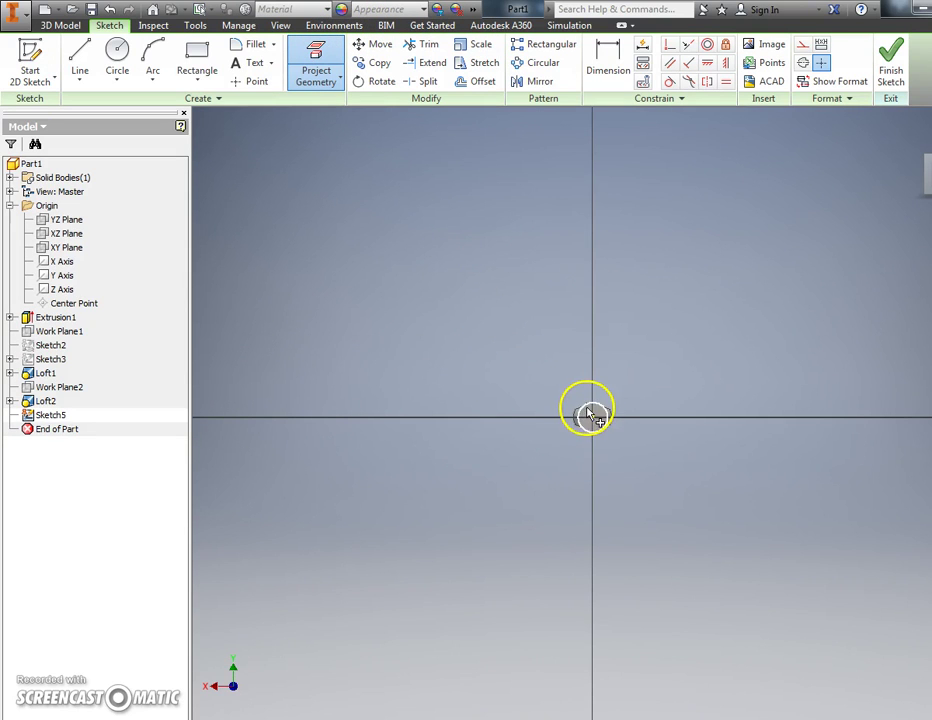
left_click(591, 413)
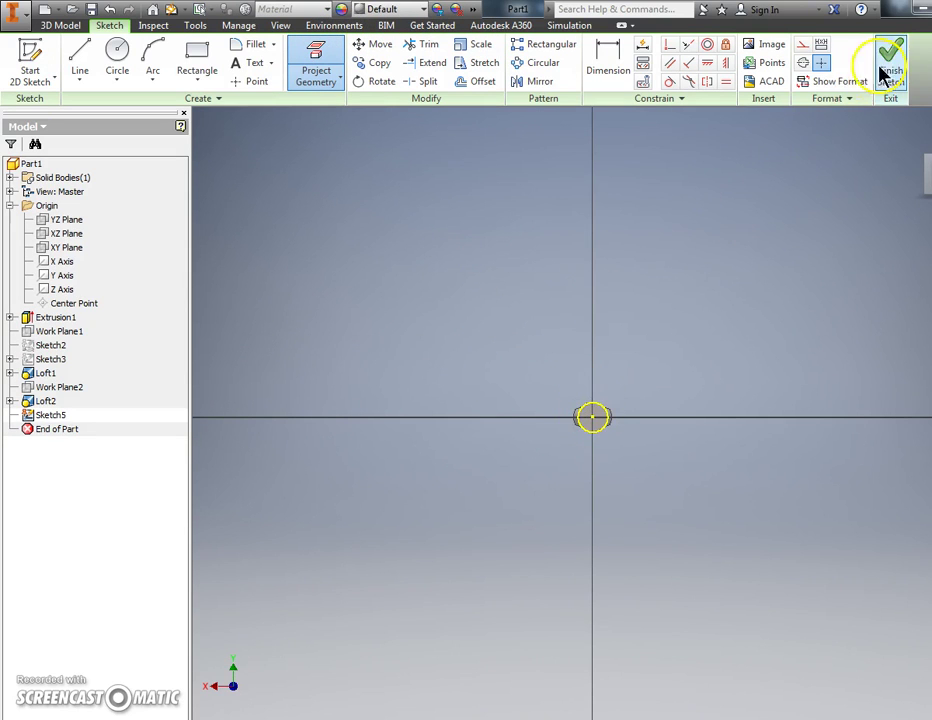
key("F6")
left_click(60, 25)
- Extrude the projected circle 0.05 in, then review Extrusion2's settings without changes
left_click(78, 58)
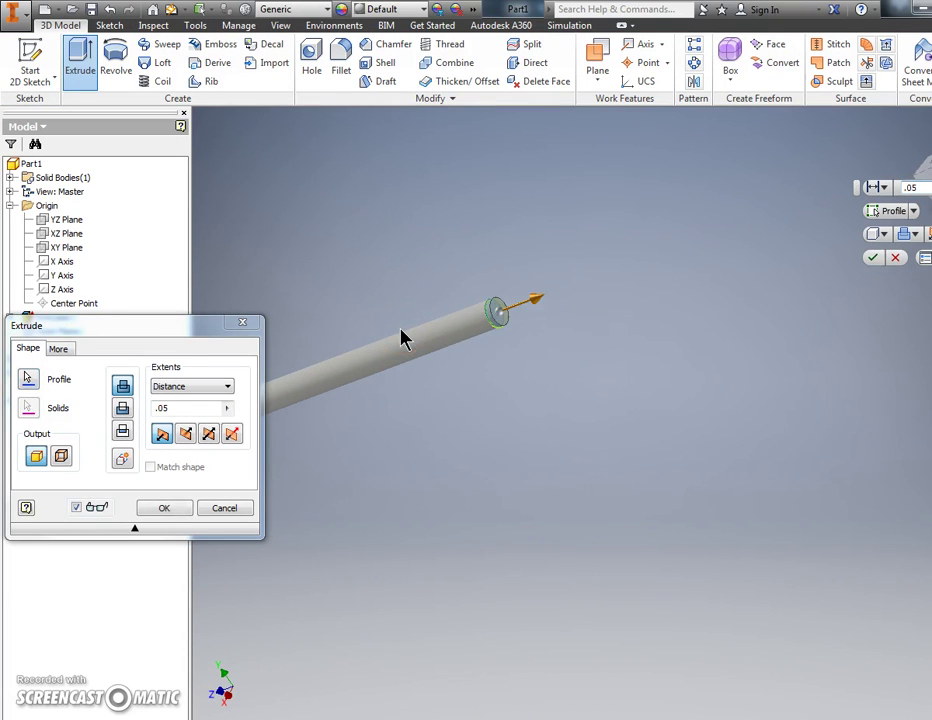
key("Return")
left_click(470, 337)
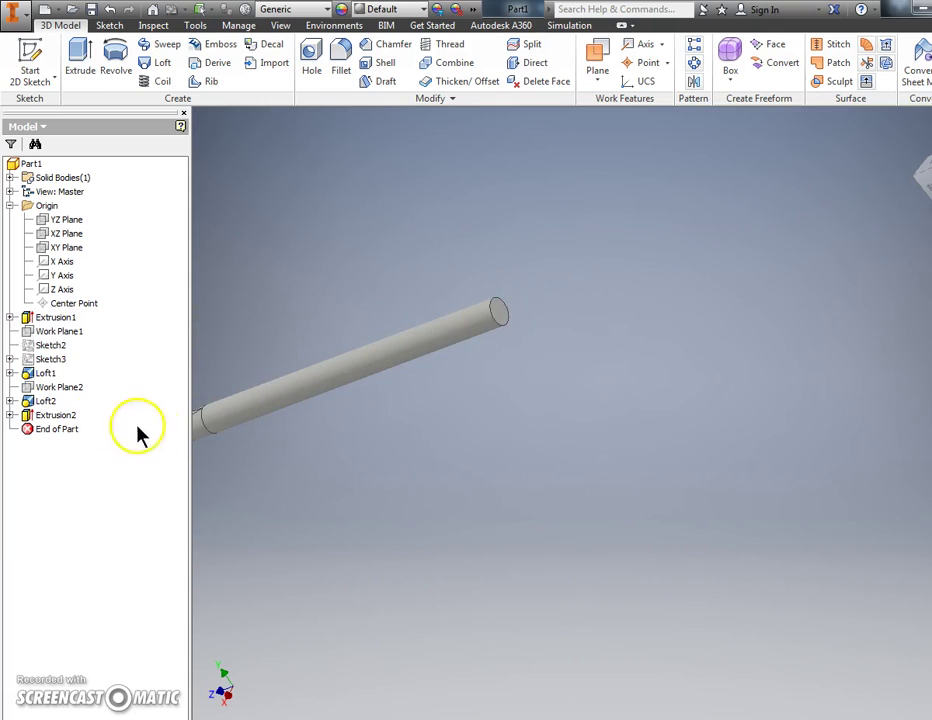
double_click(30, 415)
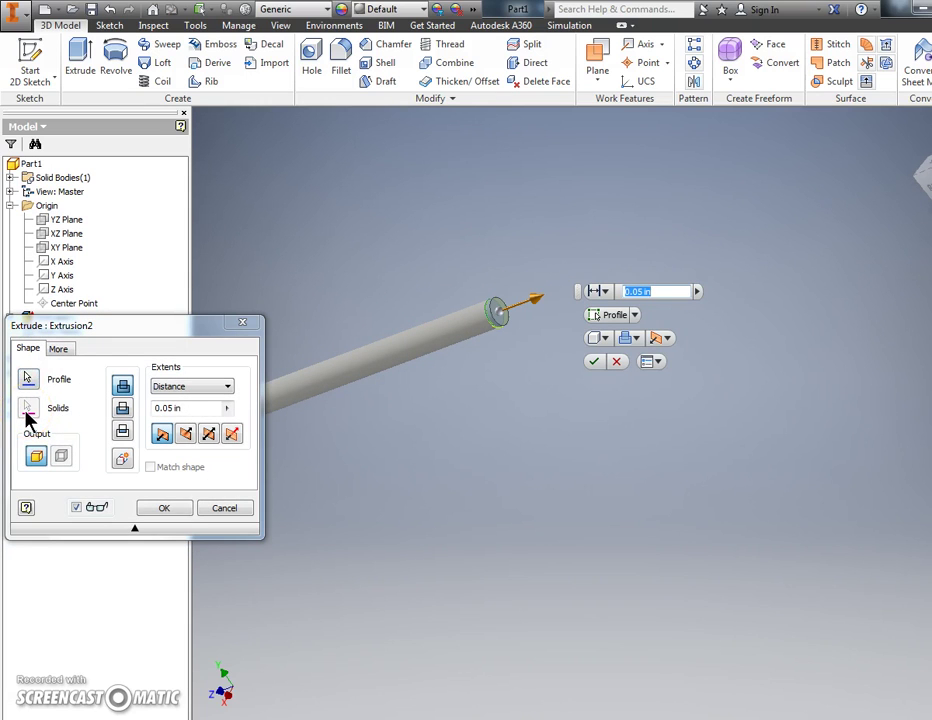
key("Escape")
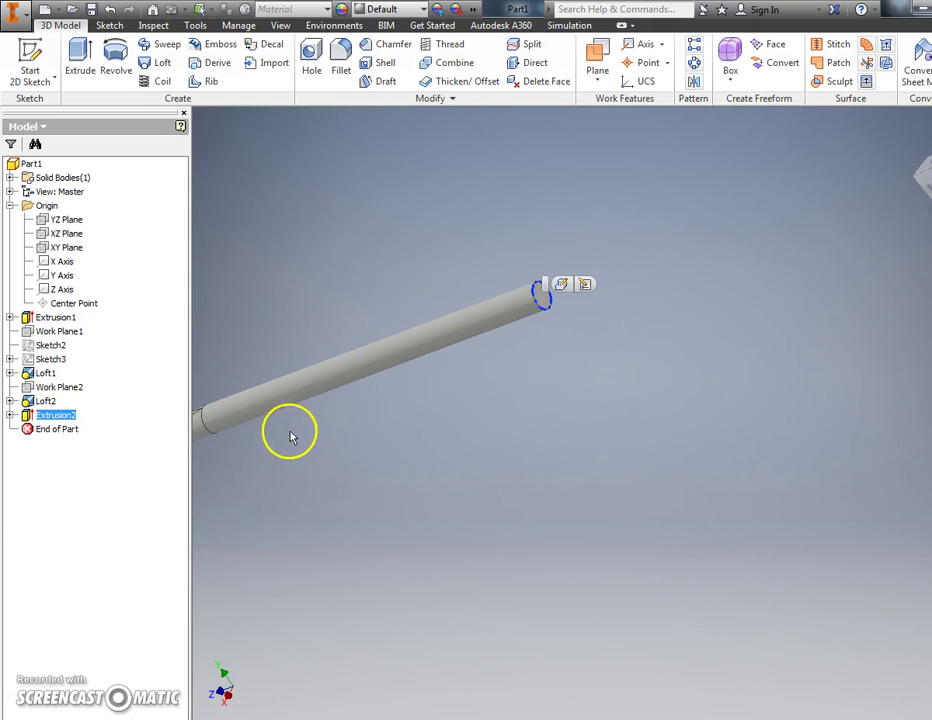
left_click(256, 420)
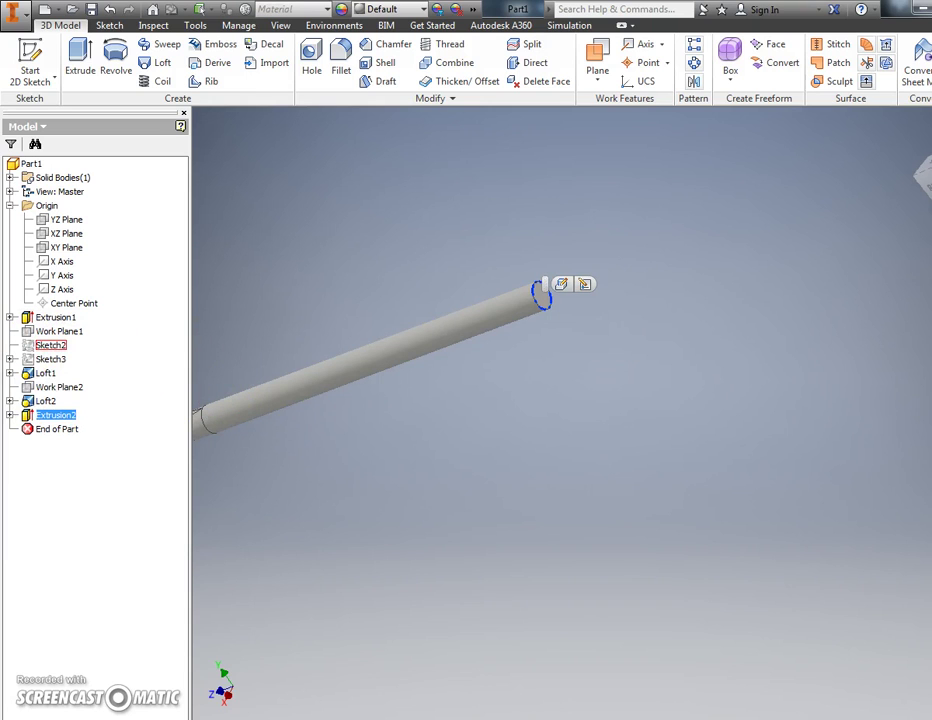
- Create Work Plane3 offset -.5 in from the shaft's end face and sketch on it
left_click_drag(0, 110, 0, 56)
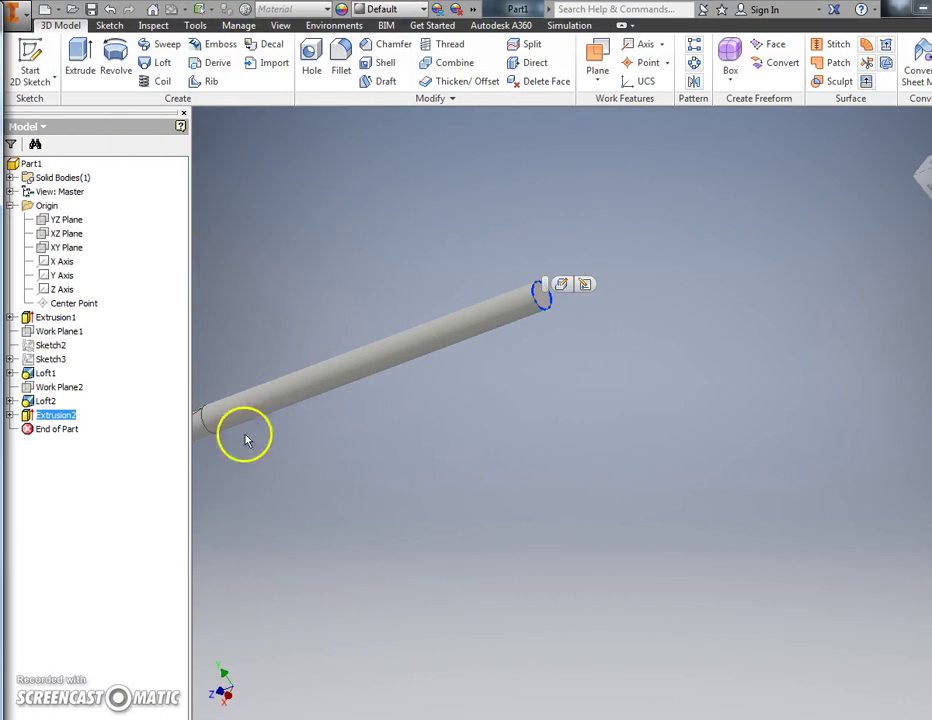
middle_click_drag(246, 440, 309, 470, "shift")
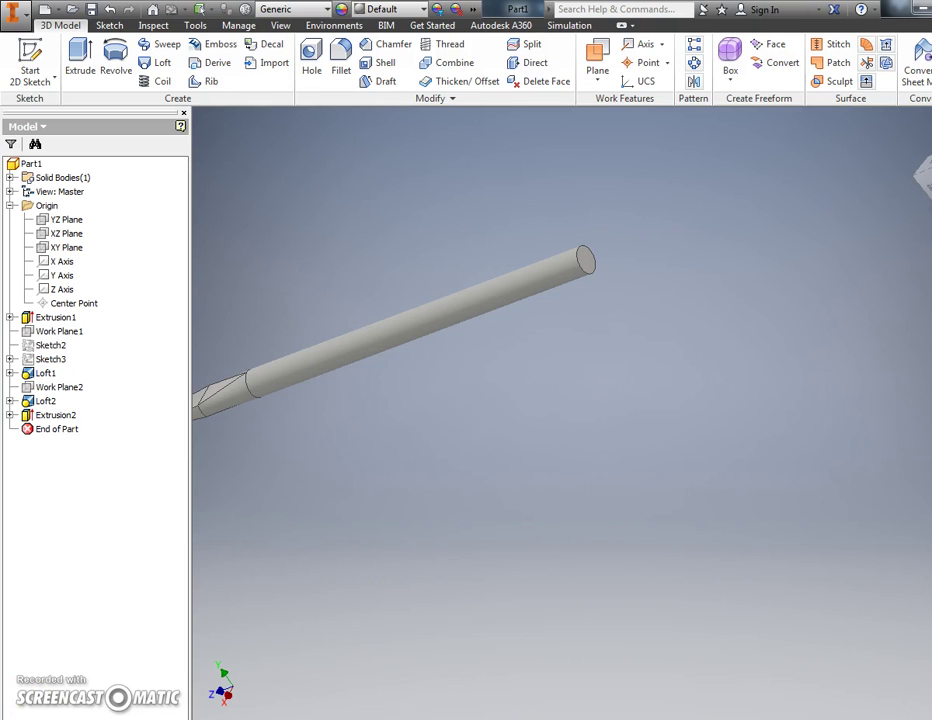
middle_click_drag(331, 461, 367, 444)
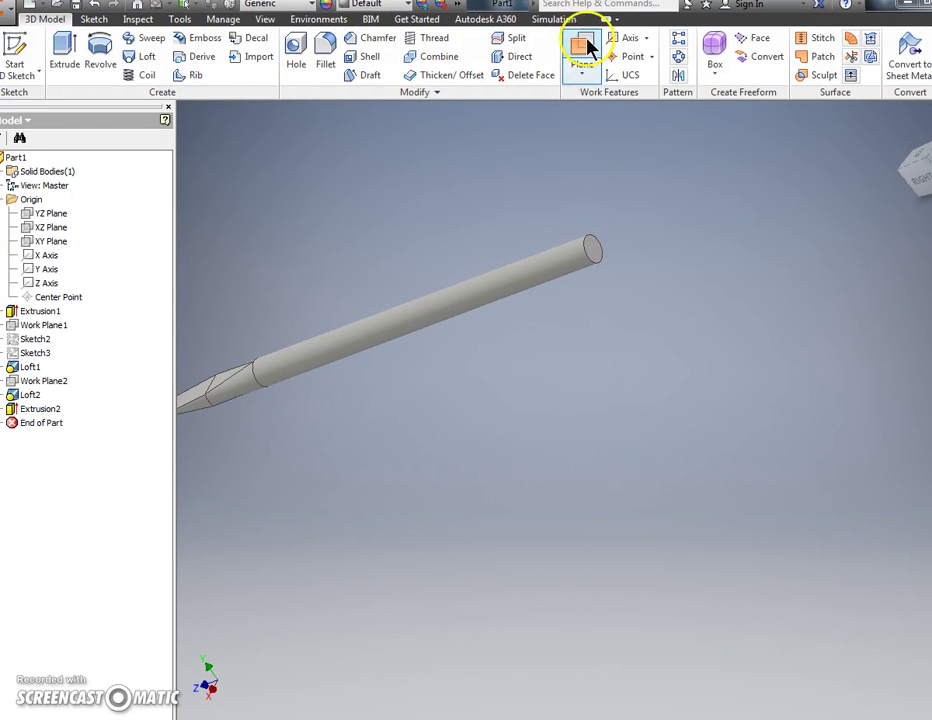
left_click(588, 52)
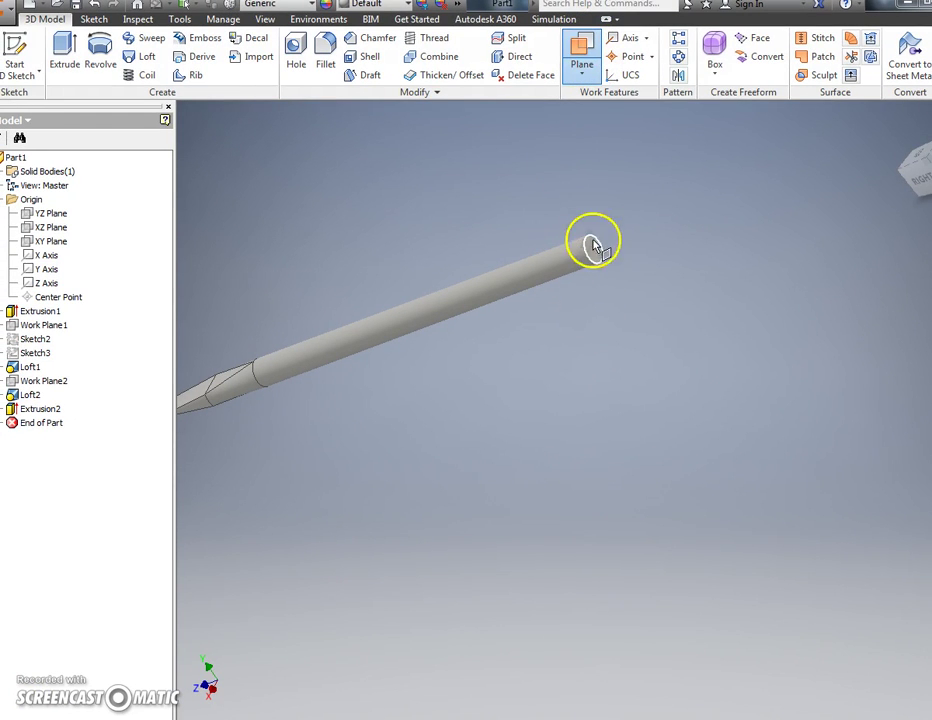
left_click(574, 88)
left_click(593, 255)
left_click(593, 255)
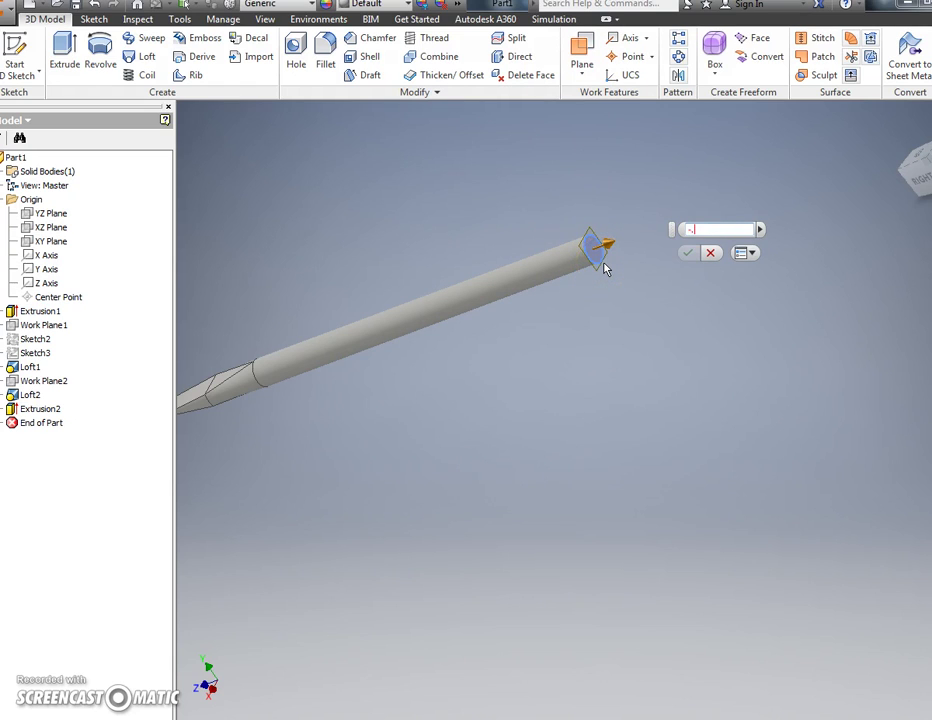
left_click(687, 253)
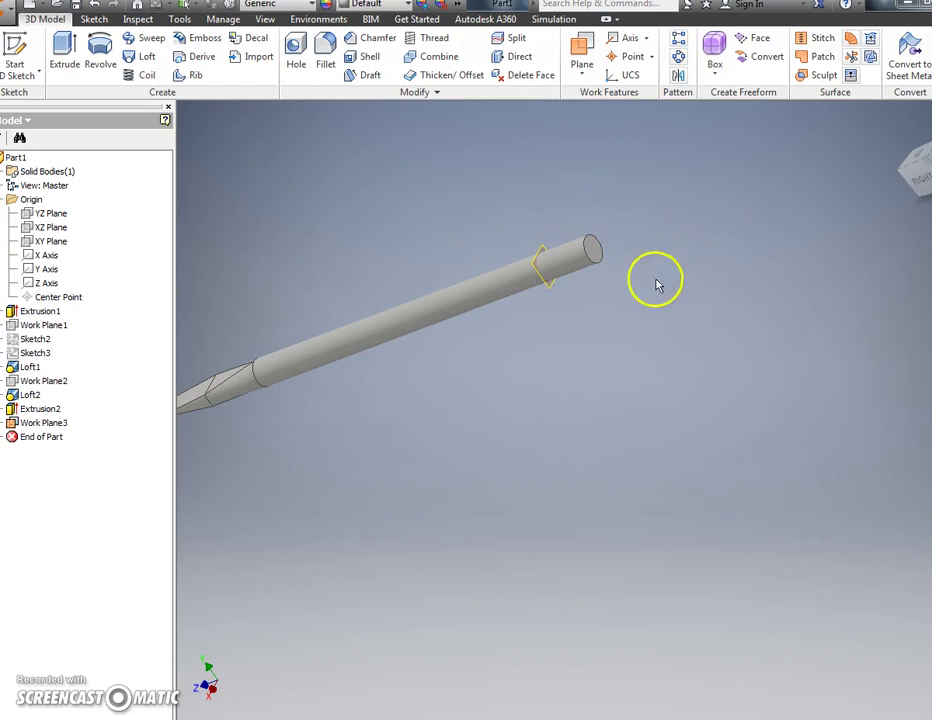
left_click(551, 295)
left_click(589, 284)
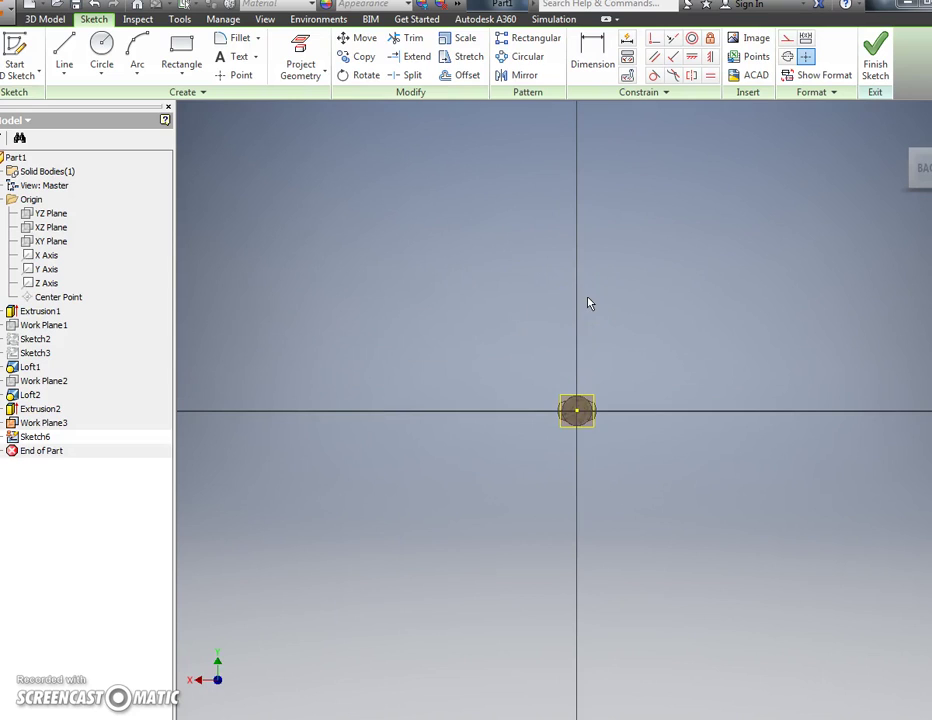
- Draw an ellipse centred on the sketch origin over the shaft outline
scroll(588, 303, "up", 3)
middle_click_drag(553, 329, 383, 200)
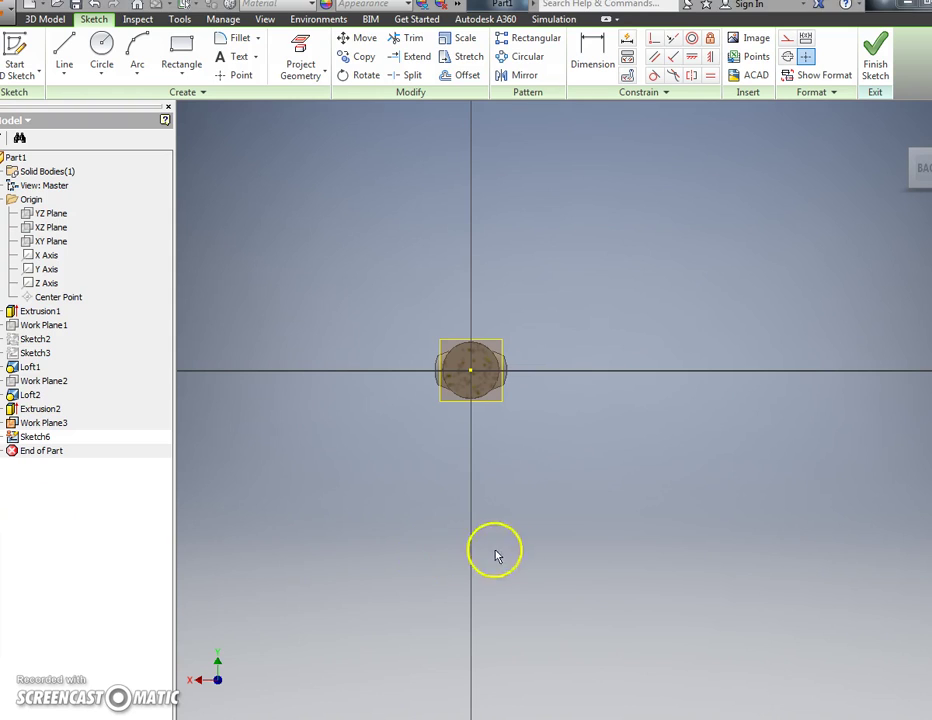
scroll(575, 435, "up", 5)
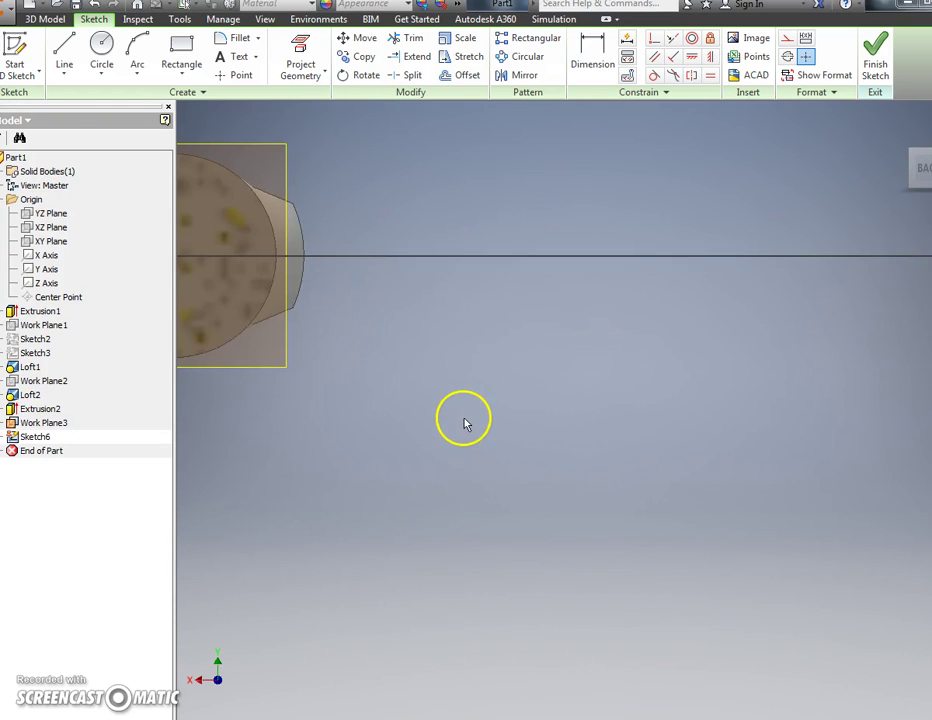
left_click(101, 74)
left_click(94, 160)
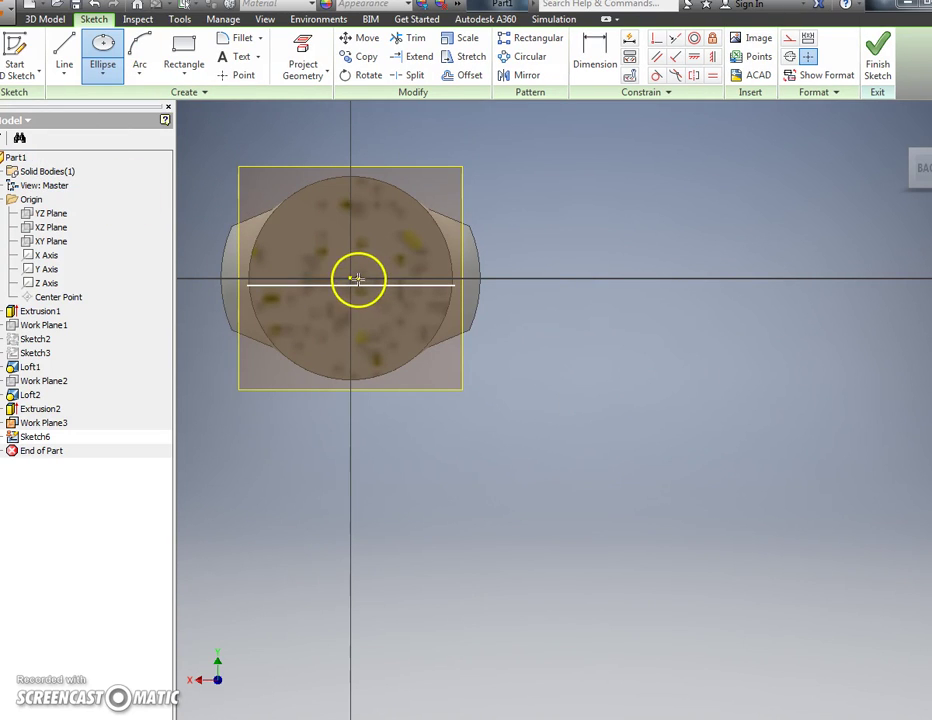
left_click(351, 279)
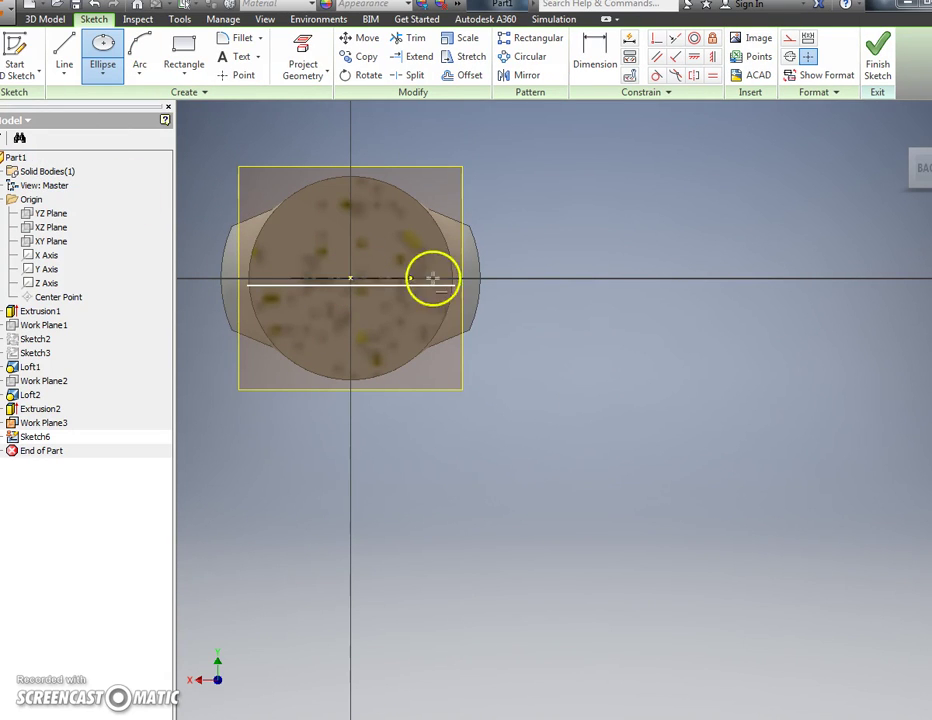
left_click(508, 277)
left_click(470, 224)
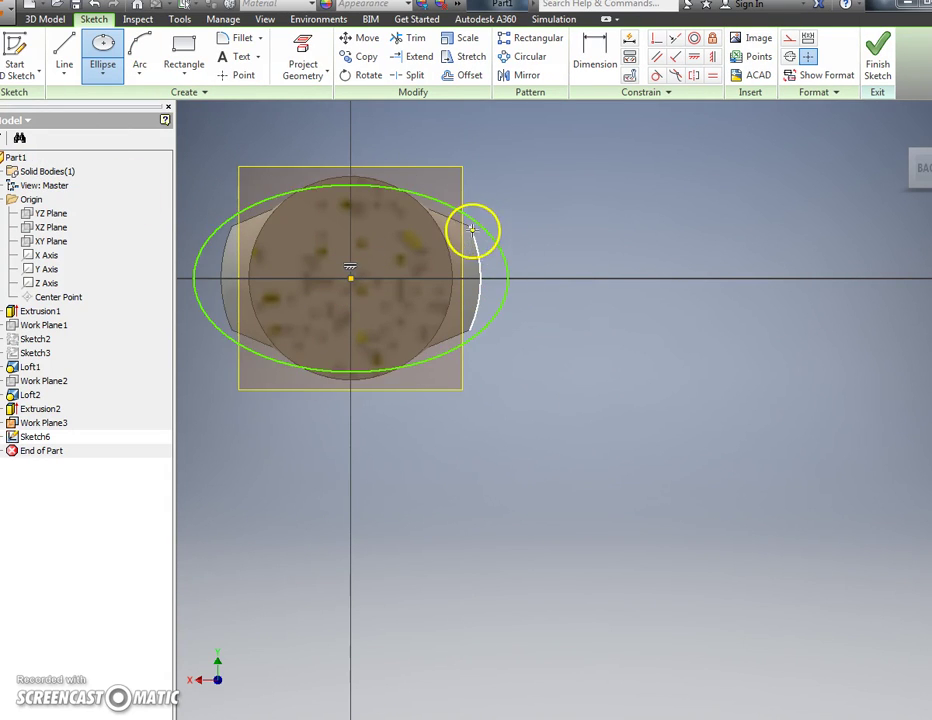
- Dimension the ellipse .094 vertically and .156 horizontally, then finish Sketch6
left_click(583, 78)
left_click(503, 250)
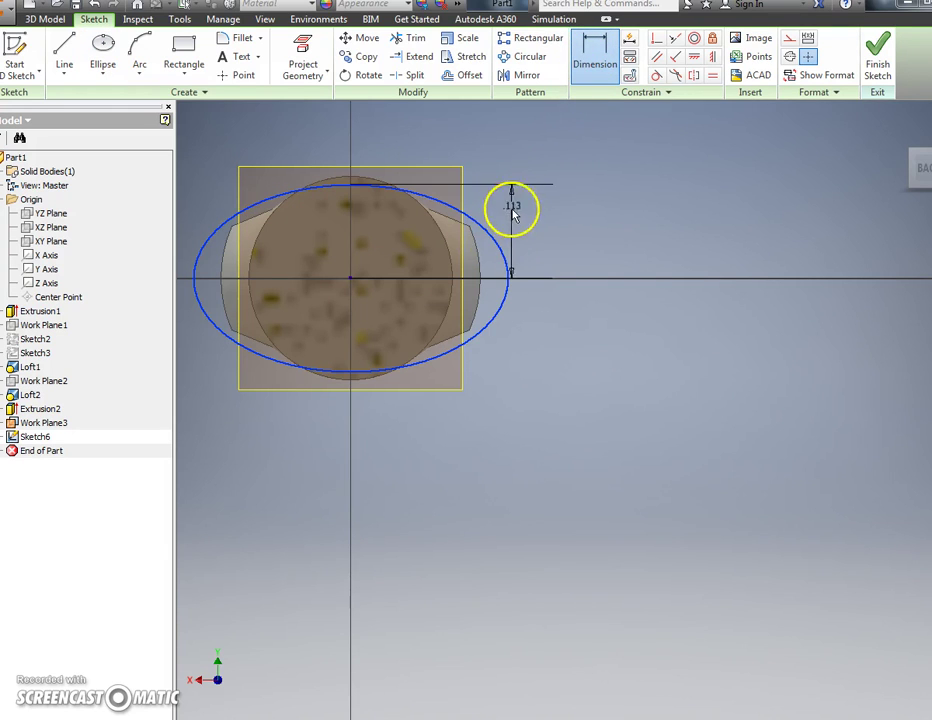
left_click(519, 206)
type(".094")
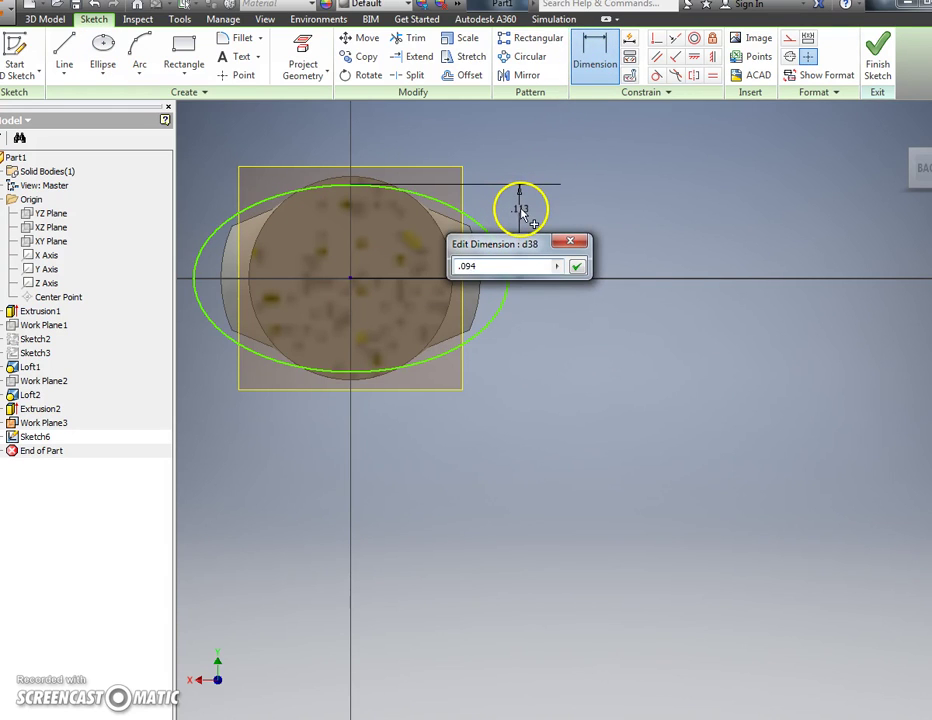
key("Return")
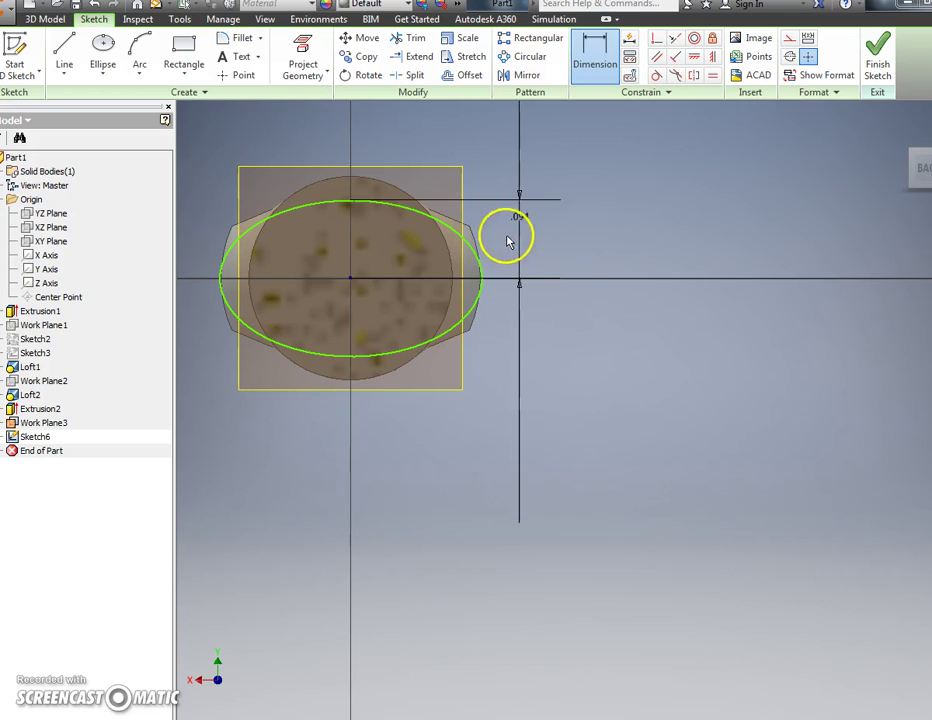
left_click(486, 275)
left_click(456, 141)
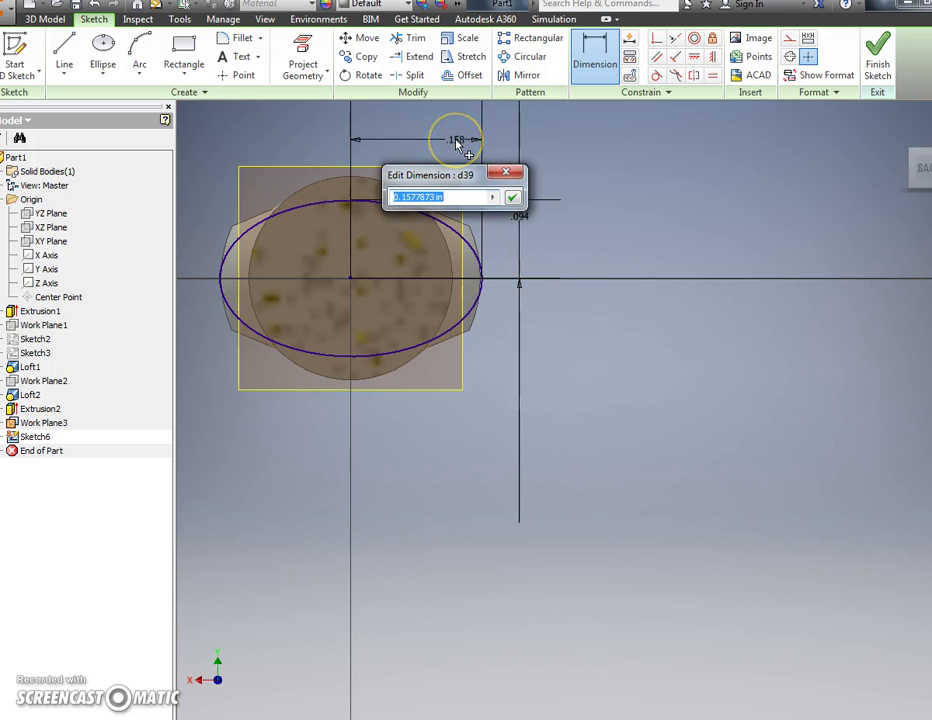
key("Return")
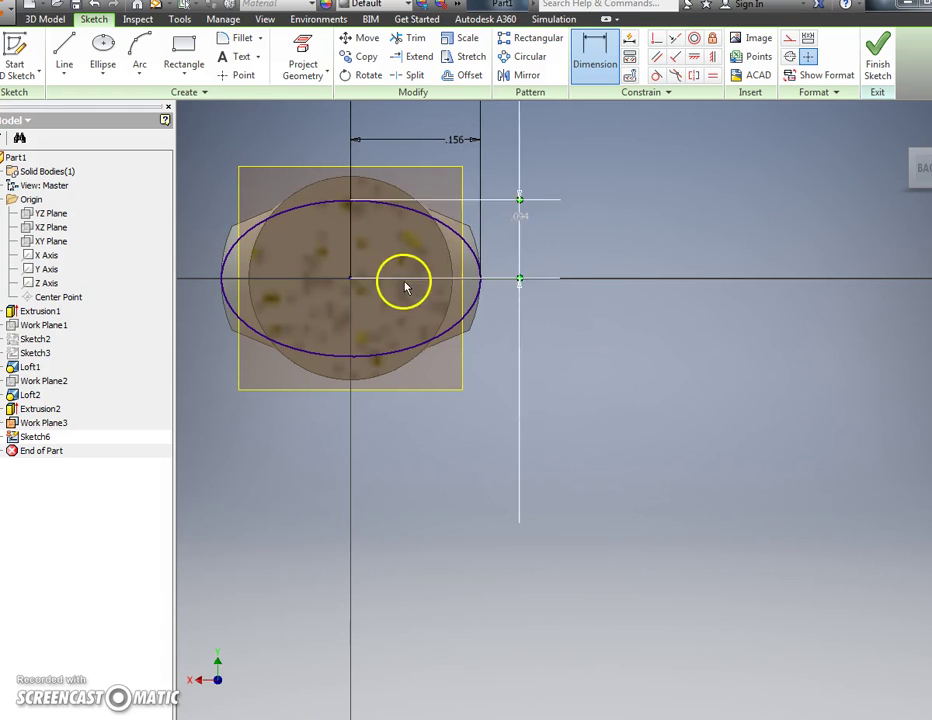
left_click(866, 60)
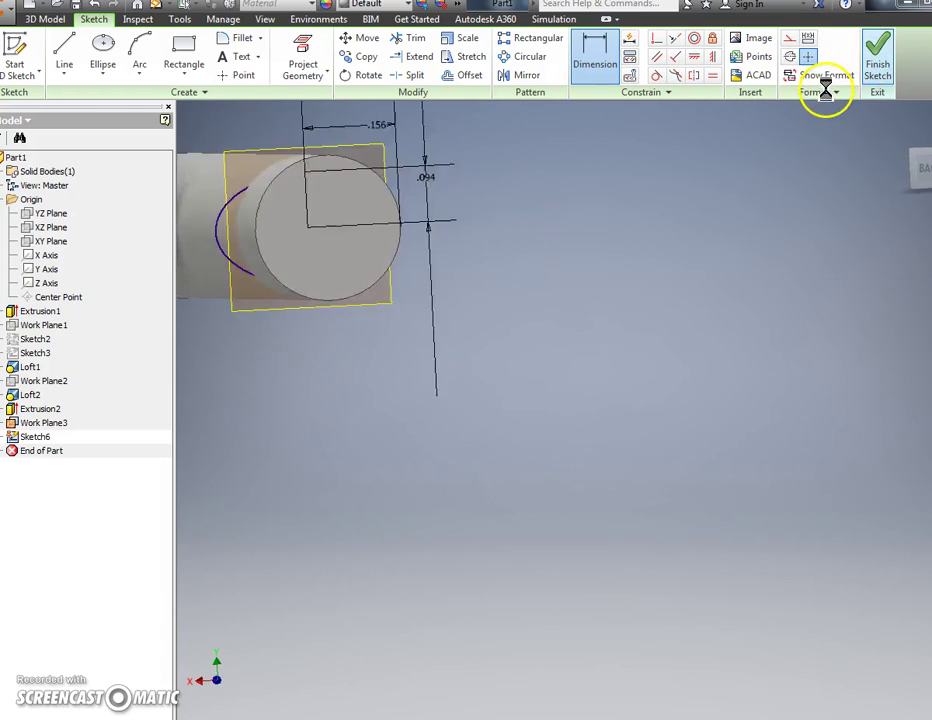
- Extrude the Sketch6 ellipse .125 in as a Join in the flipped direction
scroll(408, 448, "up", 5)
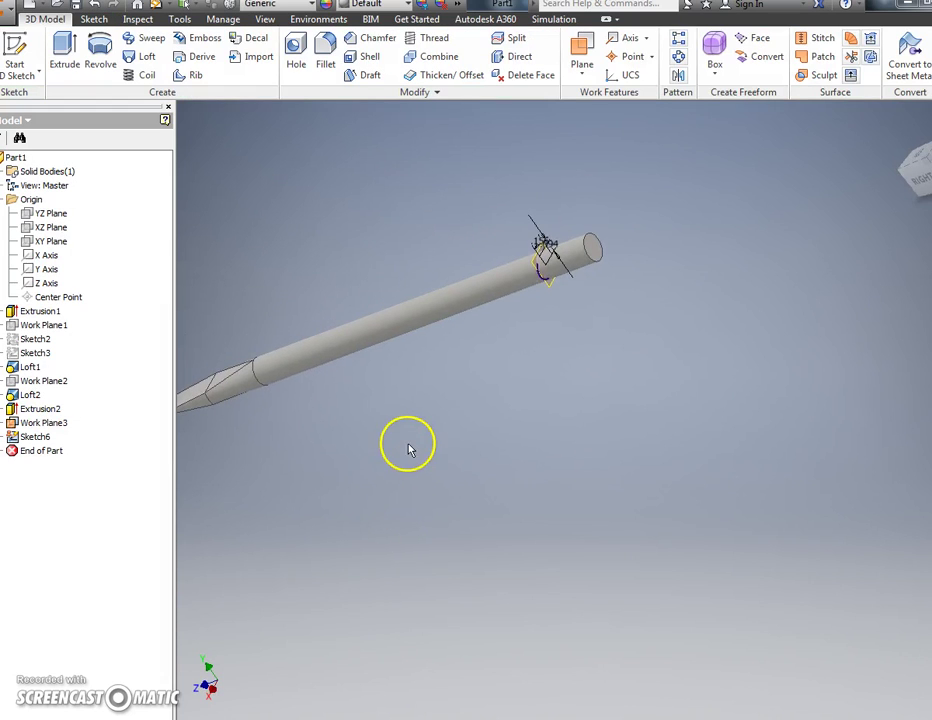
scroll(410, 445, "down", 3)
left_click(62, 40)
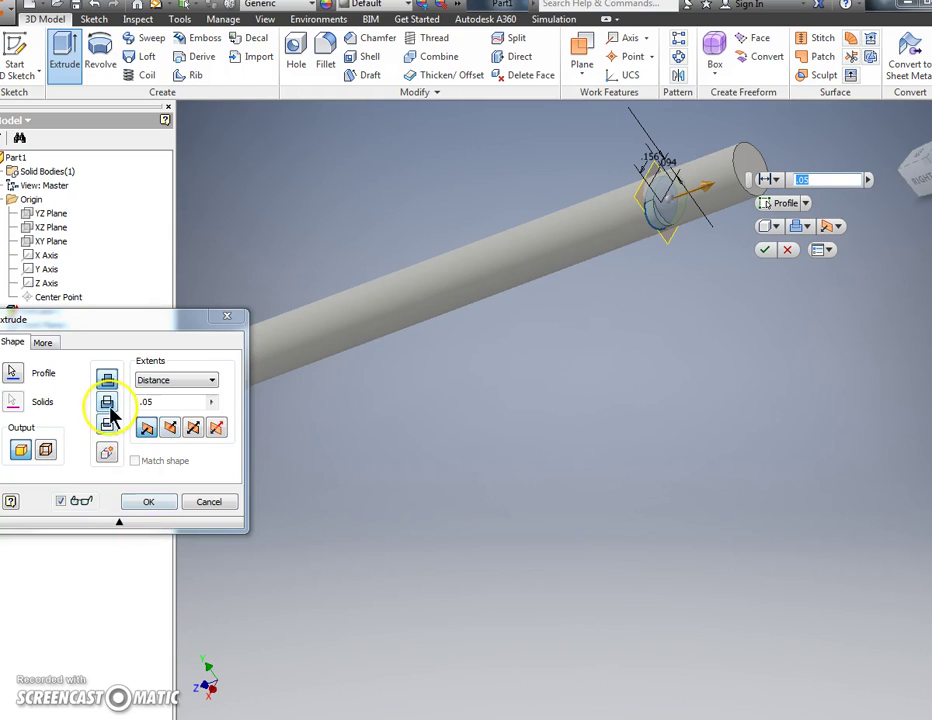
left_click(108, 405)
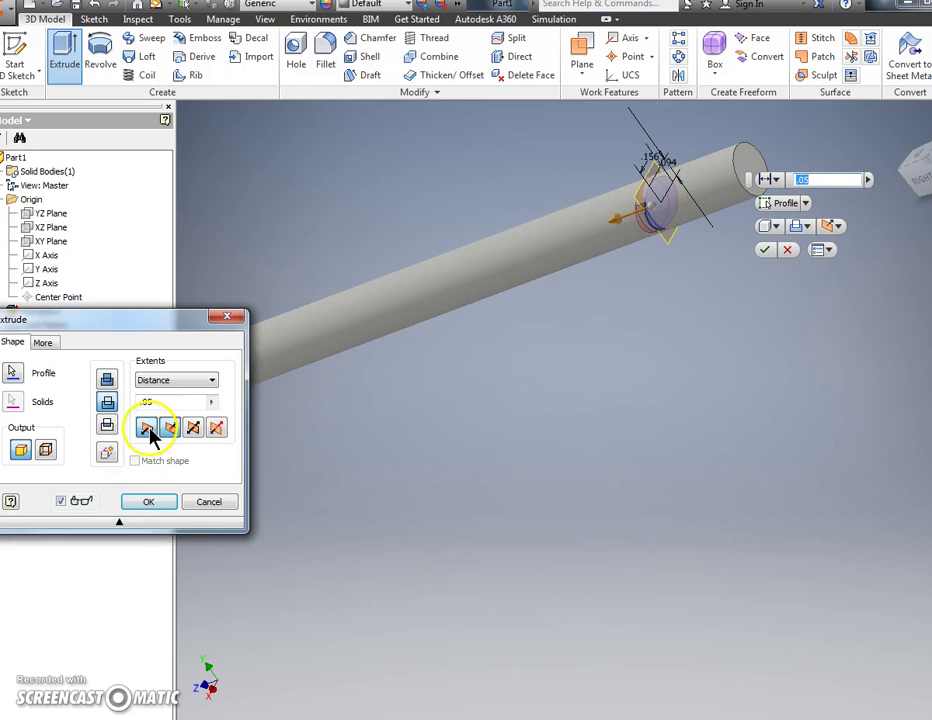
left_click(107, 382)
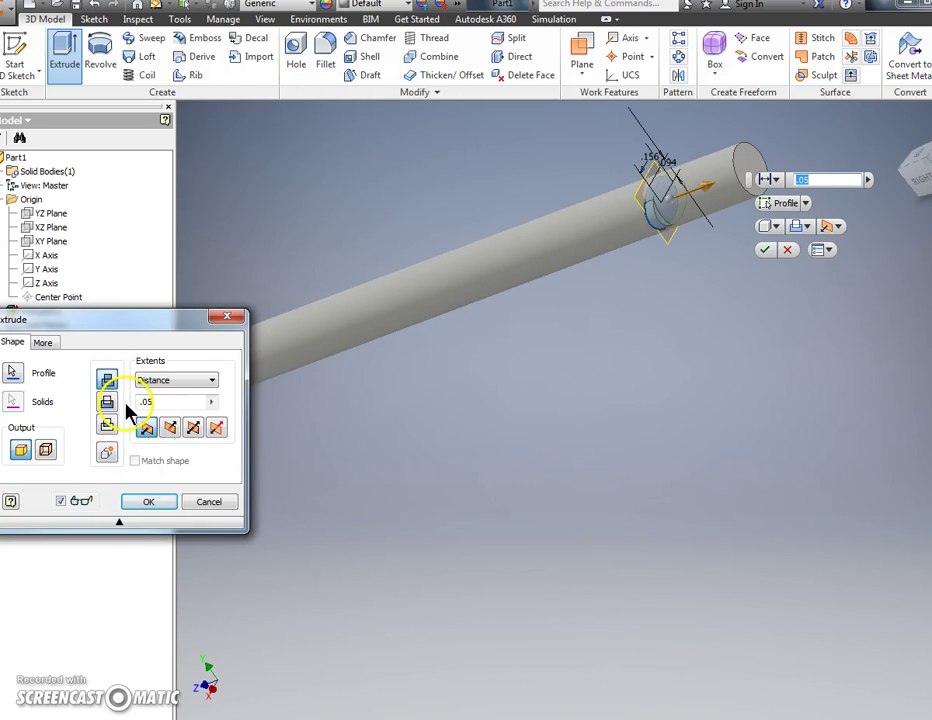
left_click(169, 427)
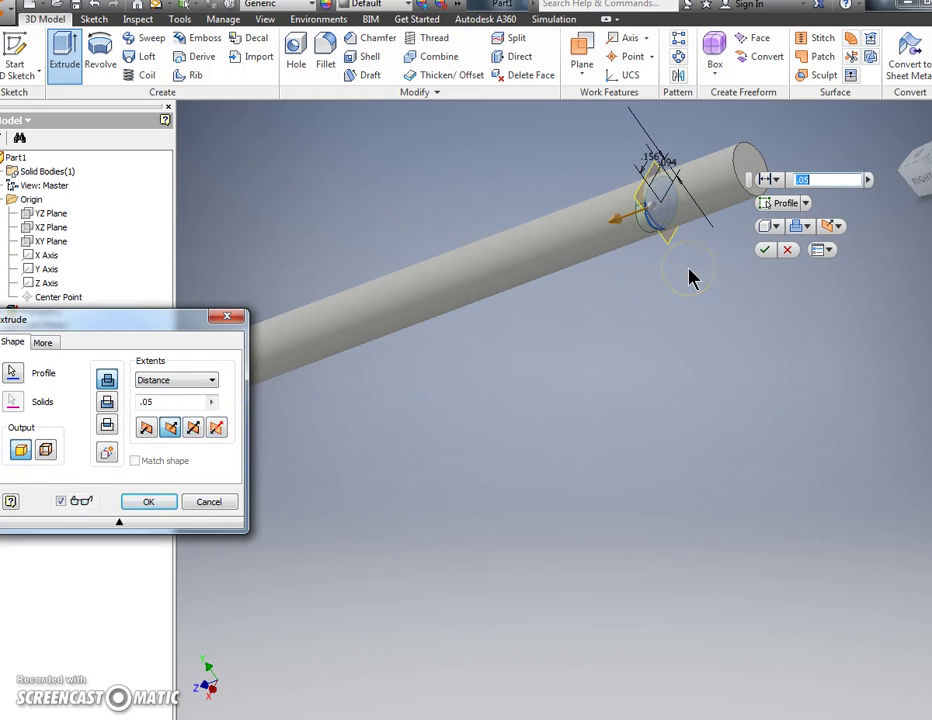
left_click(802, 179)
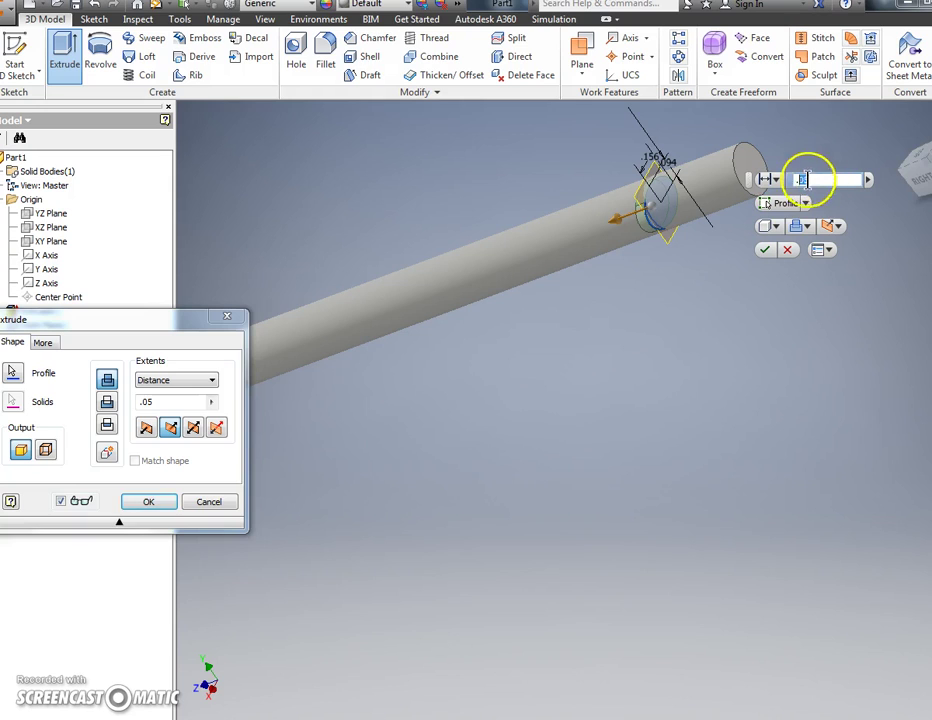
type(".12")
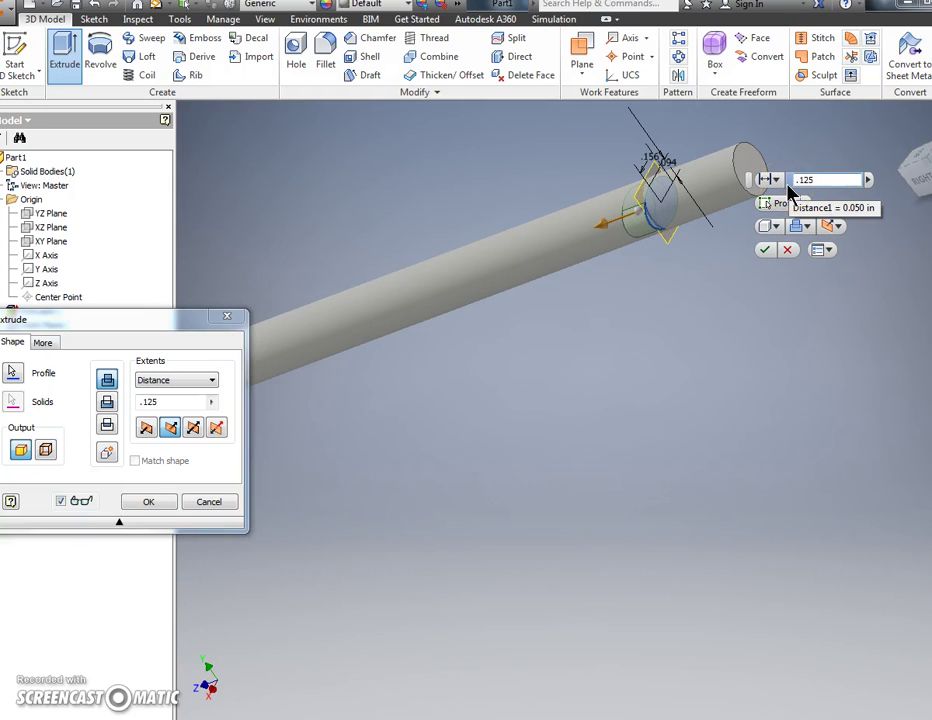
left_click(767, 250)
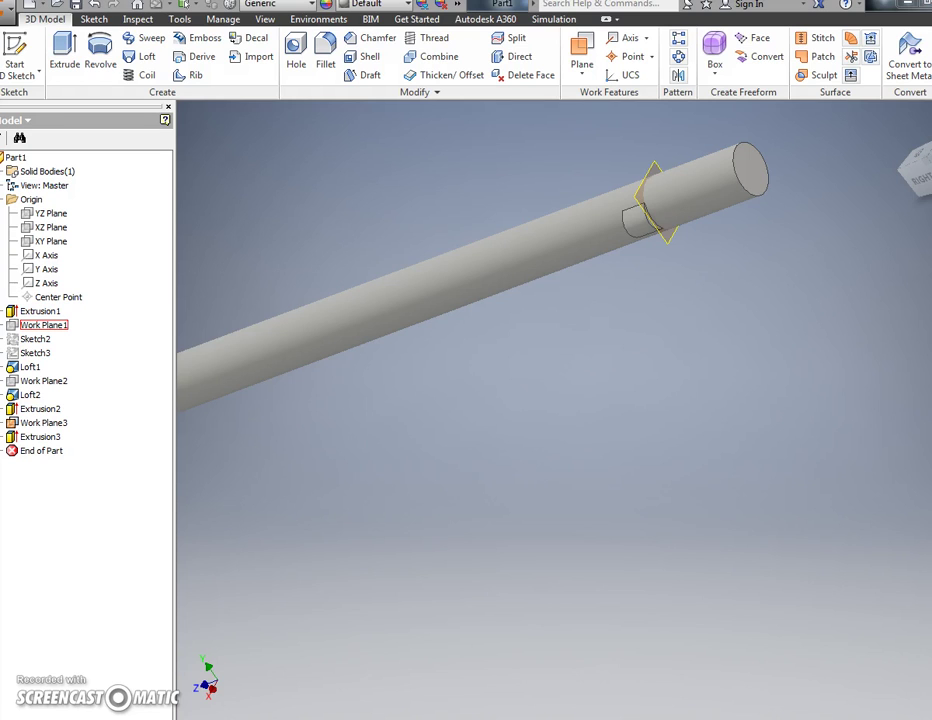
- Create Work Plane4 offset -1 in from the shaft's end face and sketch on it
left_click(584, 78)
left_click(532, 137)
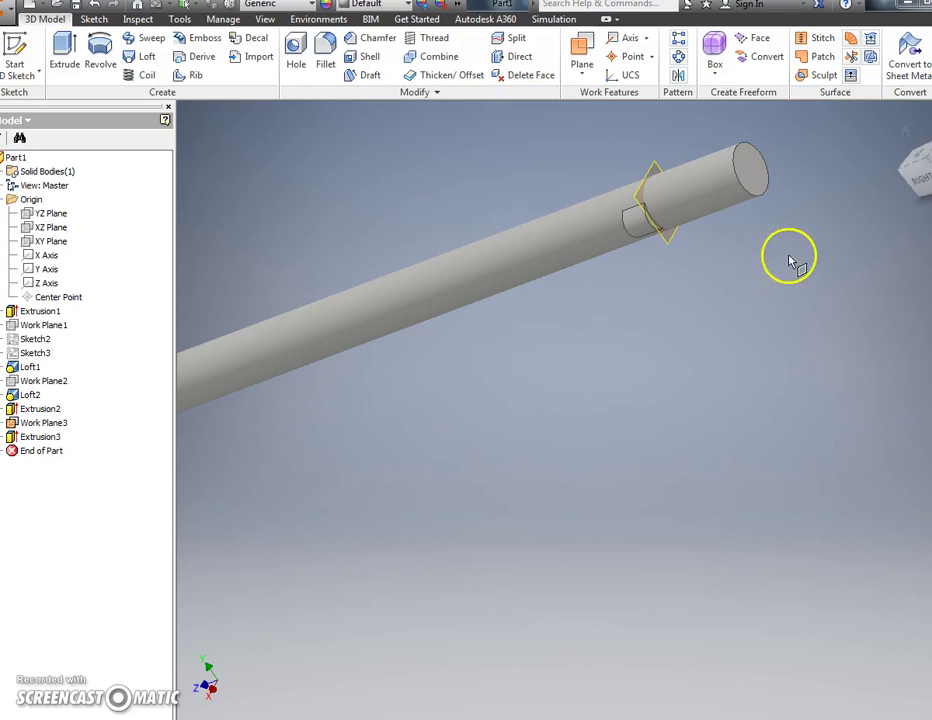
left_click(753, 180)
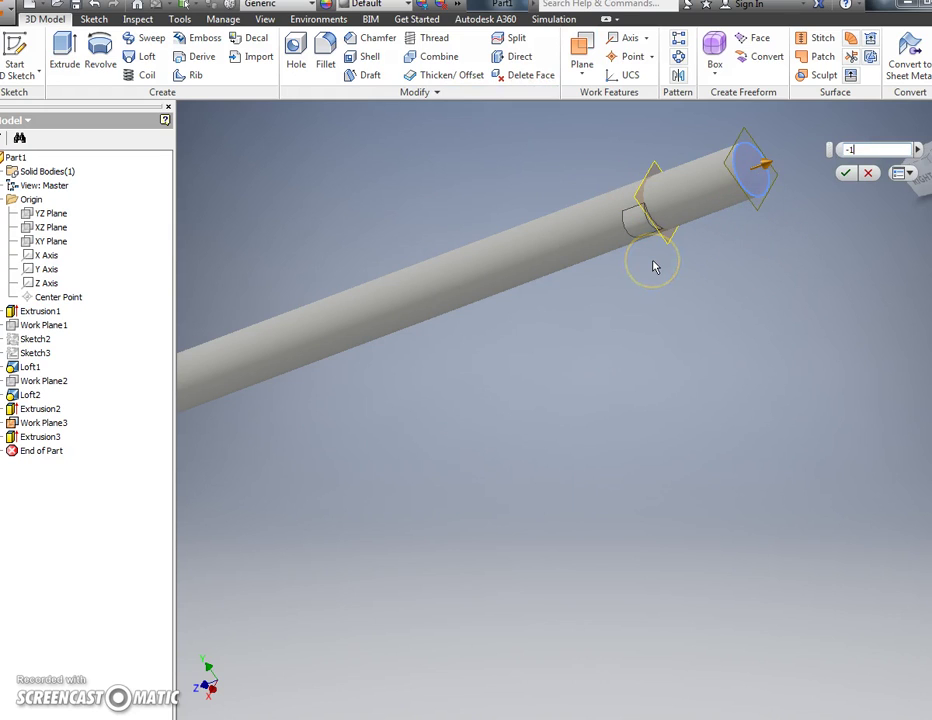
type("-1")
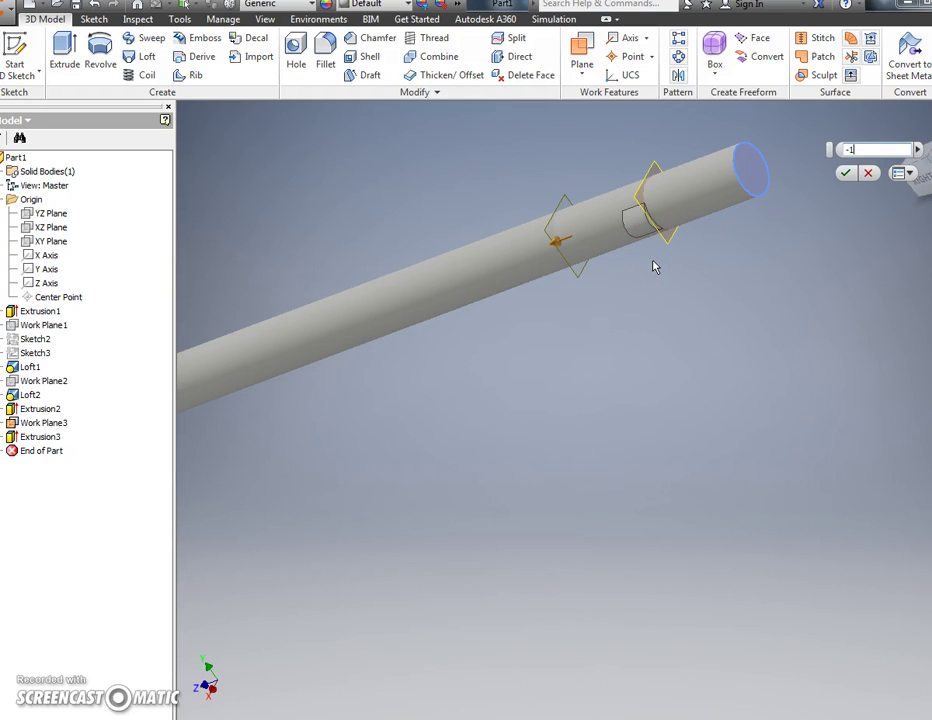
key("Return")
left_click(648, 270)
left_click(570, 284)
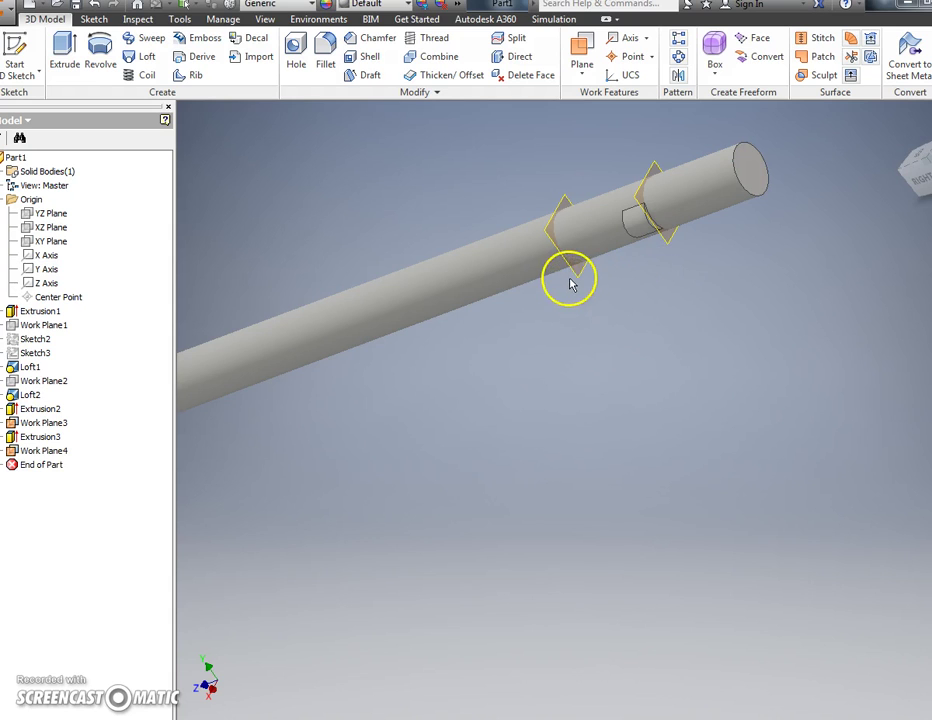
left_click(573, 282)
left_click(619, 270)
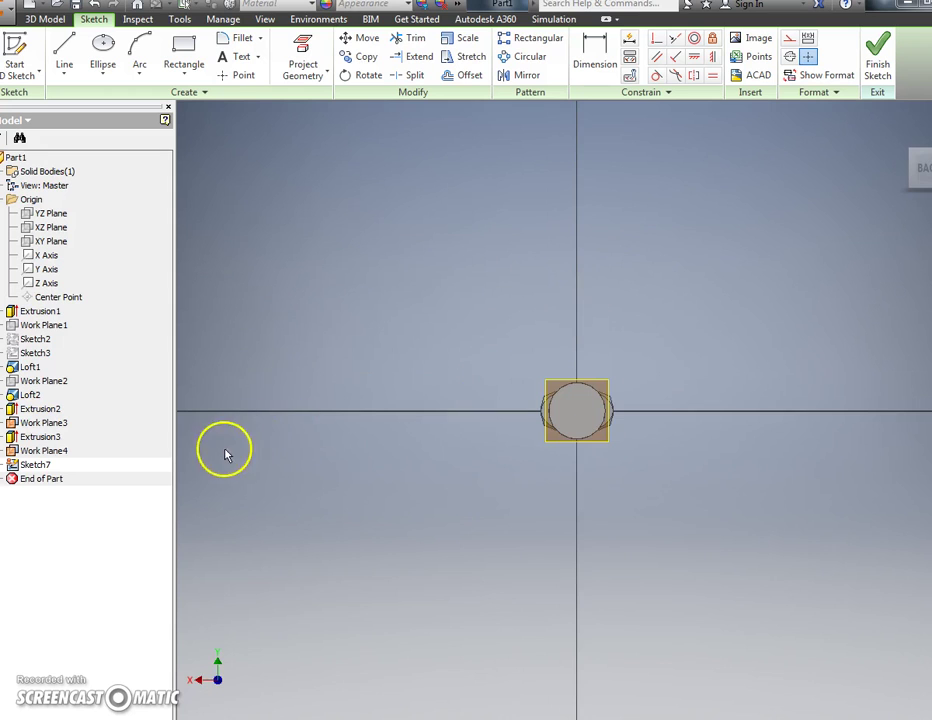
- Project the right and left crescent outlines into Sketch7 from a front view
mouse_move(225, 450)
middle_mouse_down("shift")
mouse_move(341, 441)
mouse_move(509, 455)
mouse_move(493, 449)
middle_mouse_up("shift")
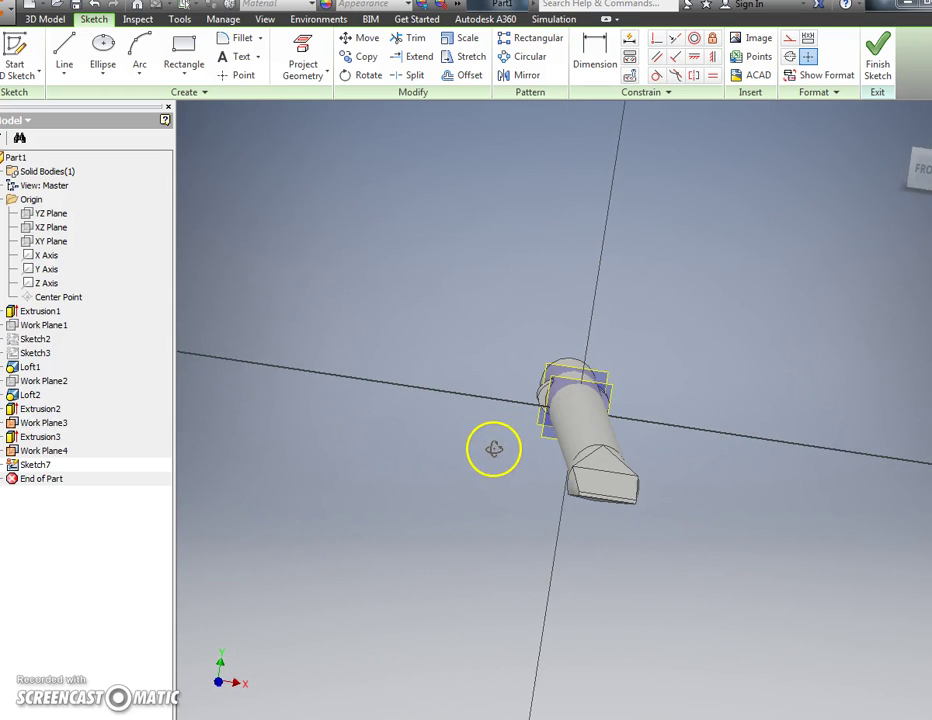
left_click(922, 176)
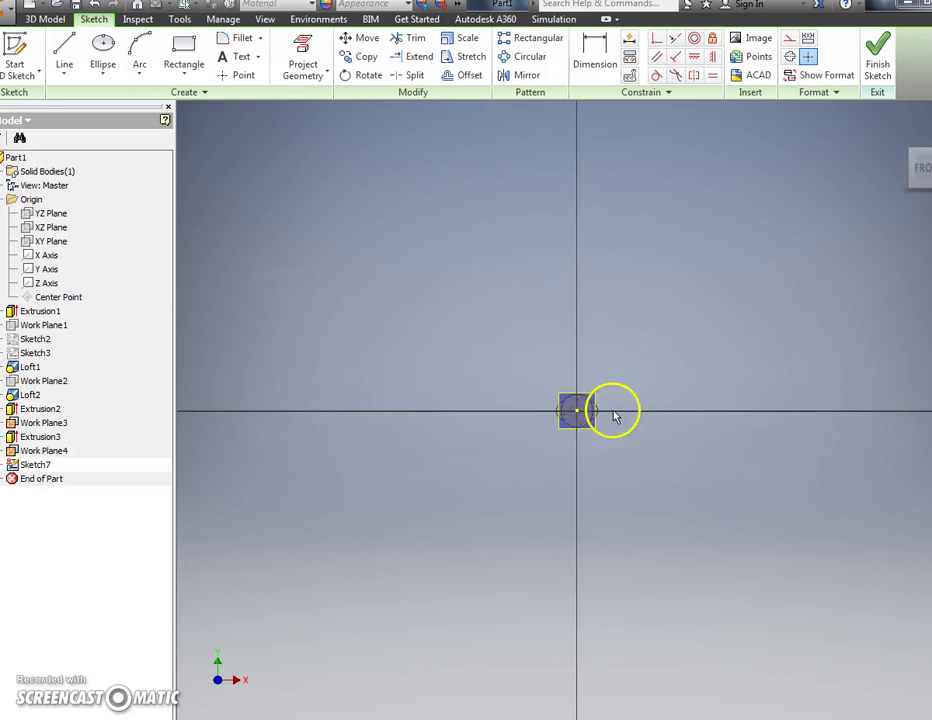
scroll(612, 425, "down", 10)
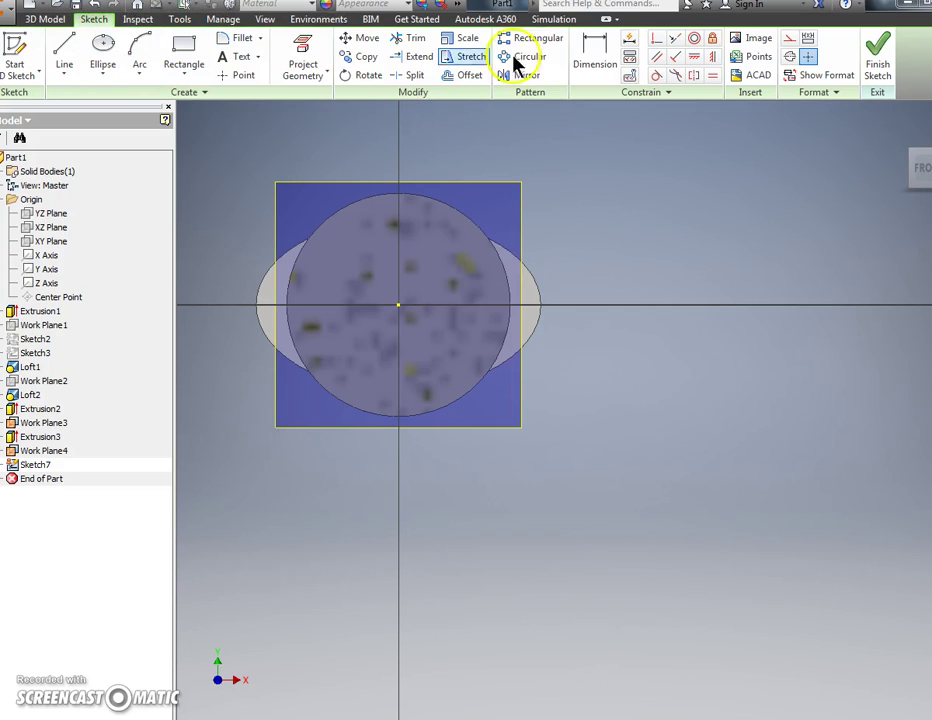
left_click(305, 50)
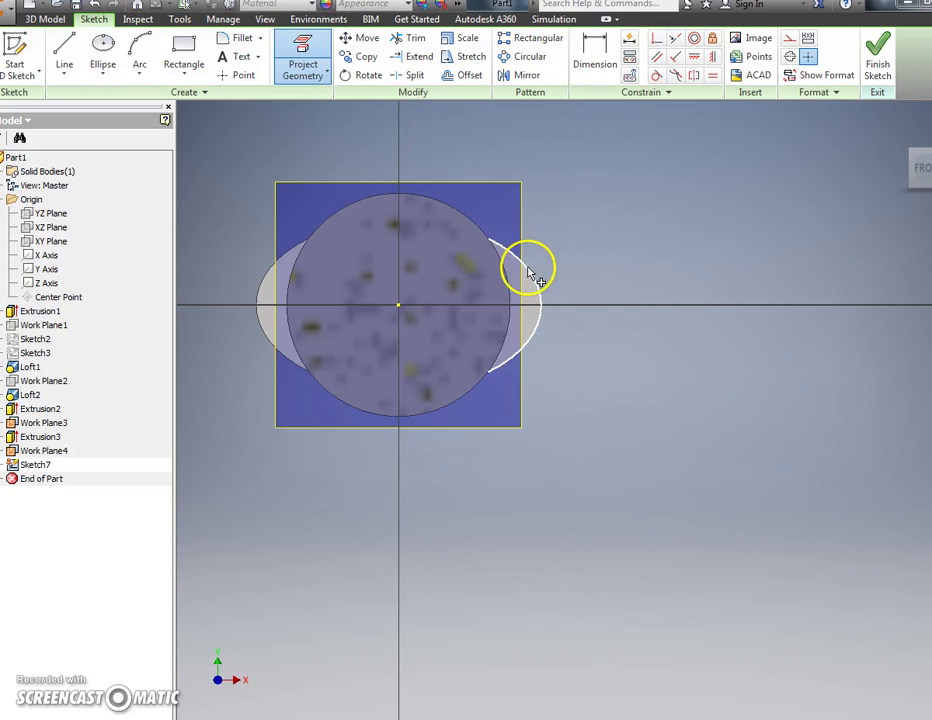
left_click(512, 295)
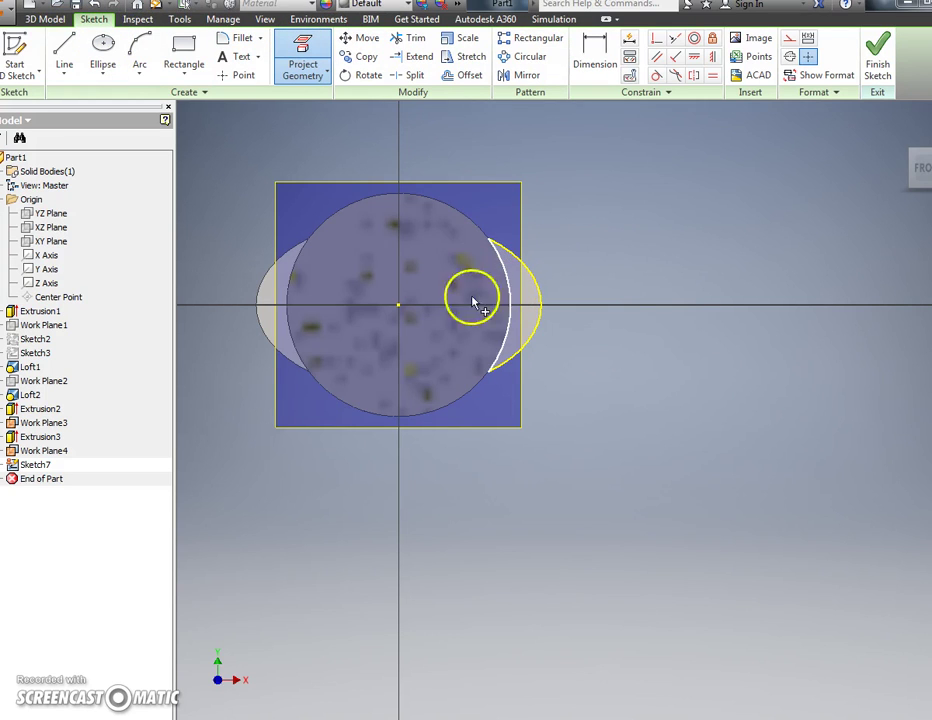
left_click(274, 276)
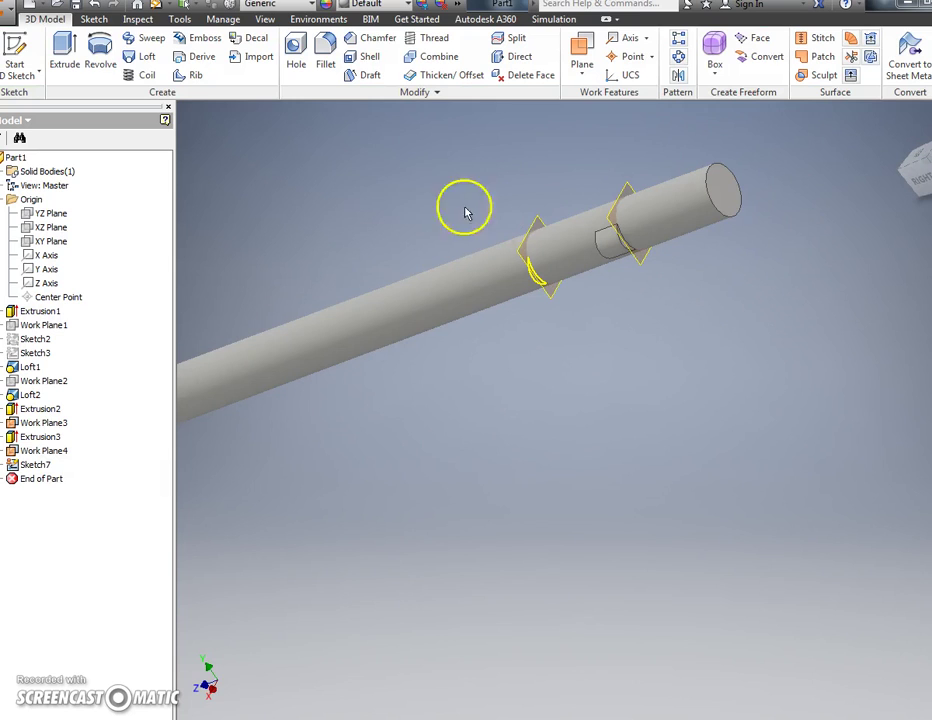
- Extrude Sketch7's left crescent .125 in with the direction reversed
left_click(64, 52)
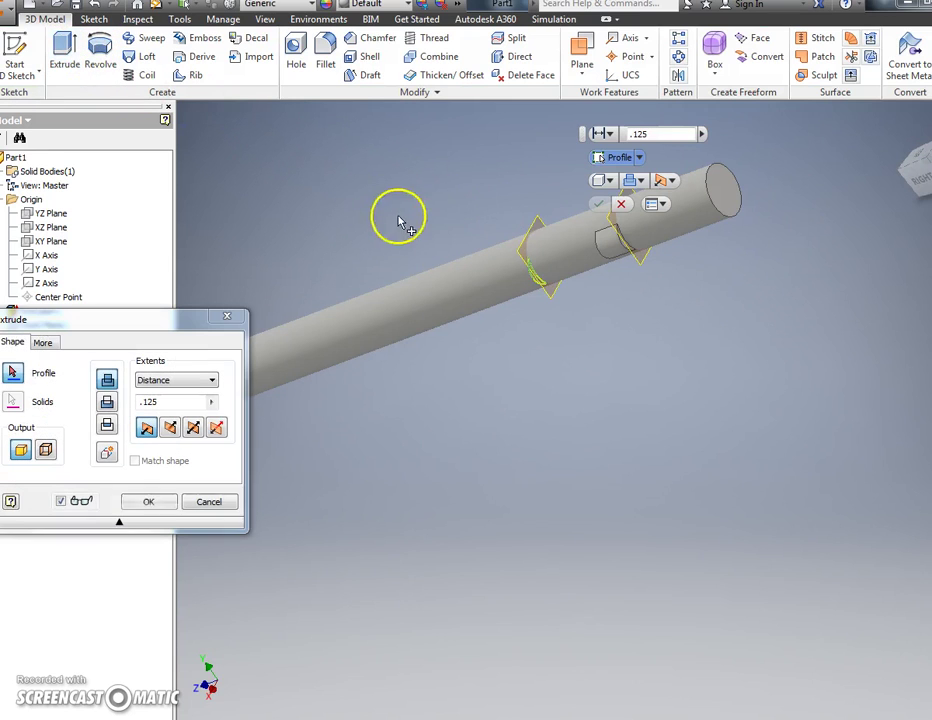
left_click(537, 284)
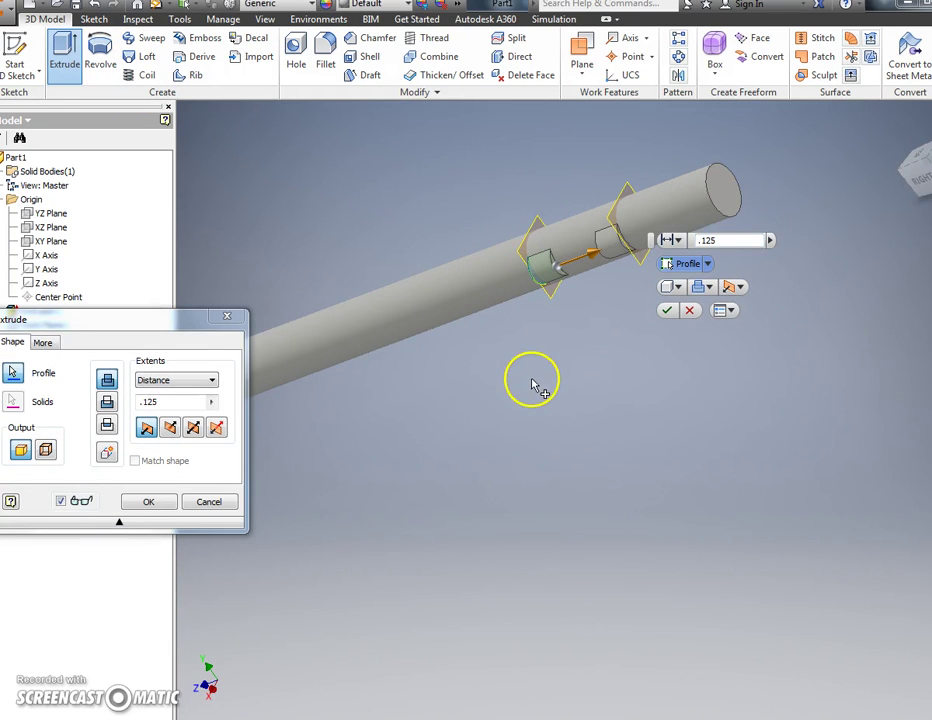
middle_click_drag(537, 386, 458, 418, "shift")
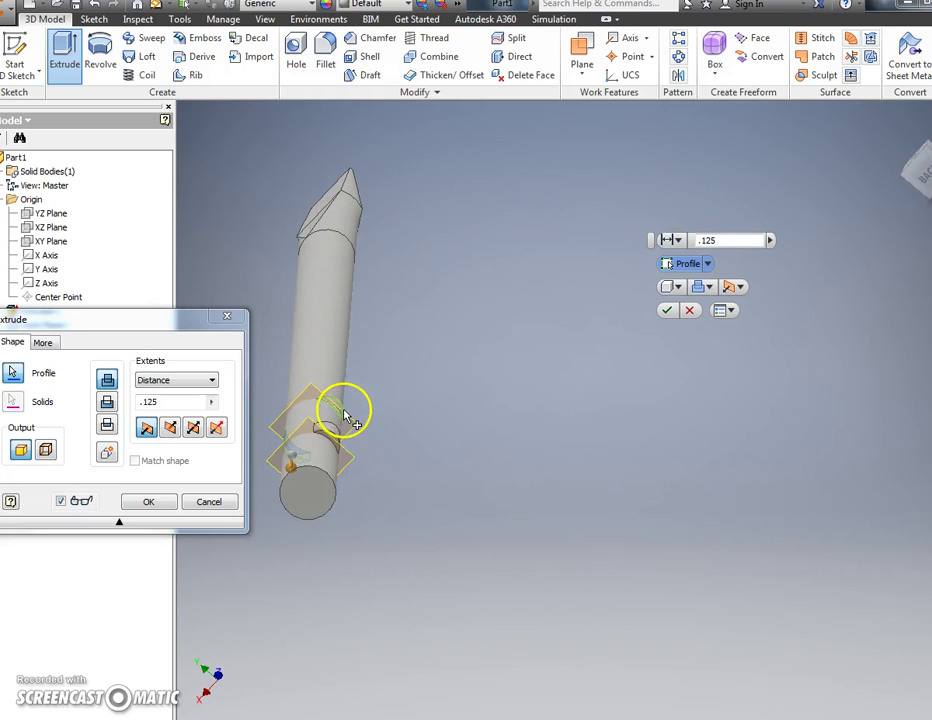
middle_click_drag(258, 420, 370, 431, "shift")
left_click(170, 427)
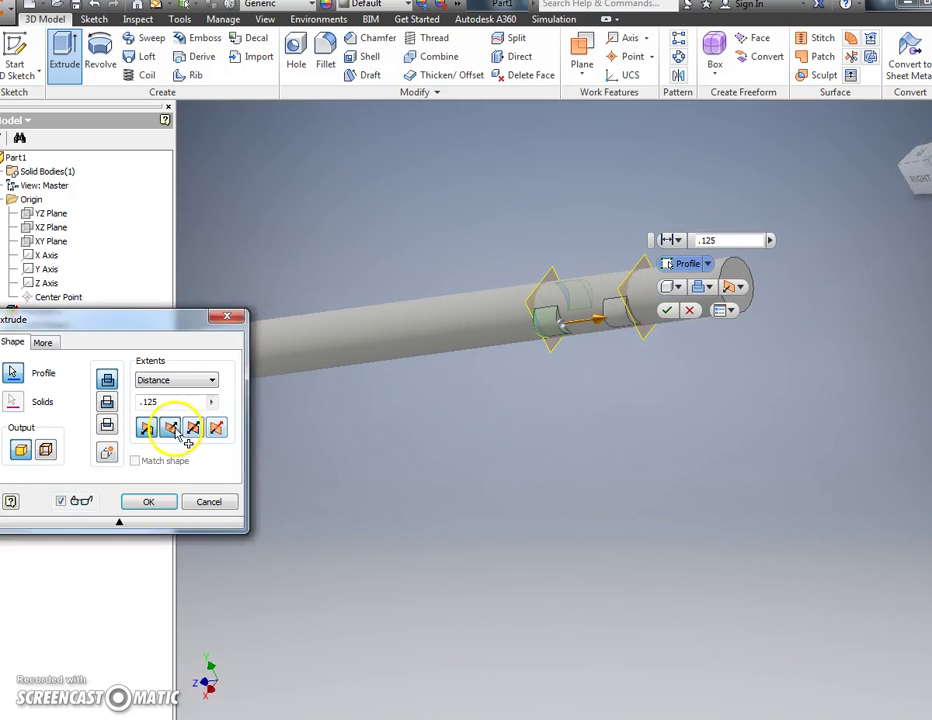
left_click(148, 501)
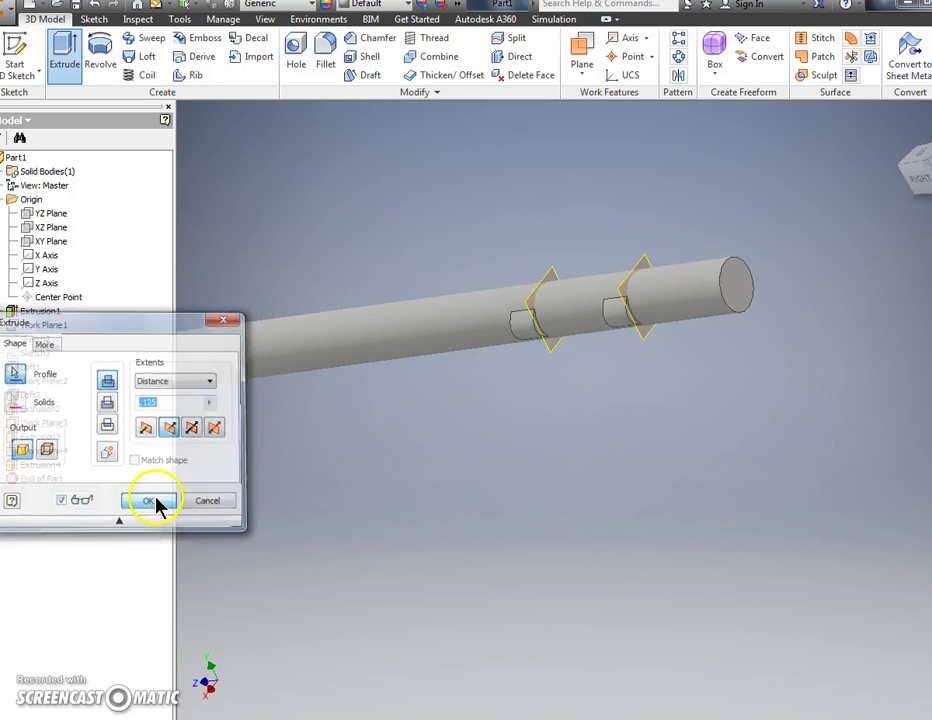
scroll(400, 468, "down", 5)
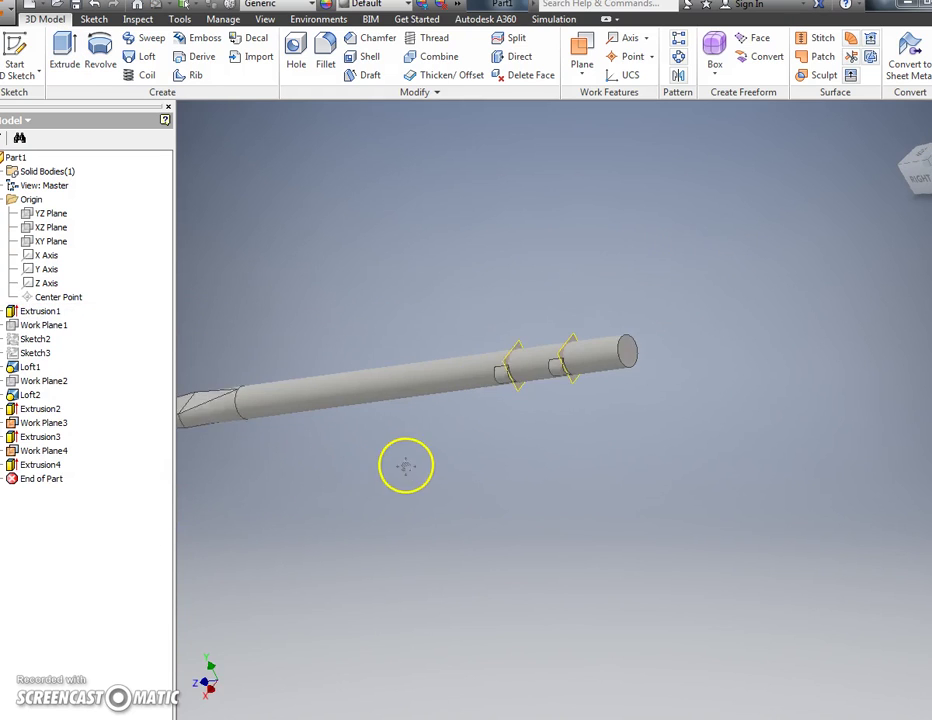
- Turn off visibility of Work Plane3 and Work Plane4 together
left_click(40, 450)
left_click(42, 422, "ctrl")
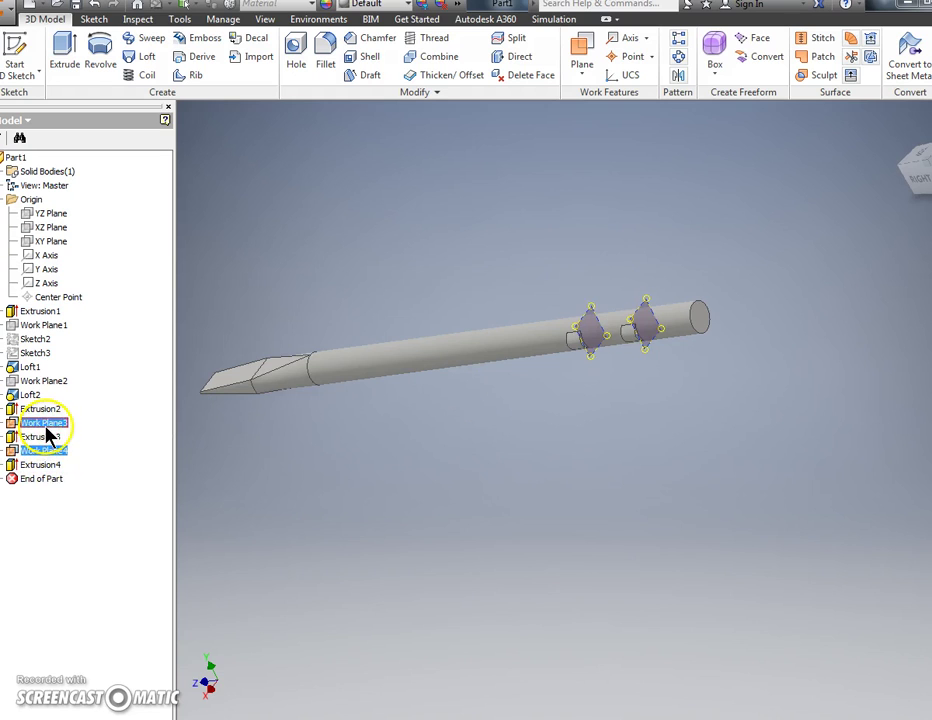
right_click(43, 424)
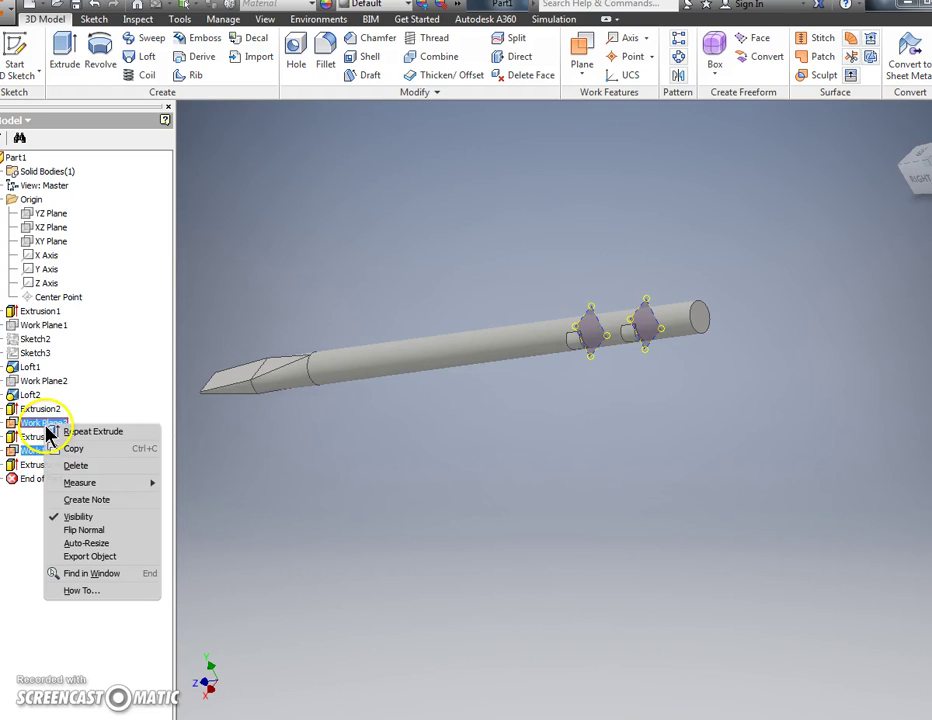
left_click(73, 517)
middle_click_drag(308, 462, 373, 453)
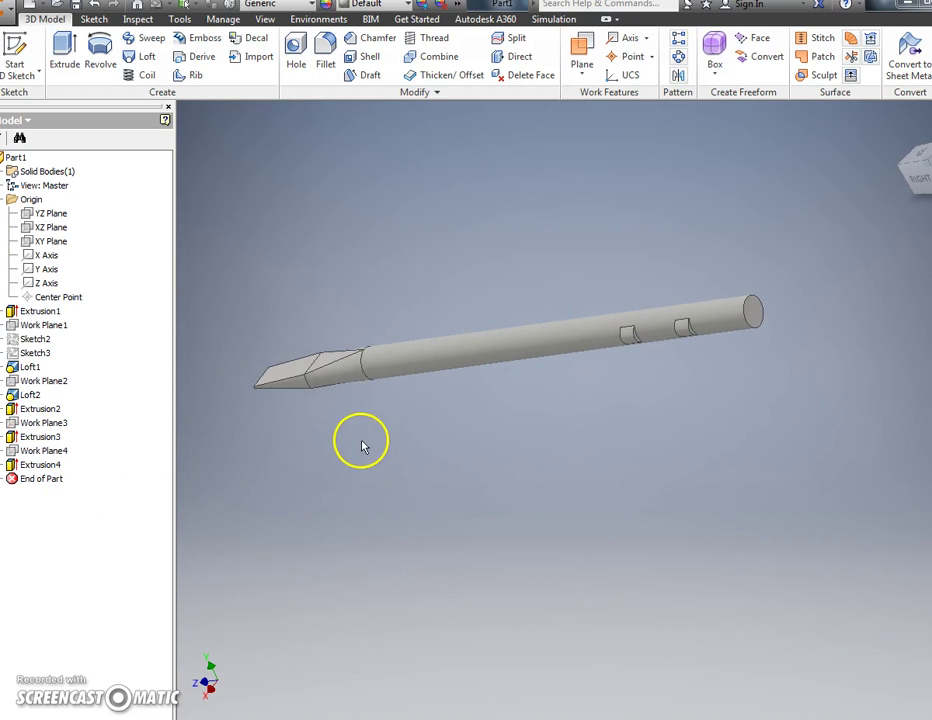